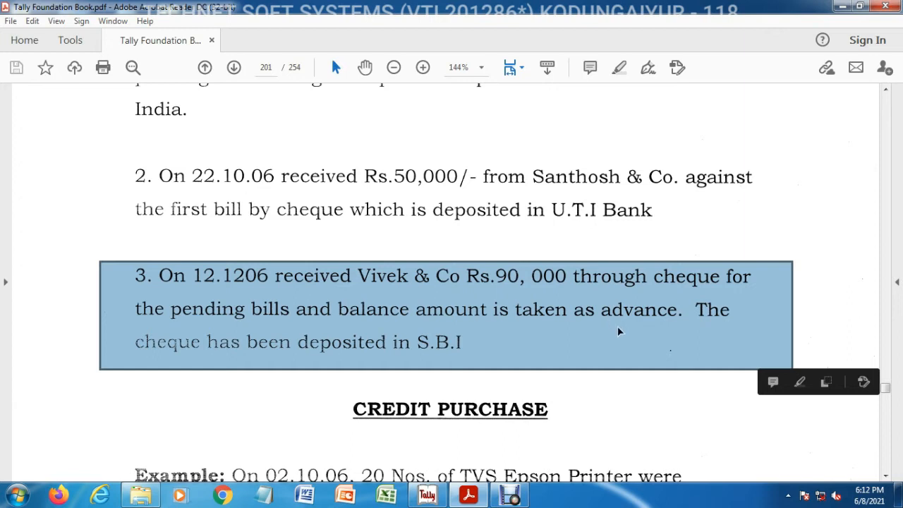
click(471, 497)
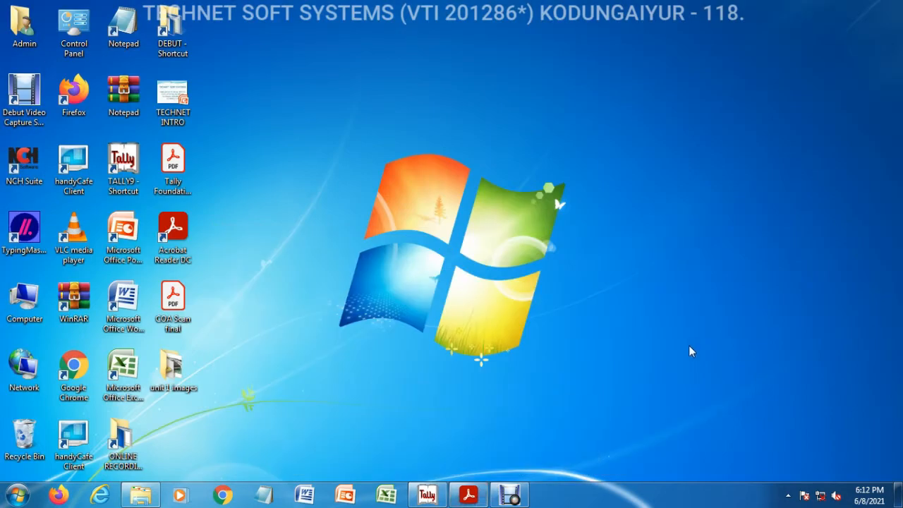
click(472, 497)
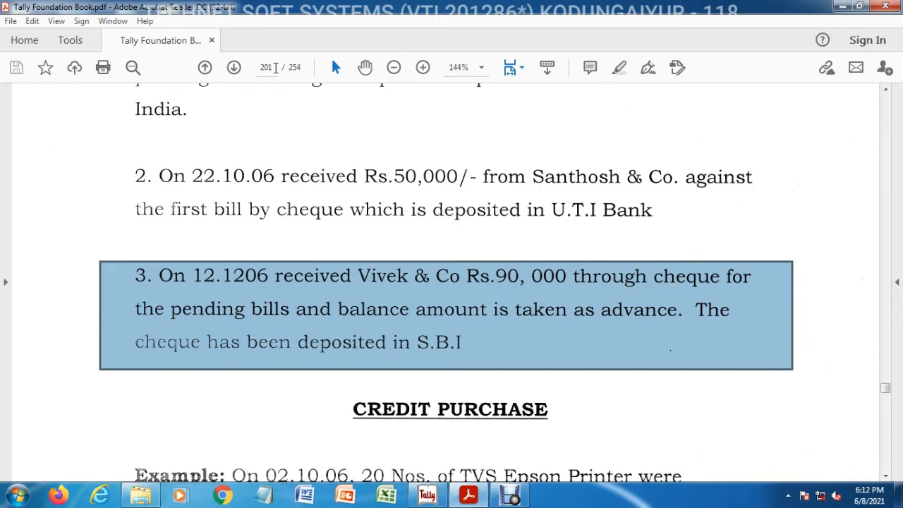
Go to page 193 of the Tally Foundation Book and read the four types of bill-wise reference
text(193)
key(Return)
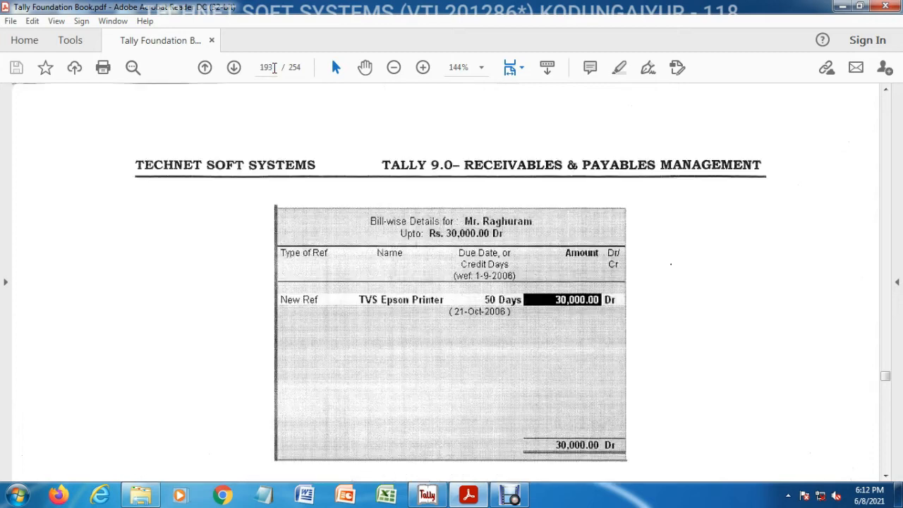
click(886, 475)
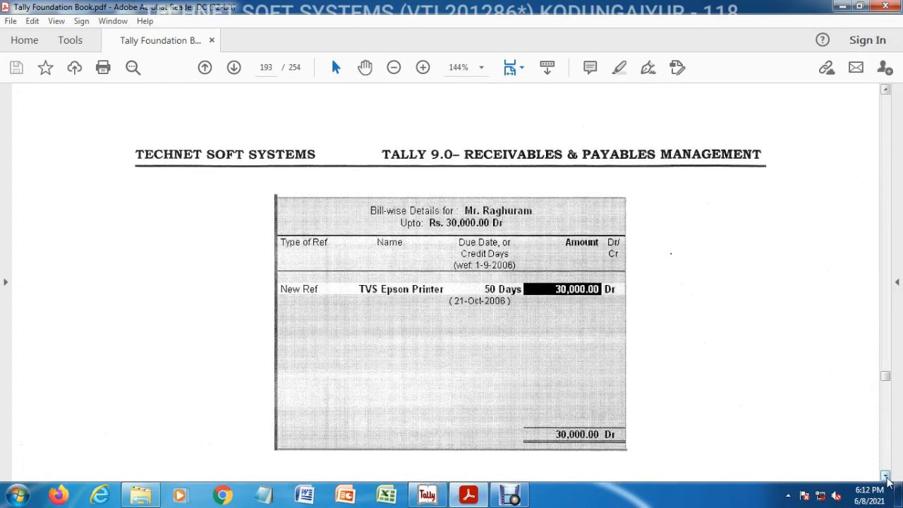
click(886, 475)
scroll(887, 477, down, 5)
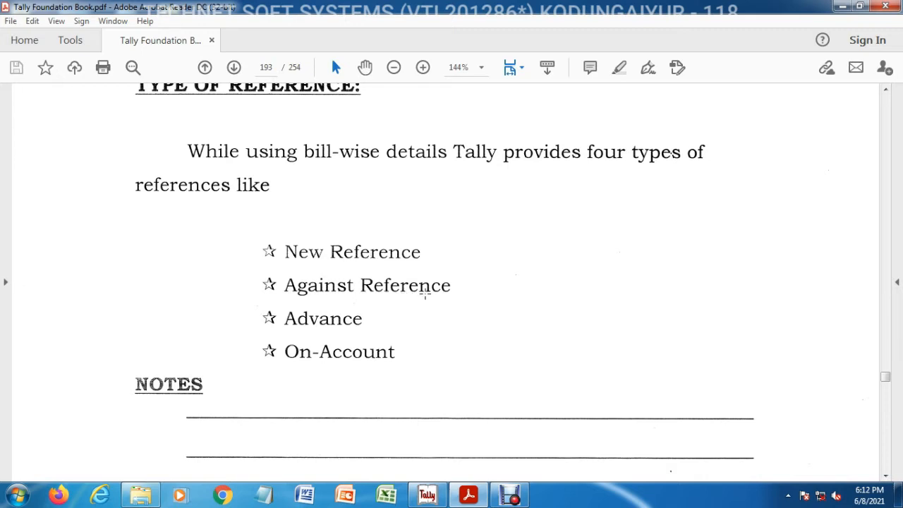
drag(245, 302, 402, 341)
click(373, 319)
Go to page 201 and read the third receipt exercise for Vivek & Co, then minimise the PDF
click(274, 67)
text(201)
key(Return)
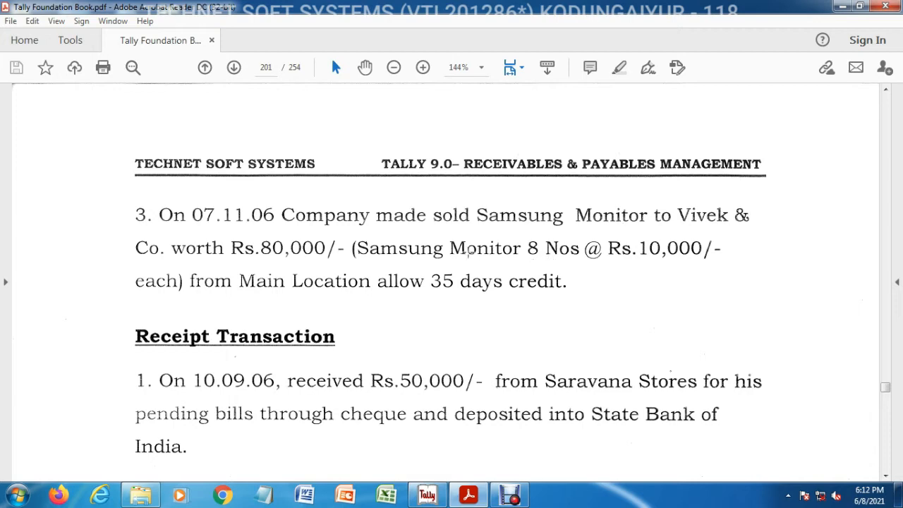
click(886, 475)
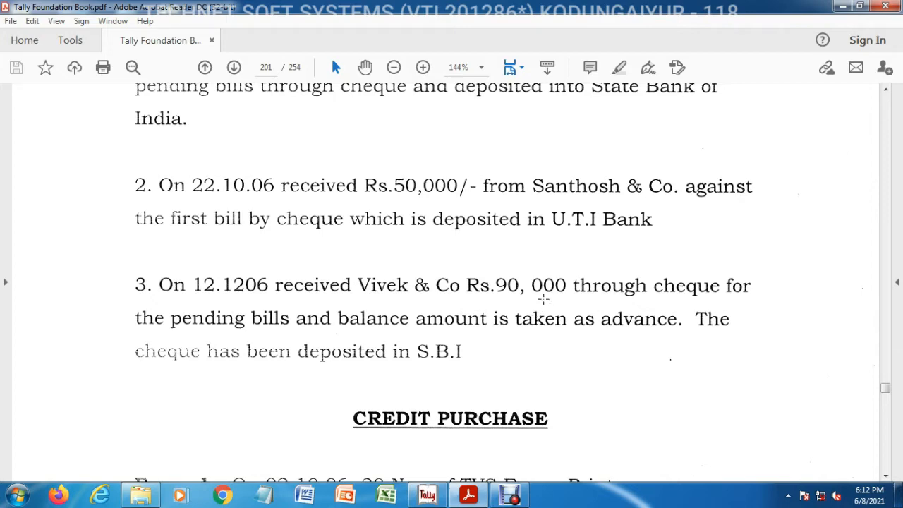
click(846, 6)
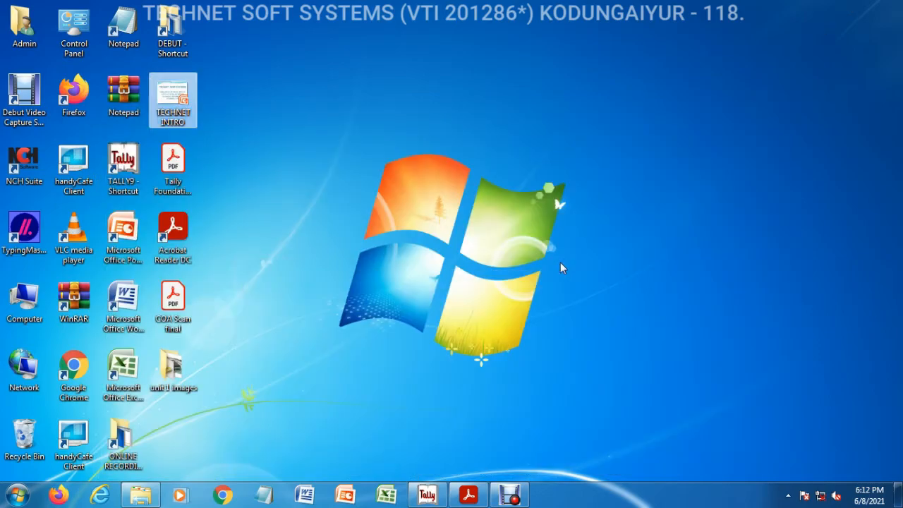
Open the Bills Receivable outstandings report to check Vivek & Co's pending bill, then return to the Gateway
key(alt+Tab)
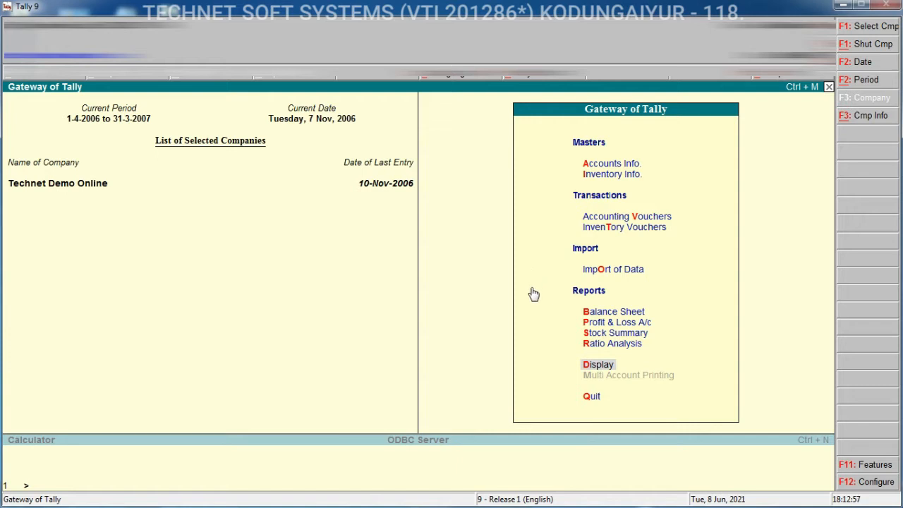
click(599, 371)
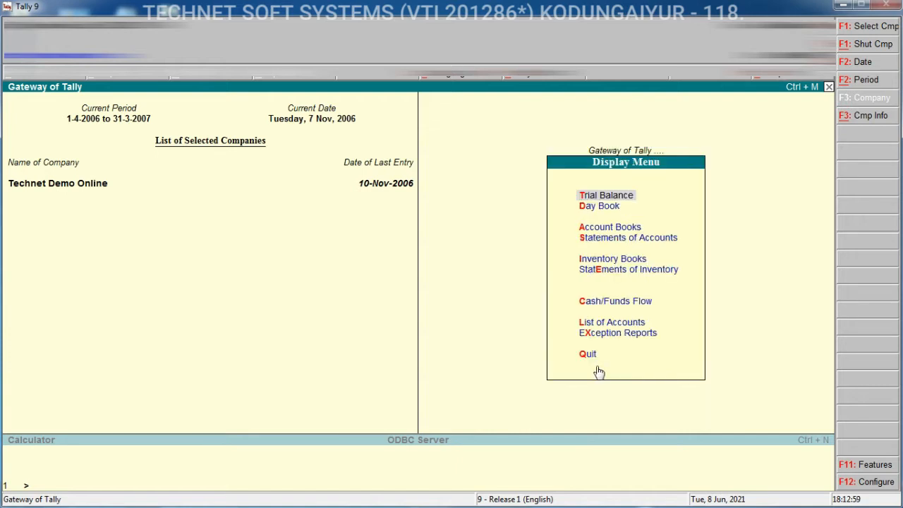
click(633, 240)
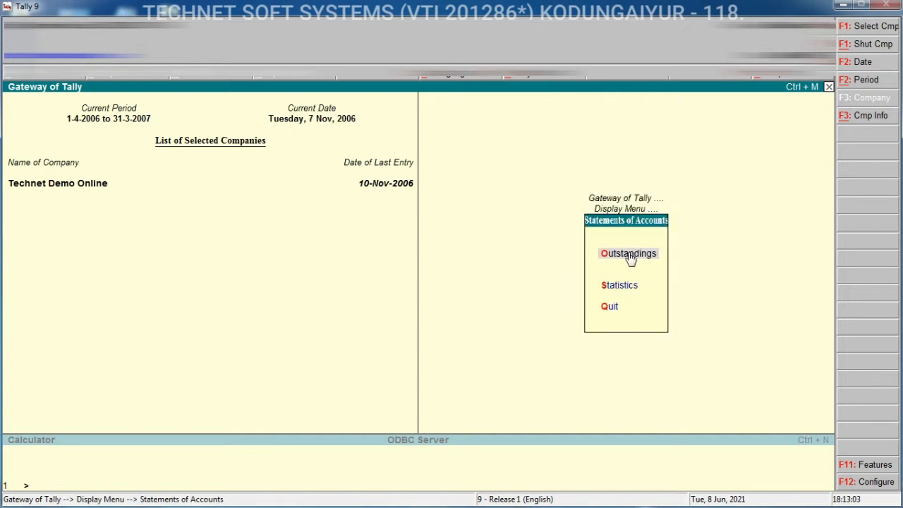
click(630, 258)
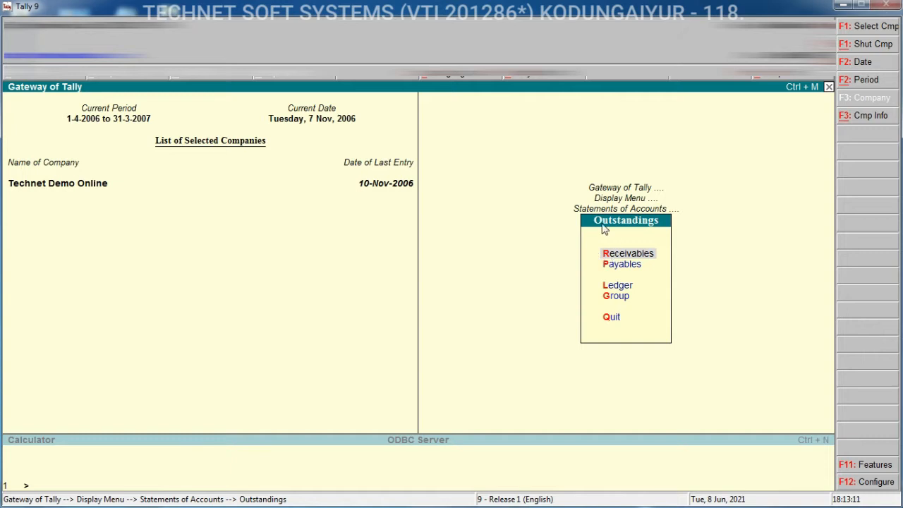
click(637, 257)
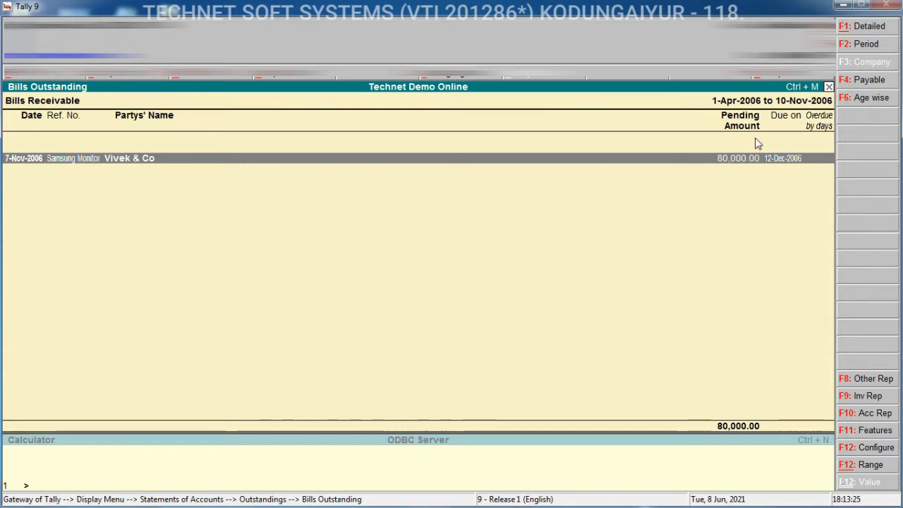
key(Escape)
key(Escape)
key(Escape)
key(Escape)
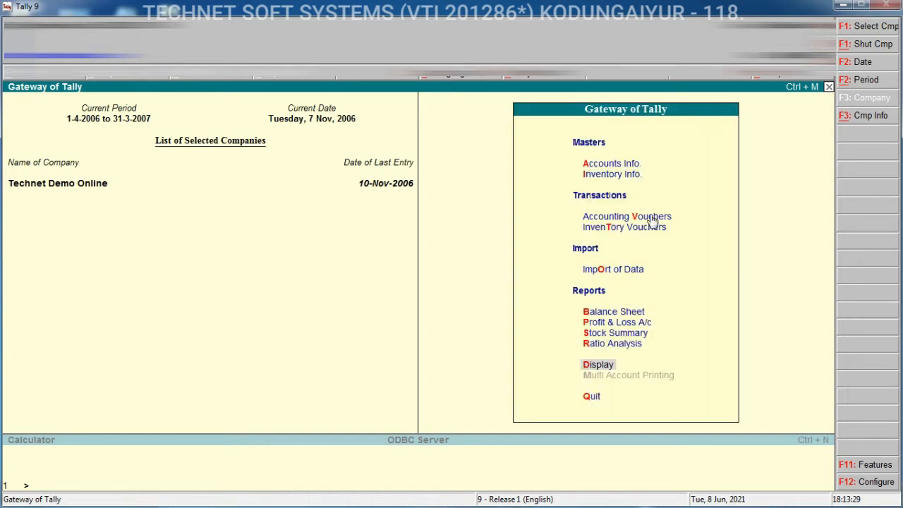
Start a receipt voucher in Accounting Vouchers and set its date to 12-12-2006
click(660, 218)
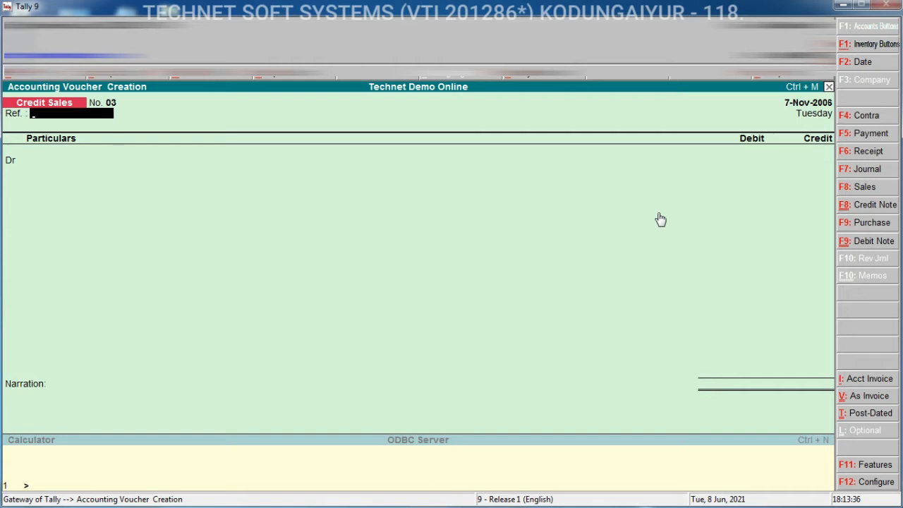
click(858, 152)
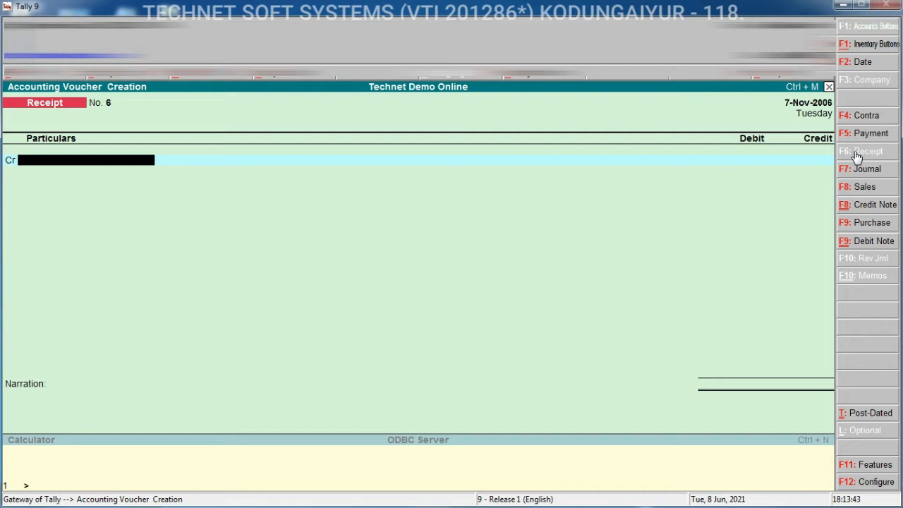
key(F2)
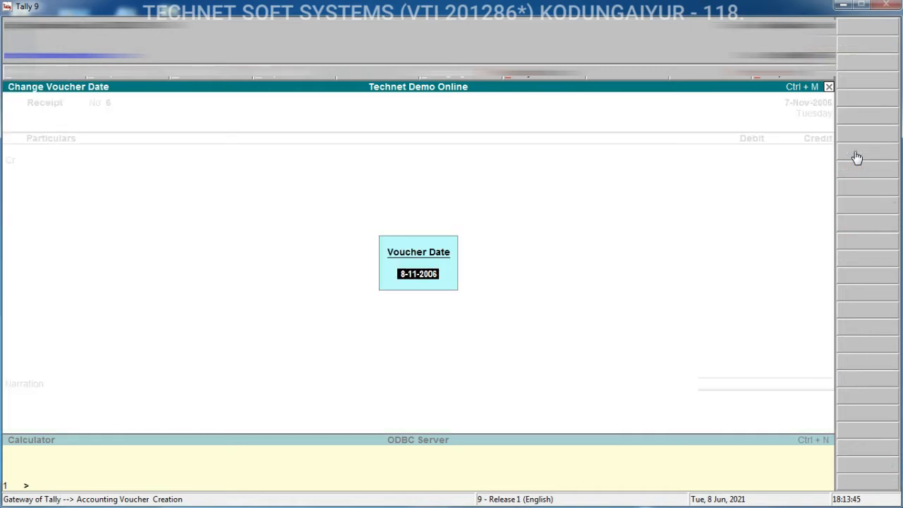
text(12.12)
key(Return)
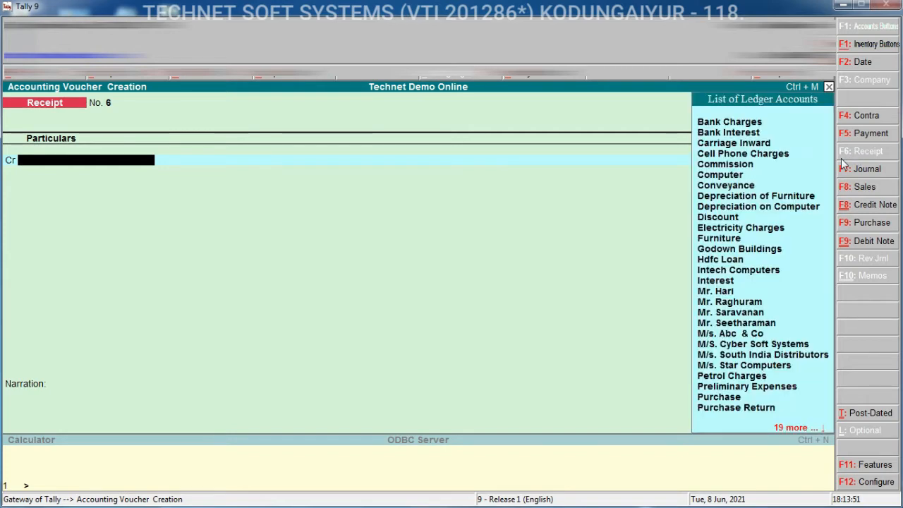
Credit Vivek & Co with 90000 on the receipt voucher
text(v)
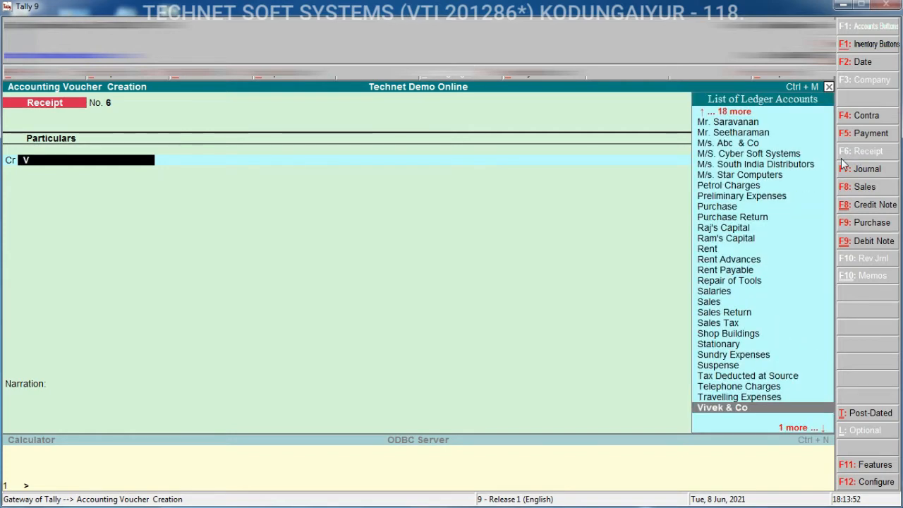
click(753, 409)
text(900000.00)
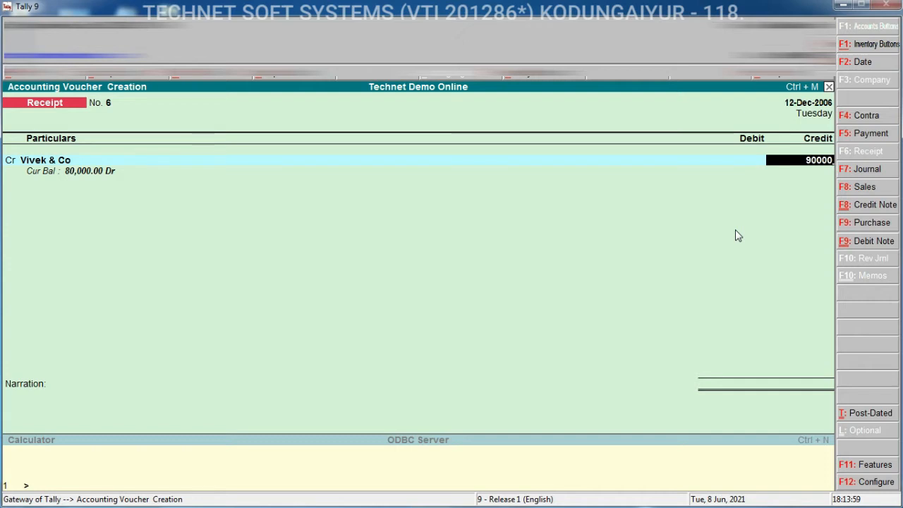
key(Return)
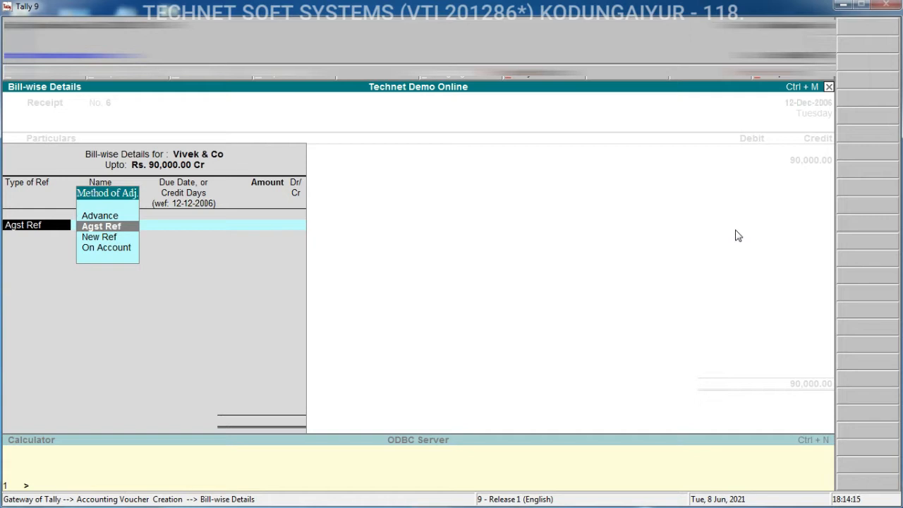
Adjust 80,000 against the pending Samsung Monitor bill as an Agst Ref line in the bill-wise details
key(Return)
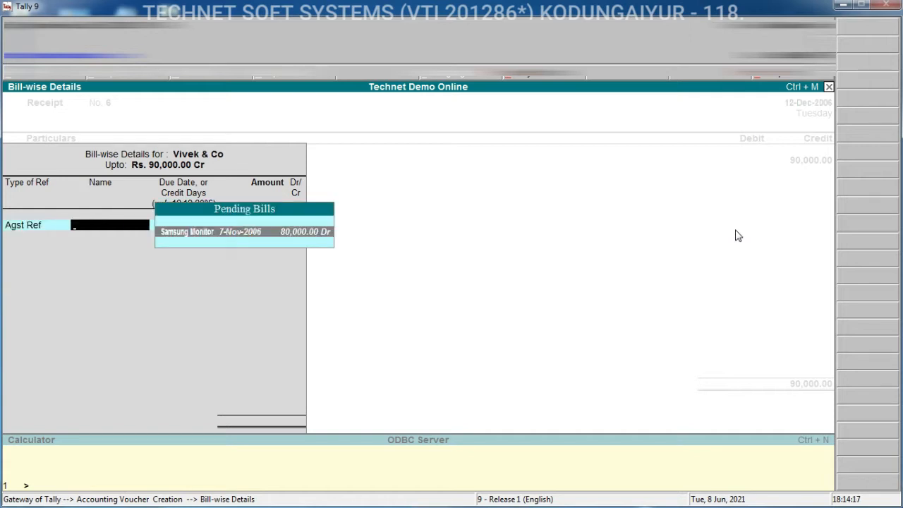
key(Return)
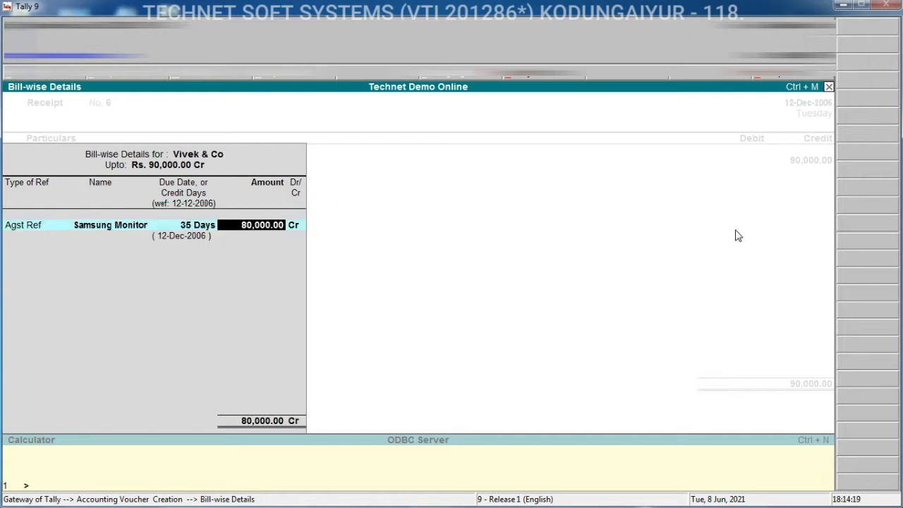
key(Return)
key(Return)
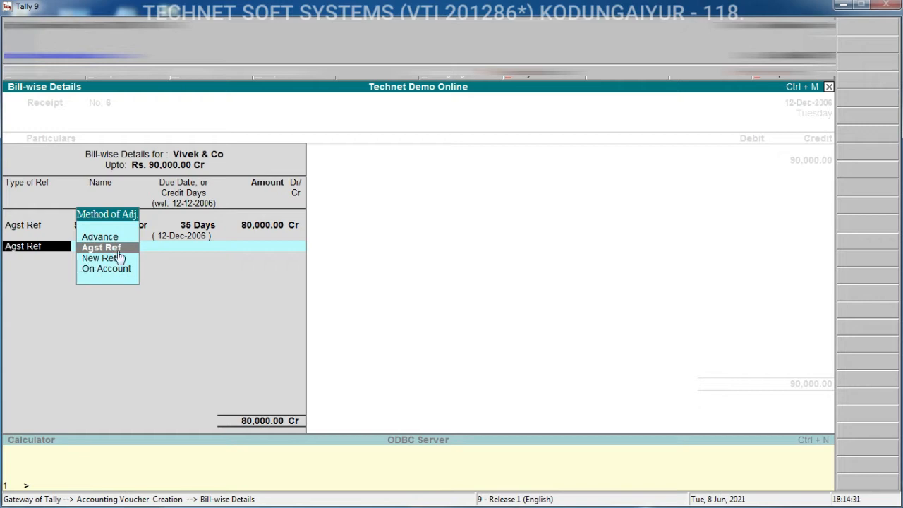
key(Down)
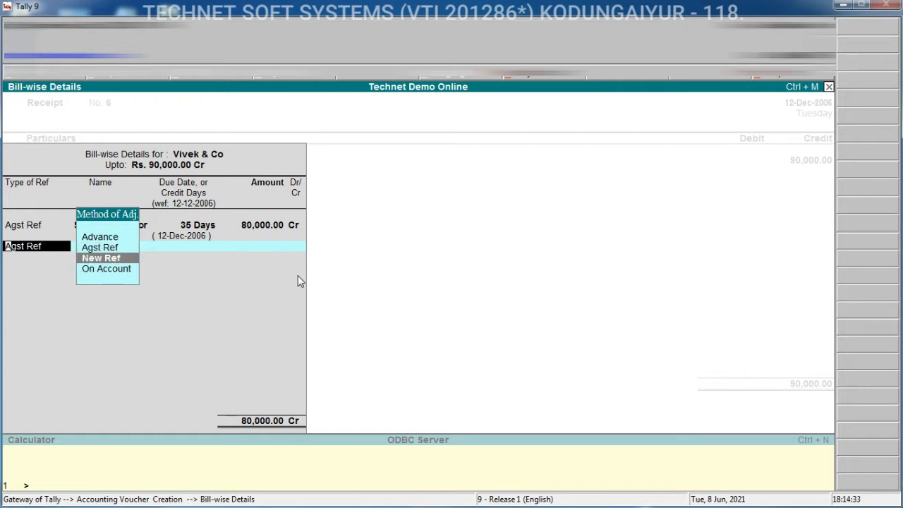
key(Return)
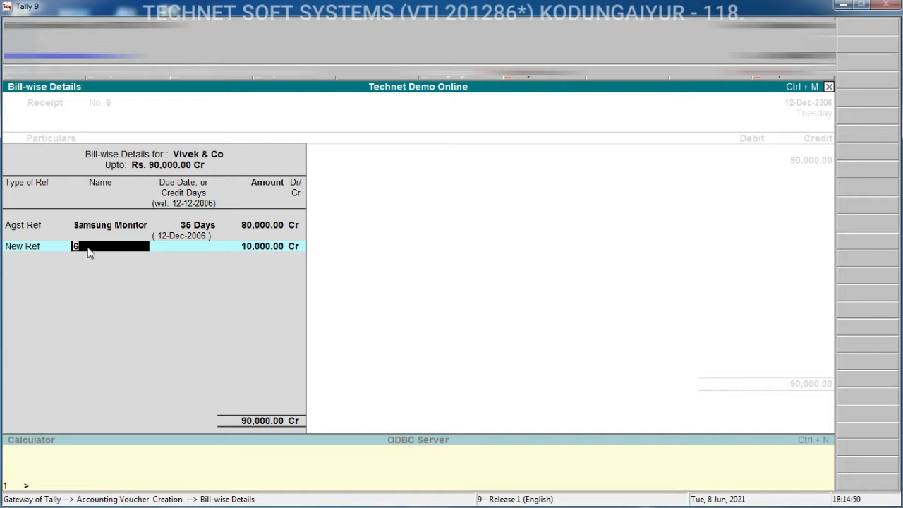
key(Return)
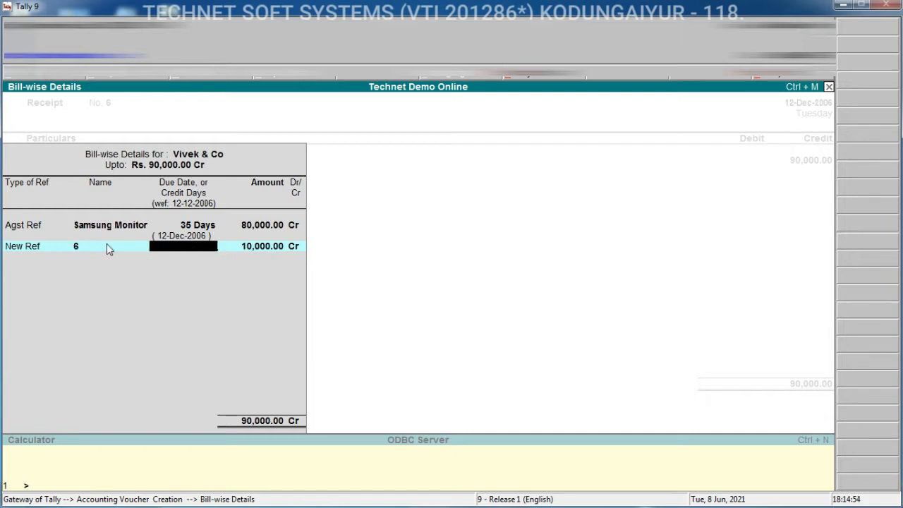
key(BackSpace)
key(BackSpace)
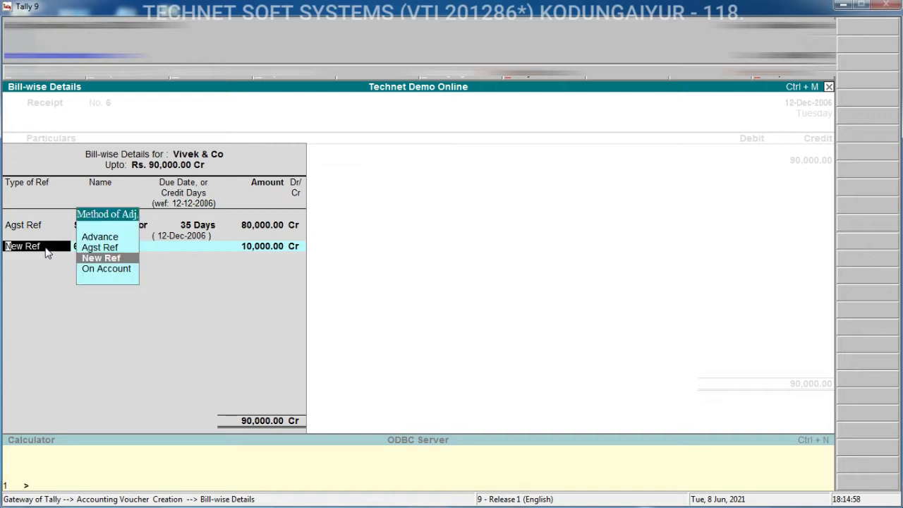
Record the remaining 10,000 as an Advance reference named 6 and close the bill-wise details
click(104, 236)
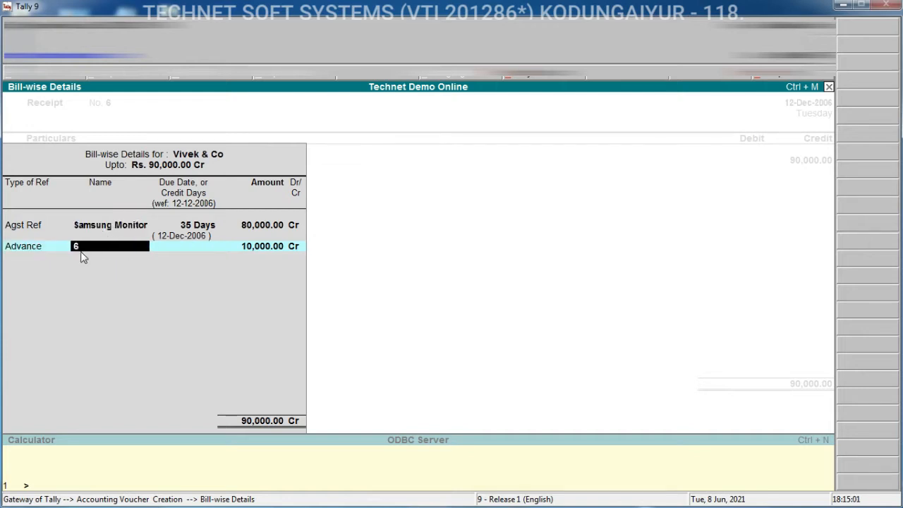
key(Return)
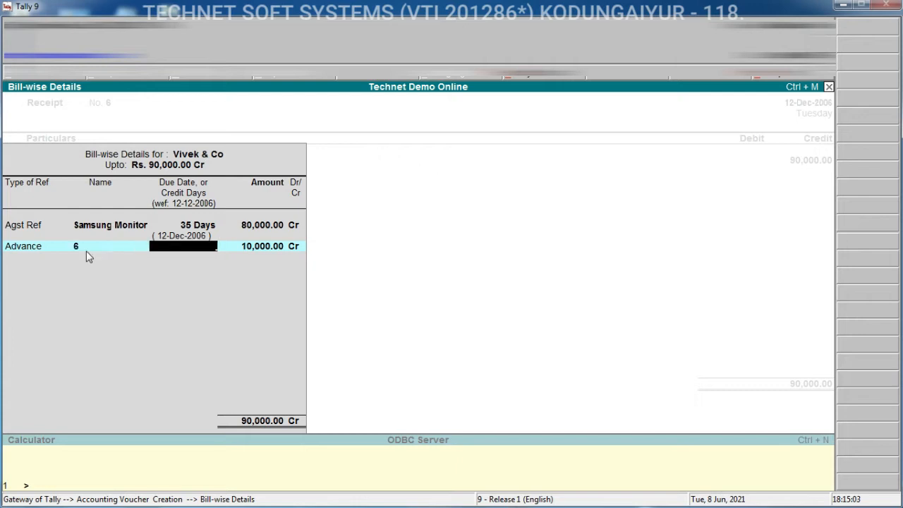
key(Return)
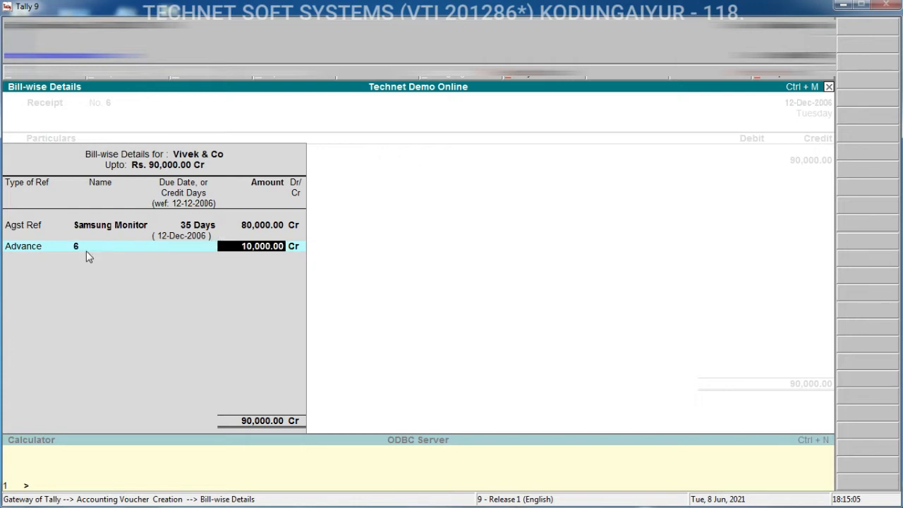
key(Return)
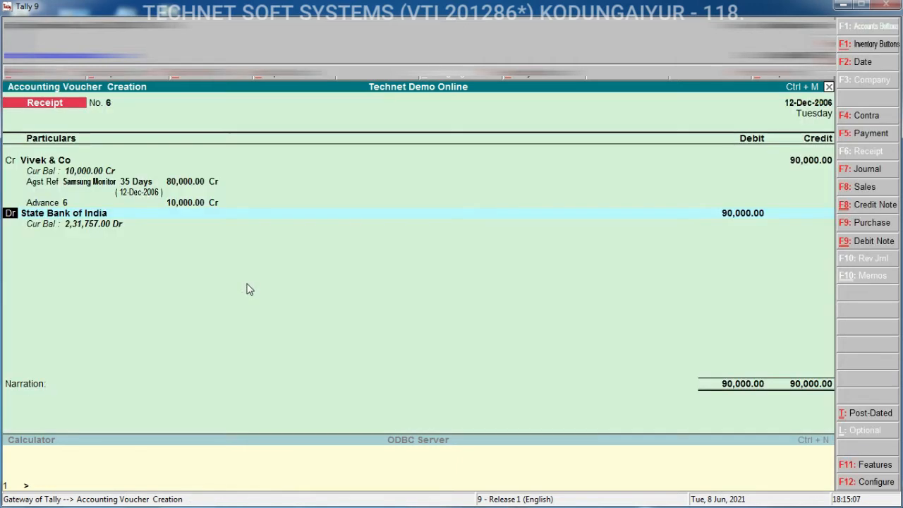
Debit State Bank of India with 90,000 and move to the narration
key(Return)
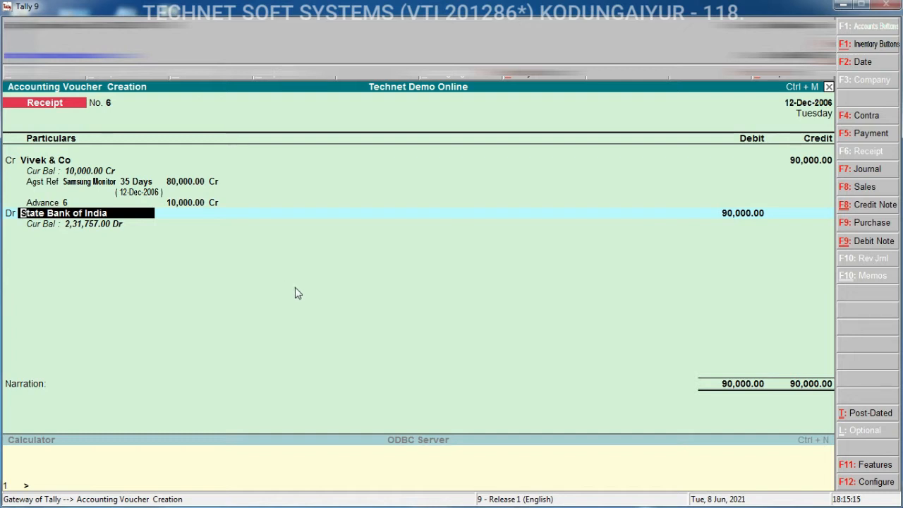
key(Return)
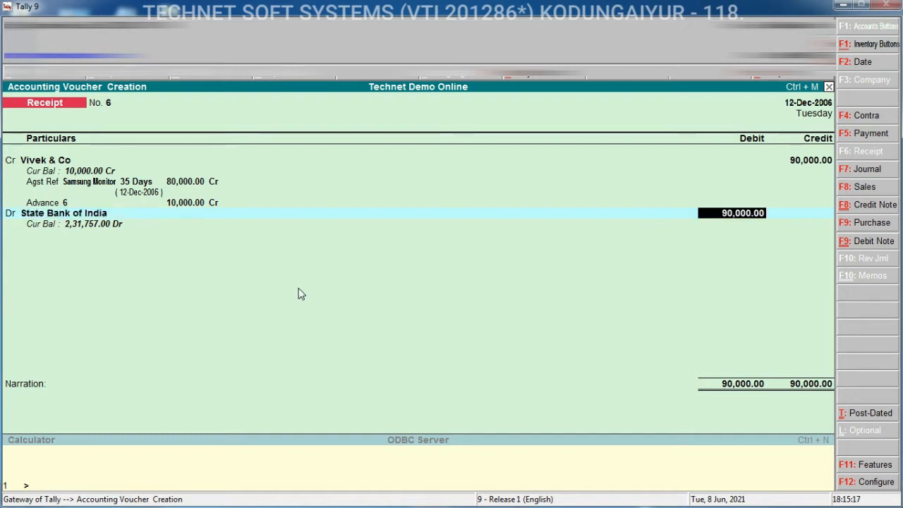
key(Return)
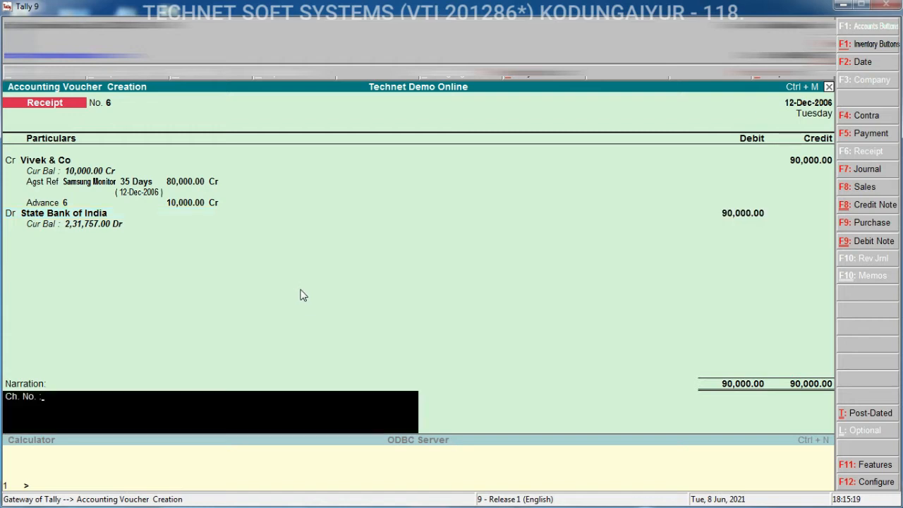
Save the receipt voucher and leave voucher entry
key(ctrl+a)
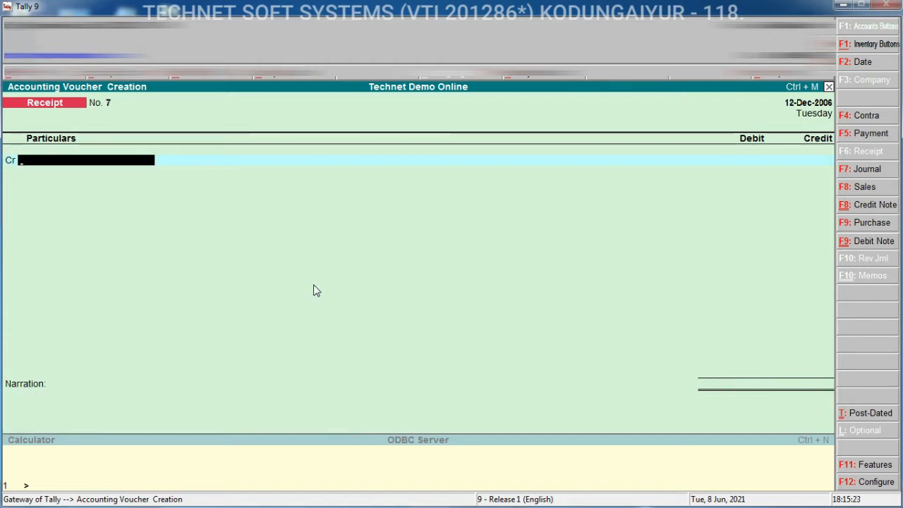
key(Escape)
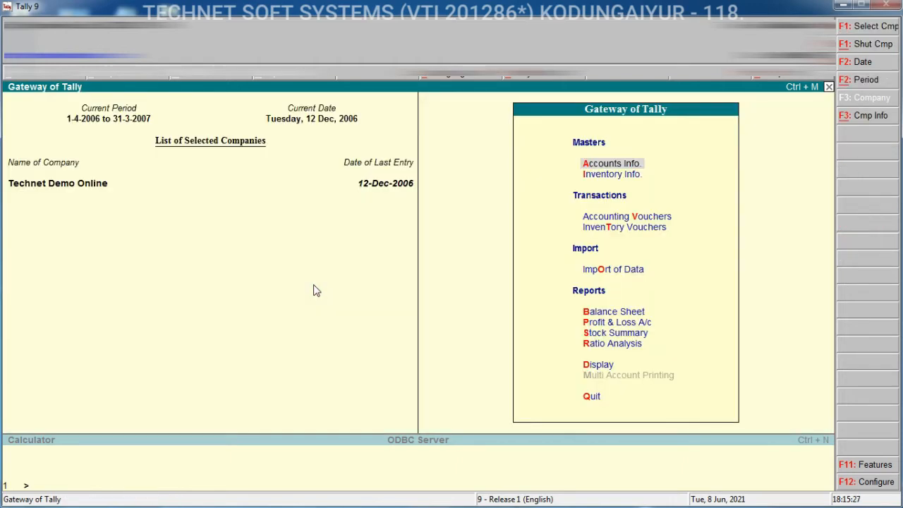
Open the Outstandings statements and review the bills receivable and bills payable reports
key(d)
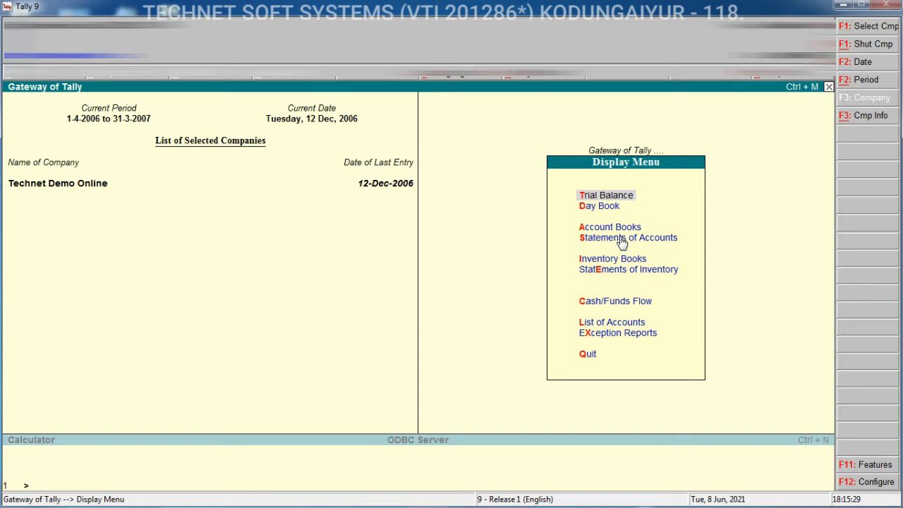
click(621, 241)
click(634, 260)
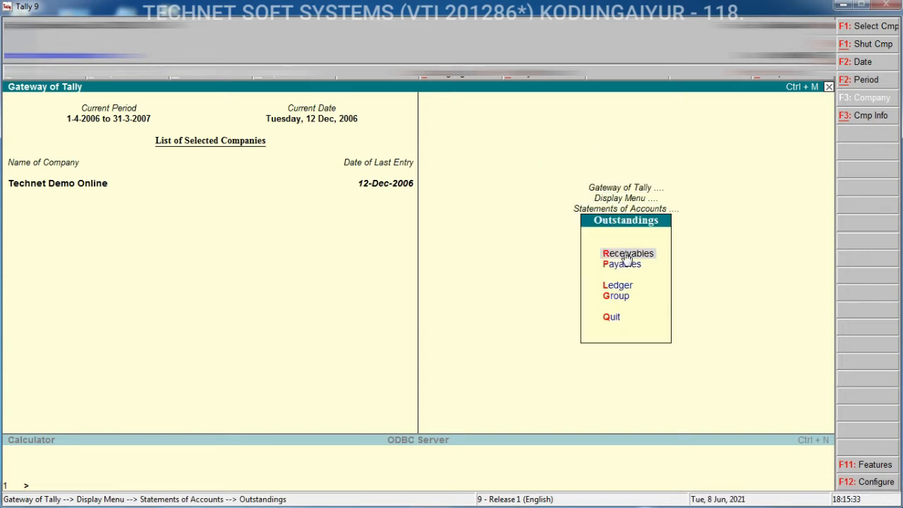
click(624, 254)
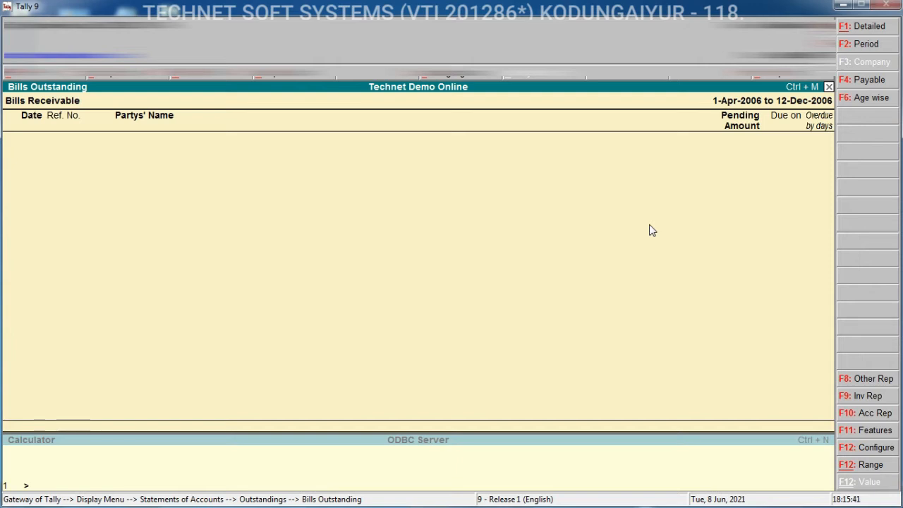
key(Escape)
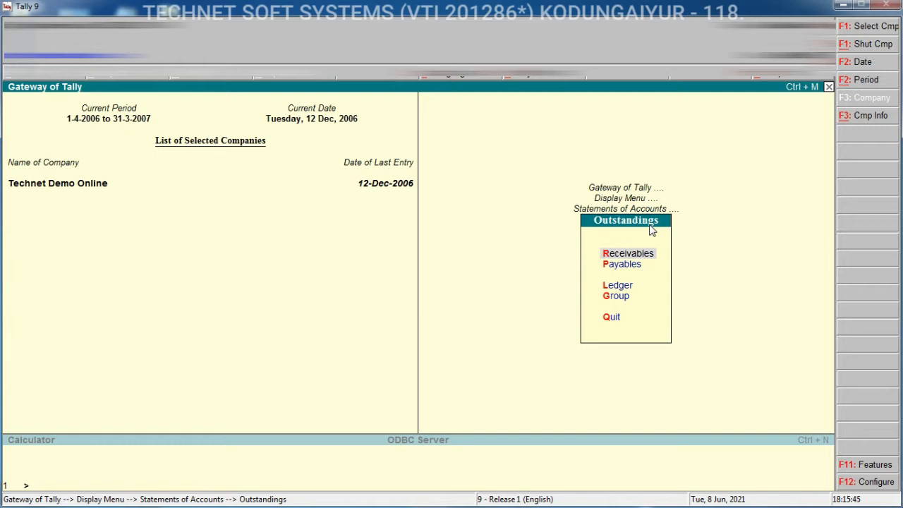
key(Down)
key(Return)
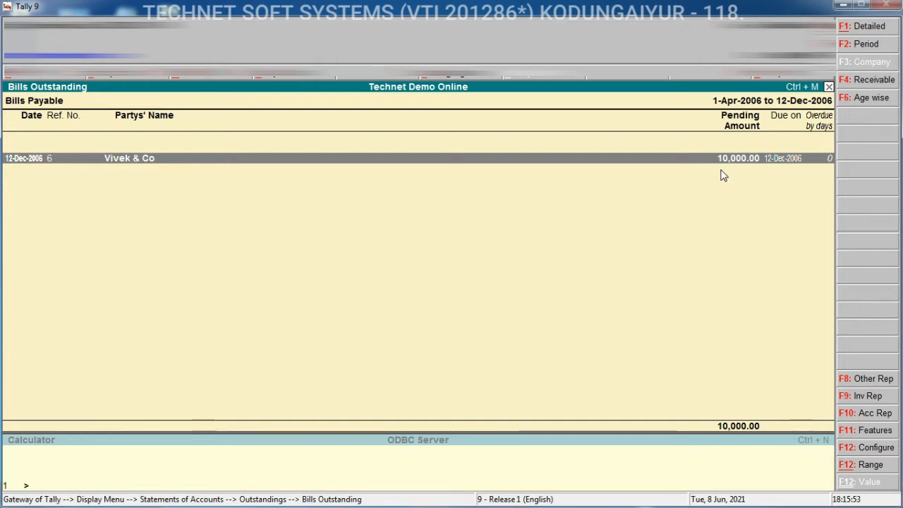
key(Escape)
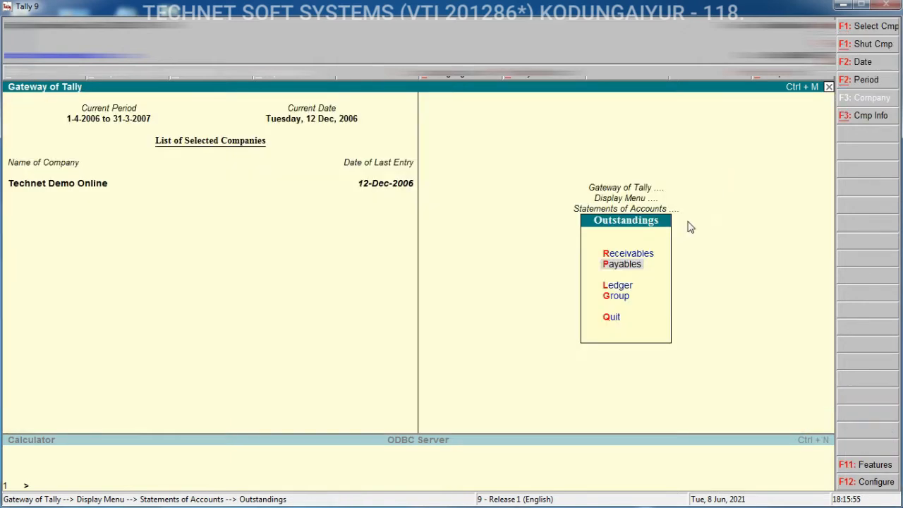
Review the receivables and payables outstanding reports again, then return to the Gateway of Tally
click(639, 257)
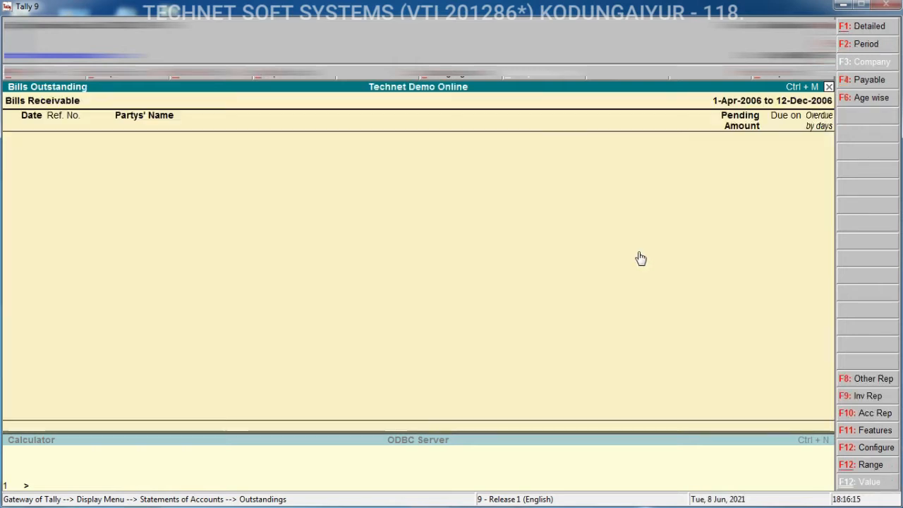
key(Escape)
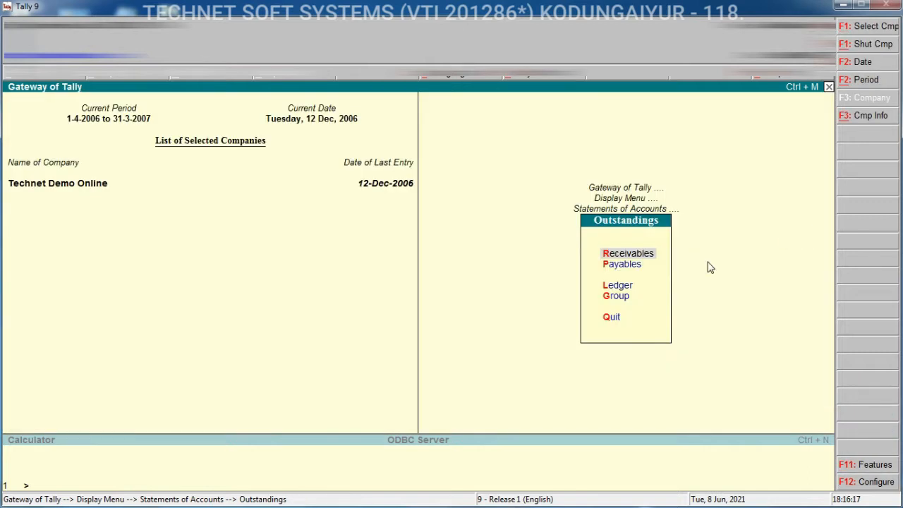
click(633, 268)
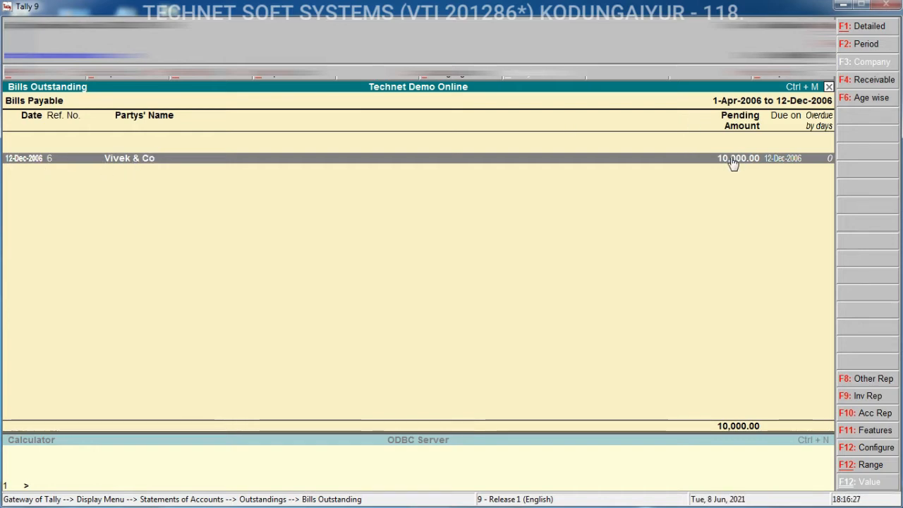
key(Escape)
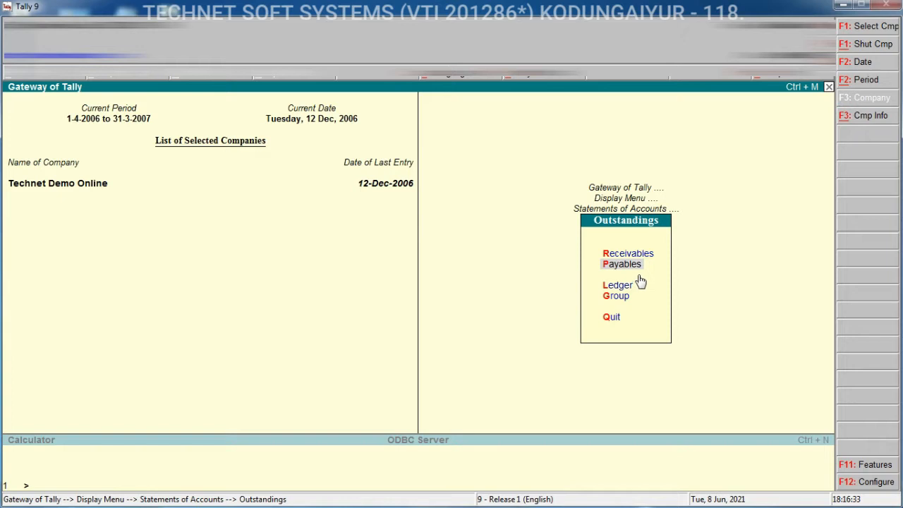
key(Escape)
key(Escape)
key(Escape)
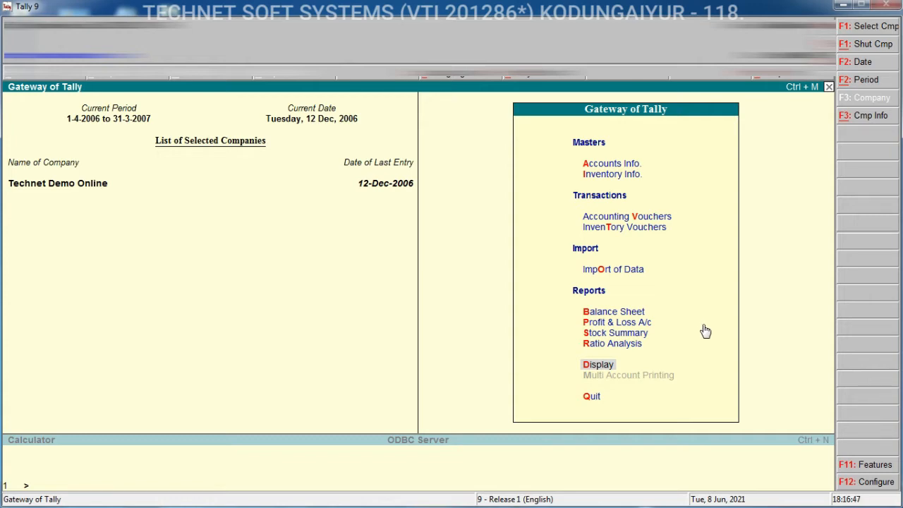
key(v)
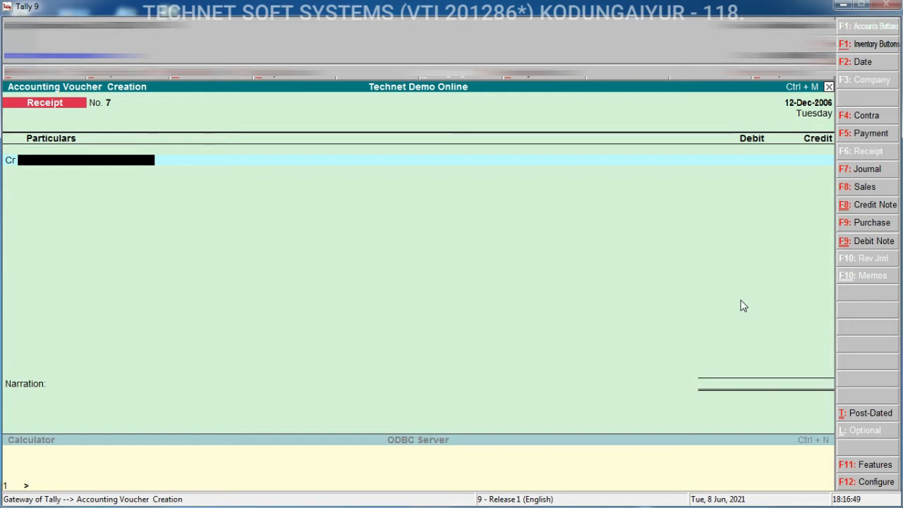
click(874, 225)
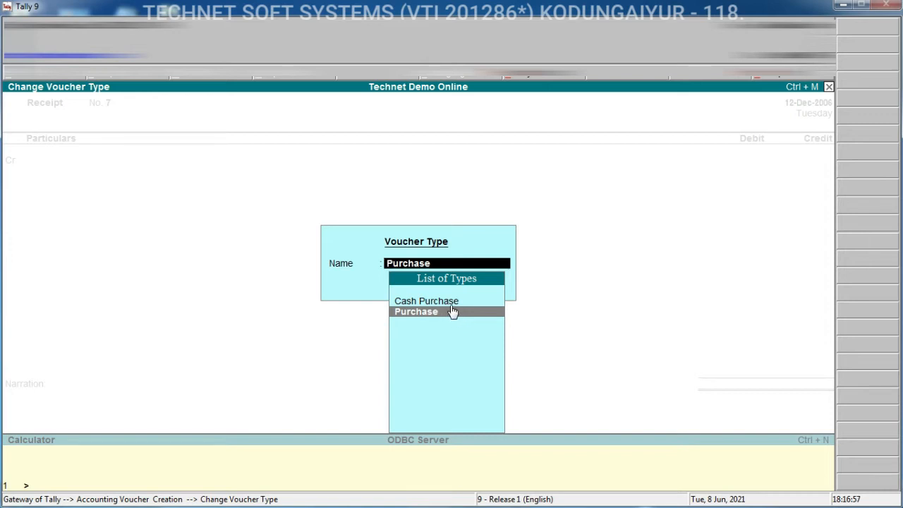
key(Escape)
key(Escape)
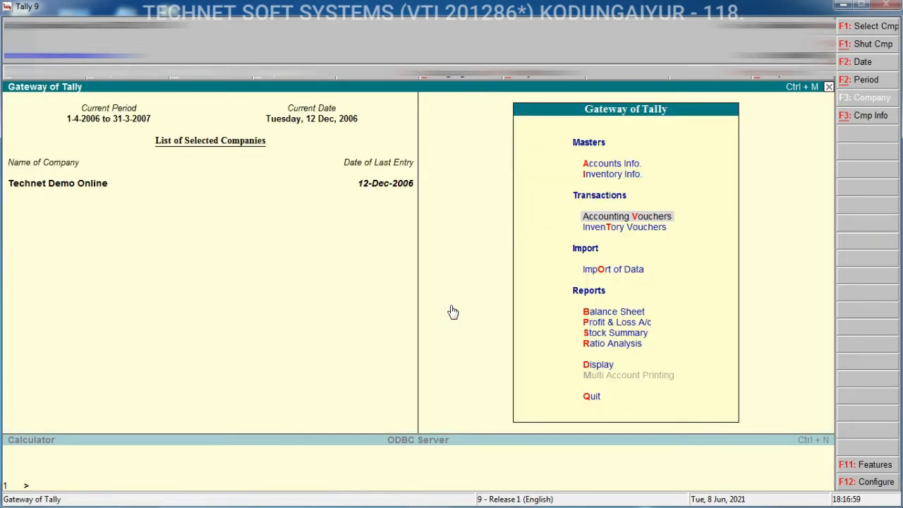
Start creating a new voucher type named Credit Purchase
key(a)
key(Down)
key(Down)
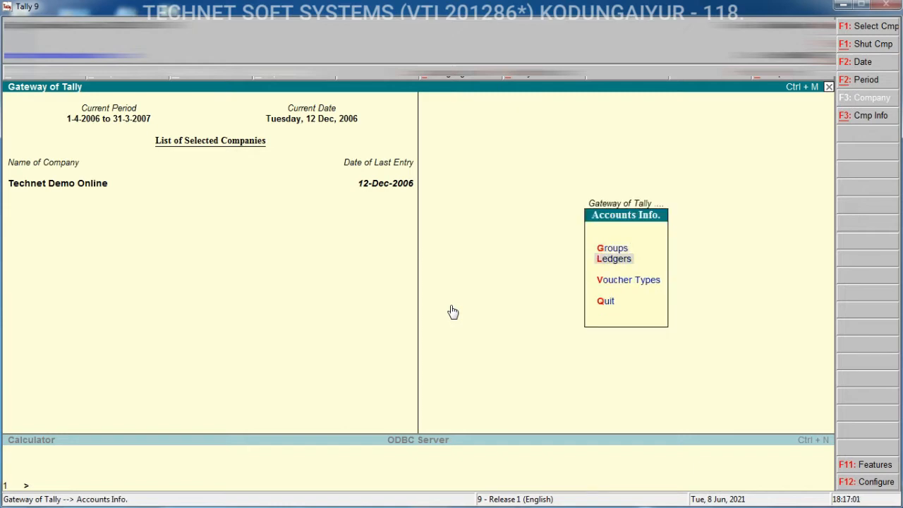
key(Return)
key(Return)
text(Creditpu)
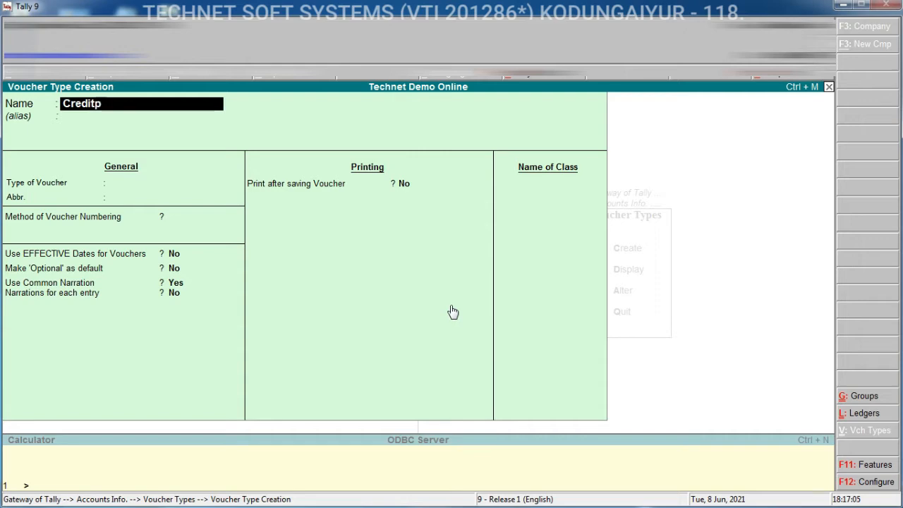
key(BackSpace)
key(BackSpace)
text(Purchase)
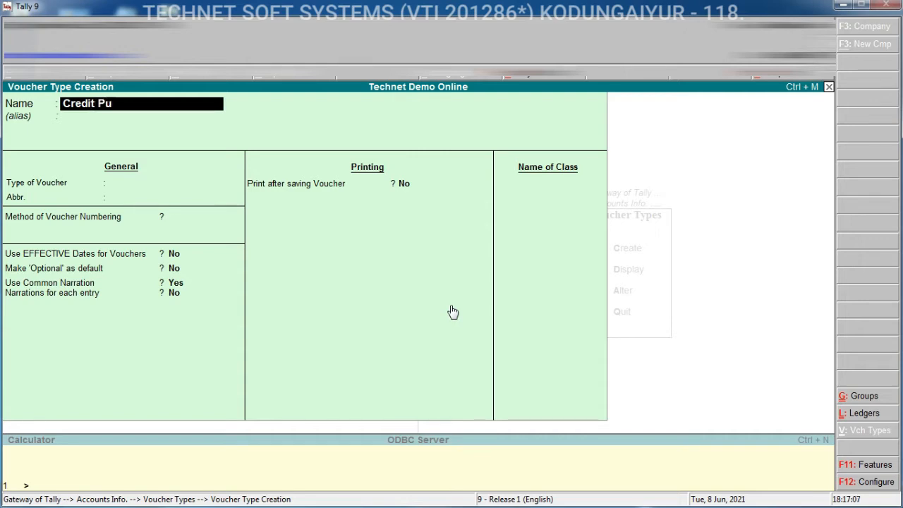
key(Return)
key(Return)
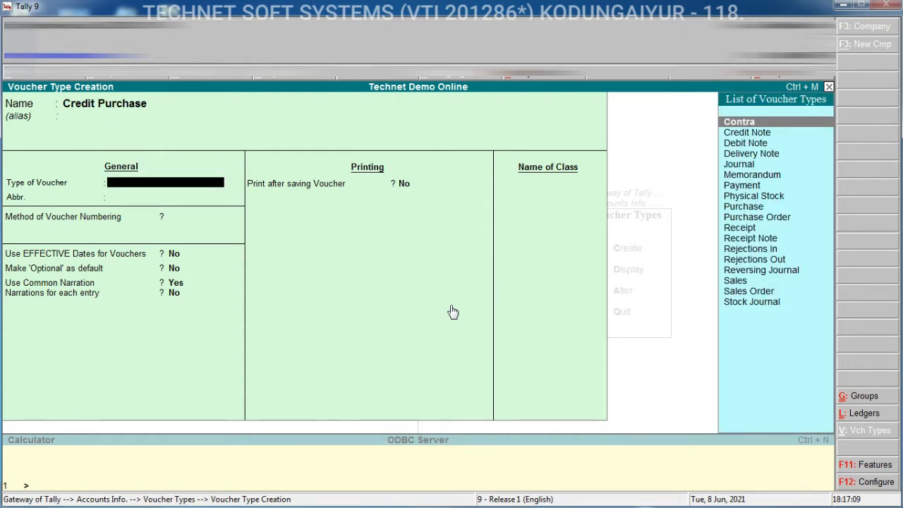
Set the voucher type to Purchase, abbreviation Cr. Pur, automatic numbering with advance configuration Yes, and save it
text(pu)
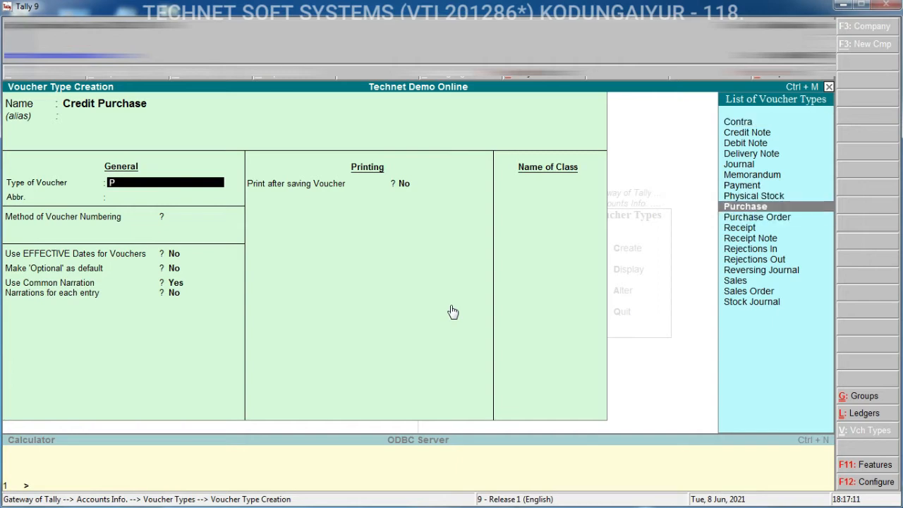
key(Return)
text(Cr)
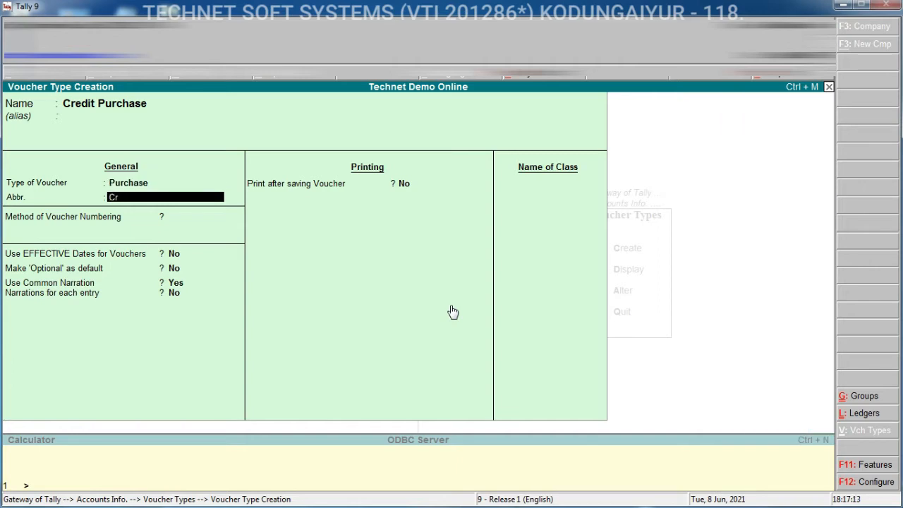
text(. Pur)
key(Return)
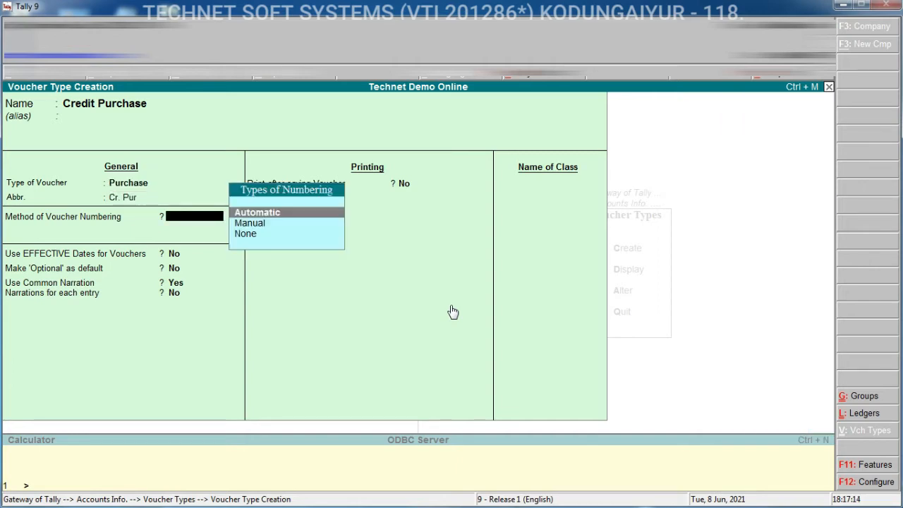
key(Return)
text(y)
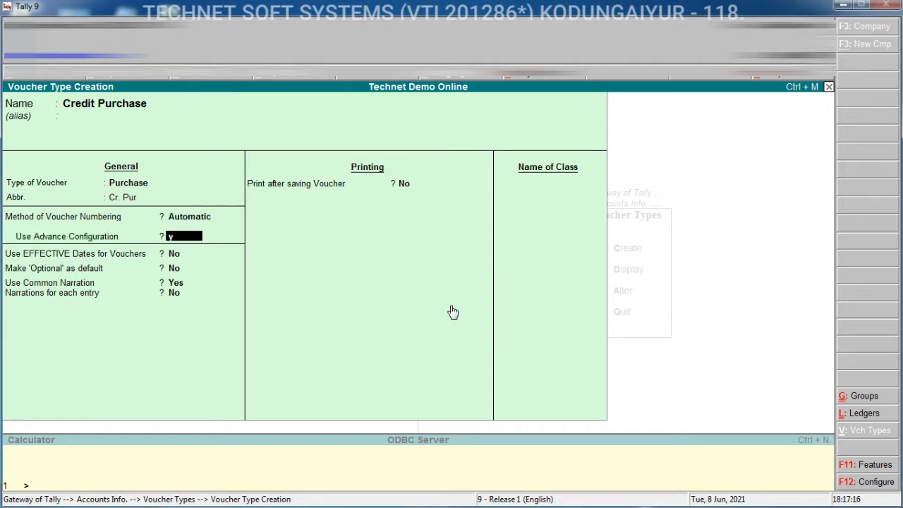
key(Return)
key(Return)
key(Return)
key(Return)
key(ctrl+a)
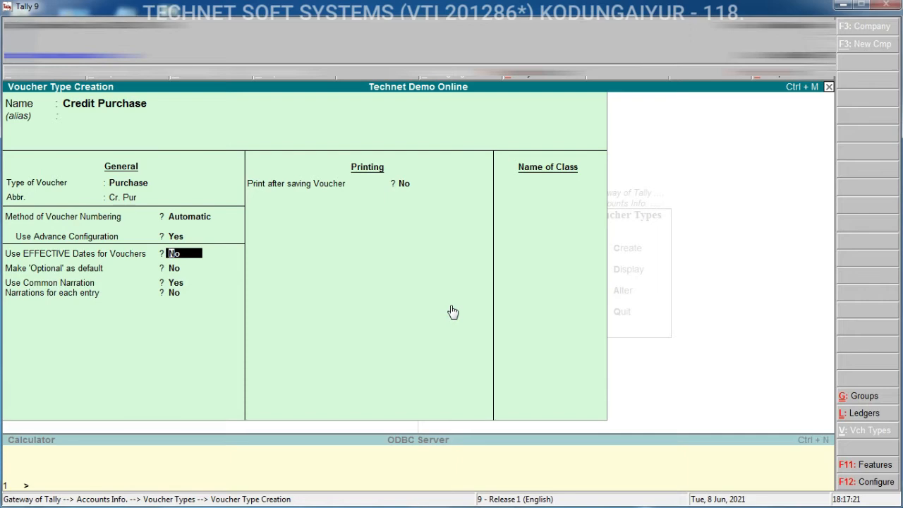
key(ctrl+a)
key(Escape)
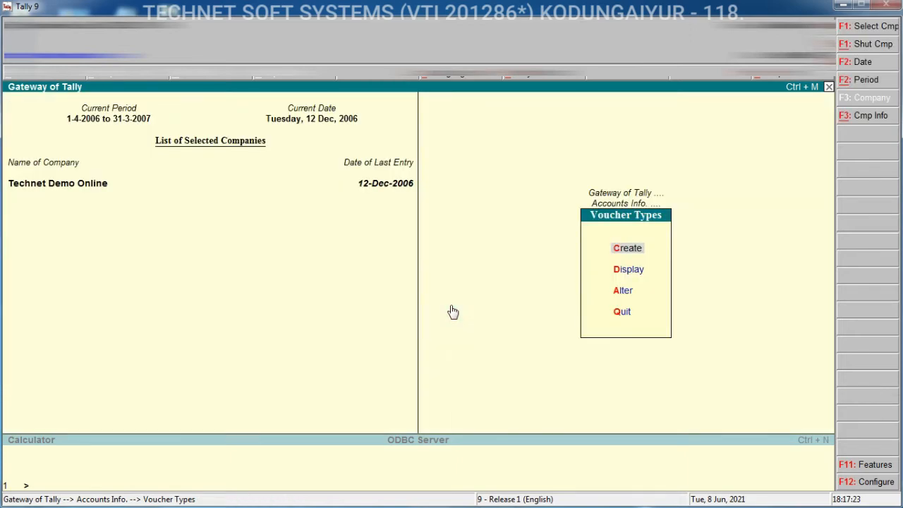
key(Escape)
key(Escape)
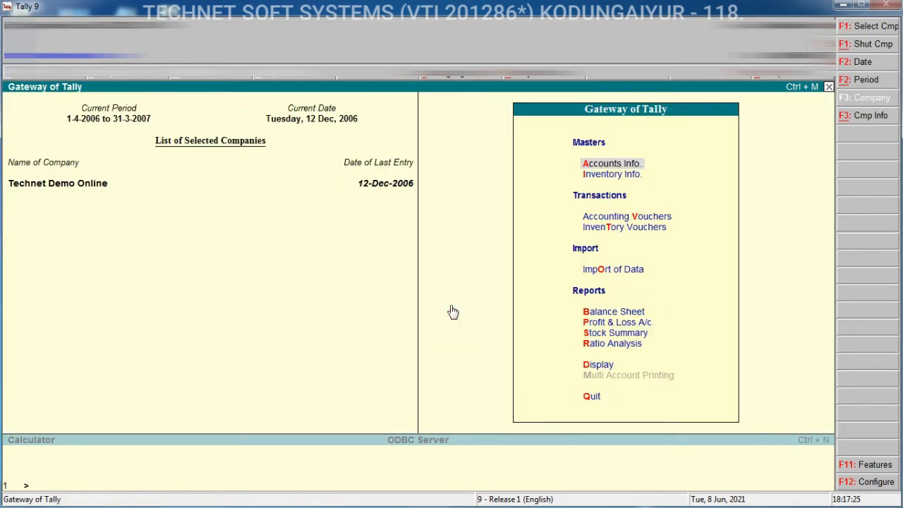
Open accounting vouchers and switch the voucher type to Credit Purchase
key(v)
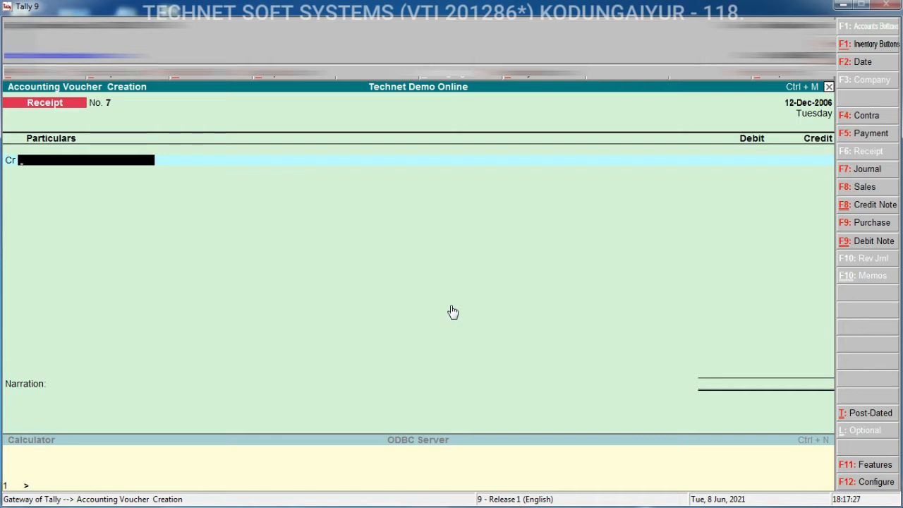
click(881, 222)
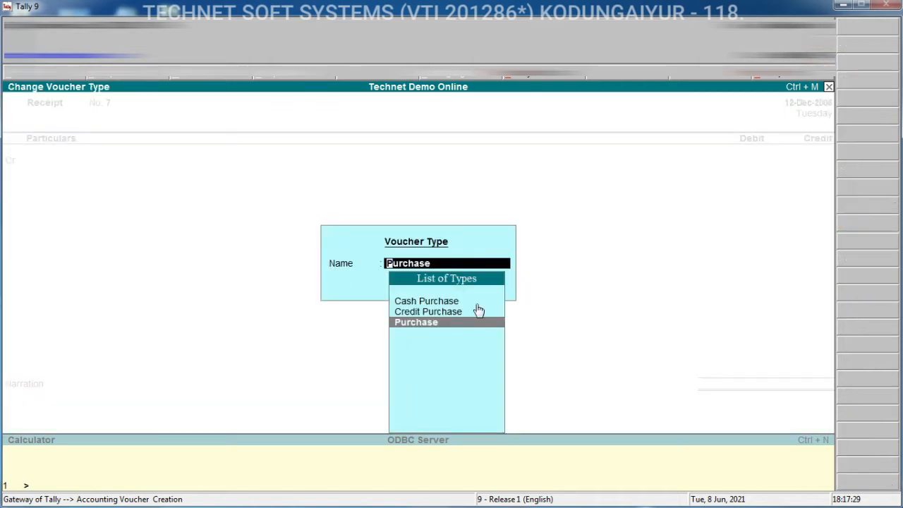
key(Up)
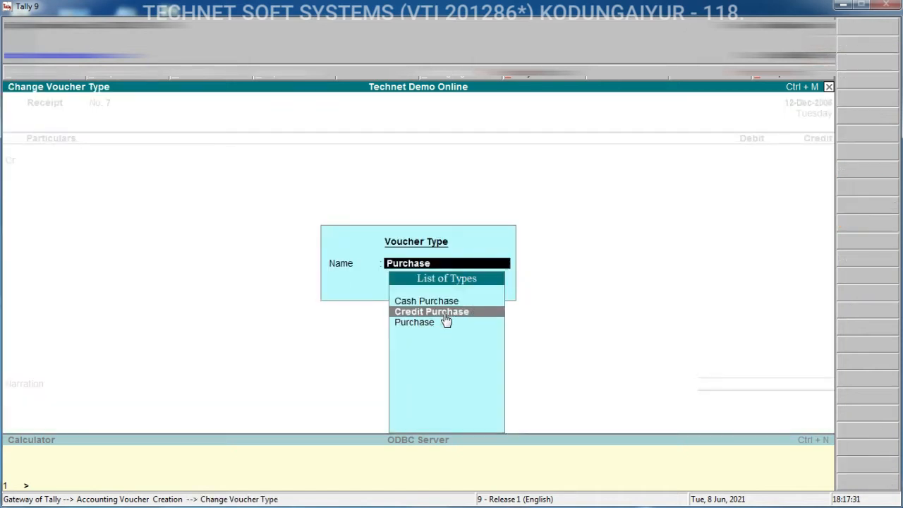
key(Return)
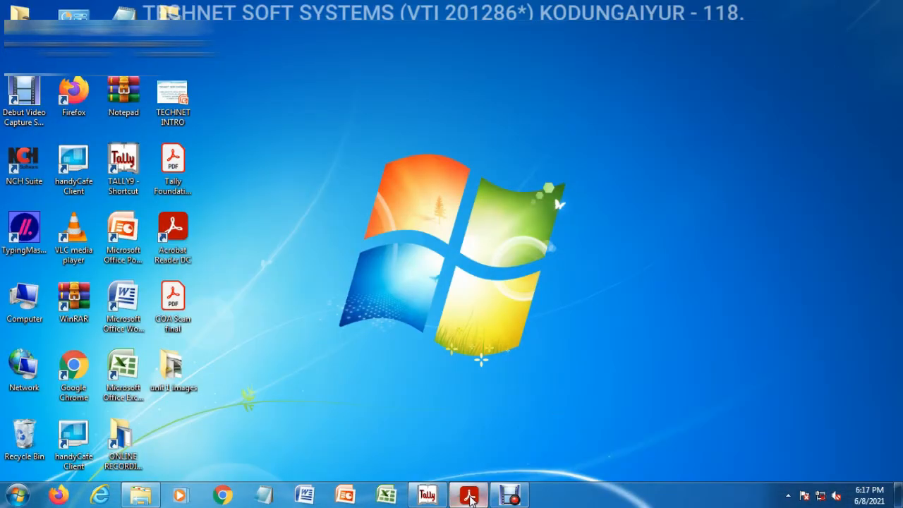
Switch to the Tally Foundation Book PDF and read the Credit Purchase example
click(468, 496)
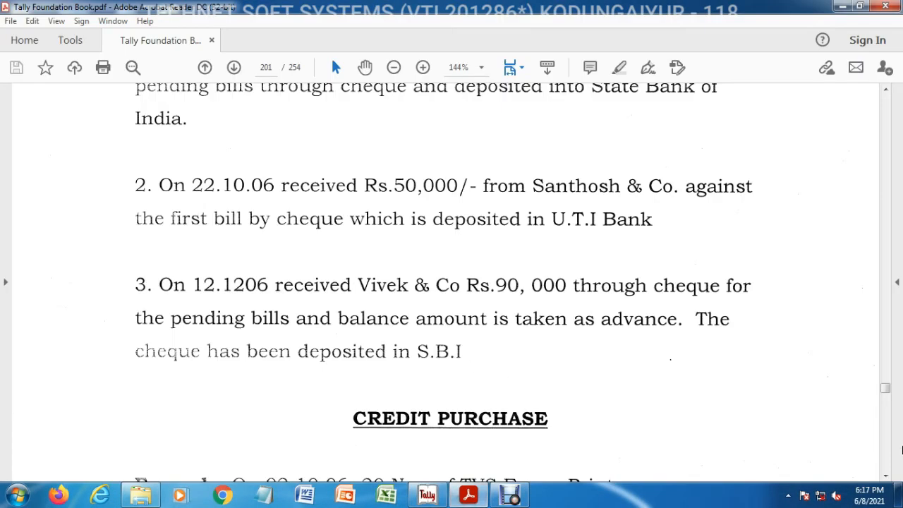
click(886, 476)
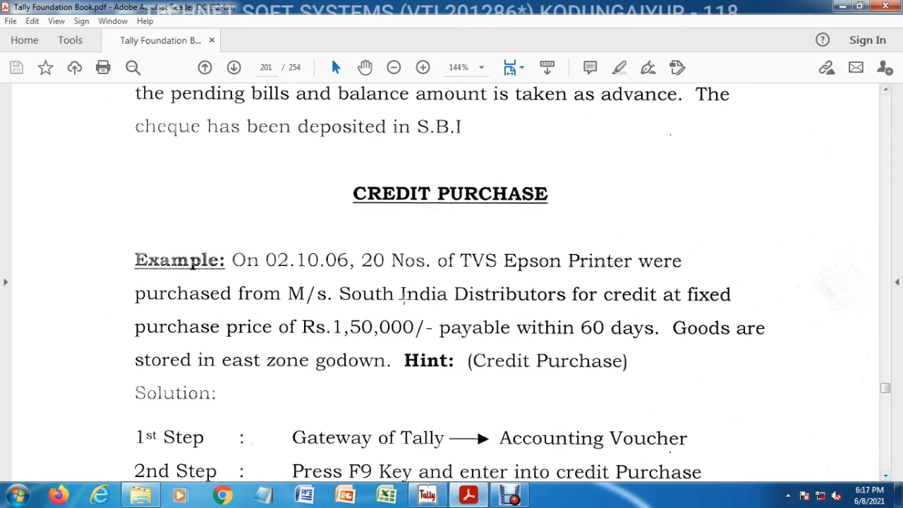
drag(101, 241, 808, 417)
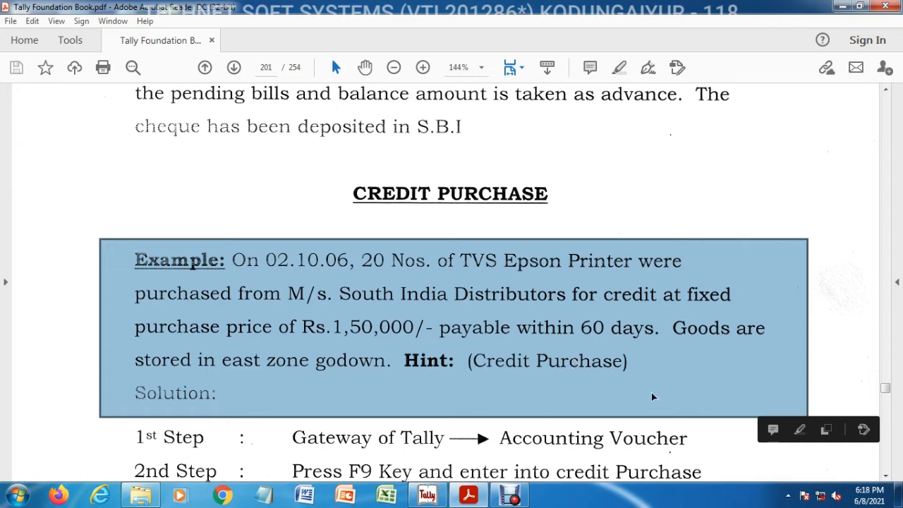
click(534, 349)
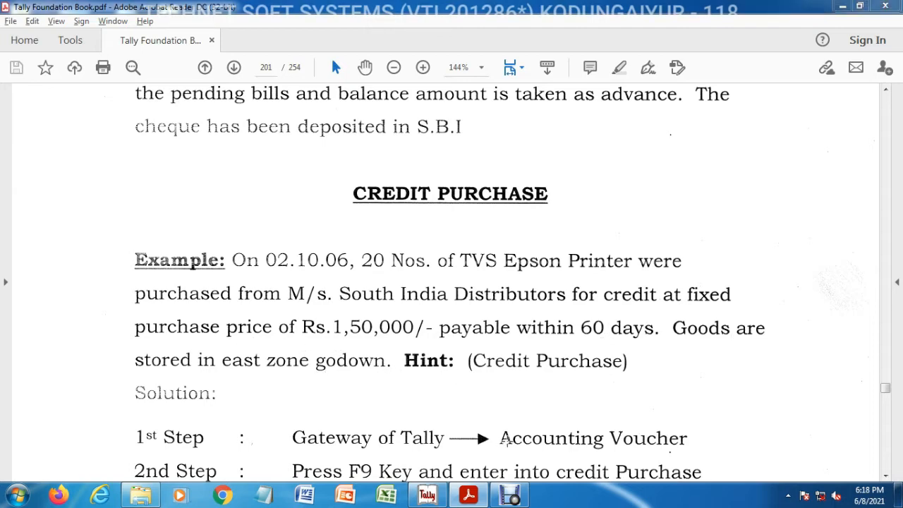
Return to Tally and switch the Credit Purchase entry to voucher mode
click(510, 496)
key(alt+Tab)
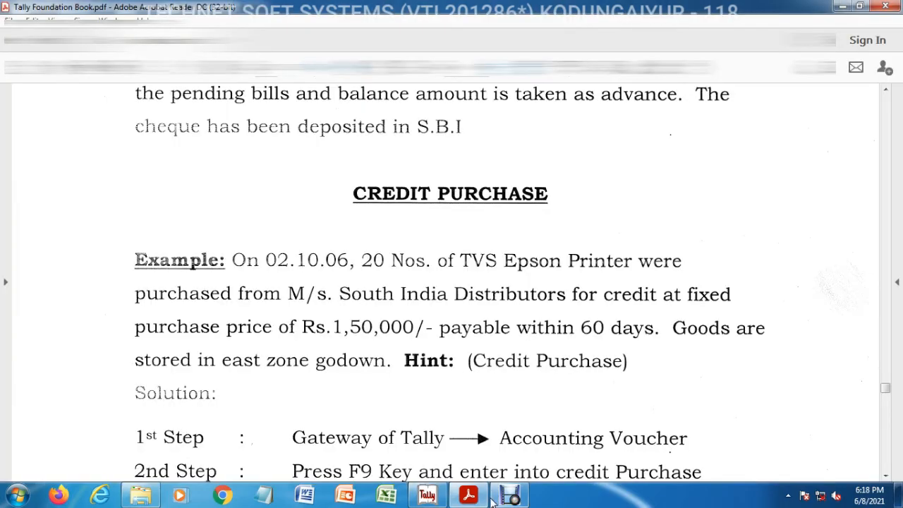
click(429, 496)
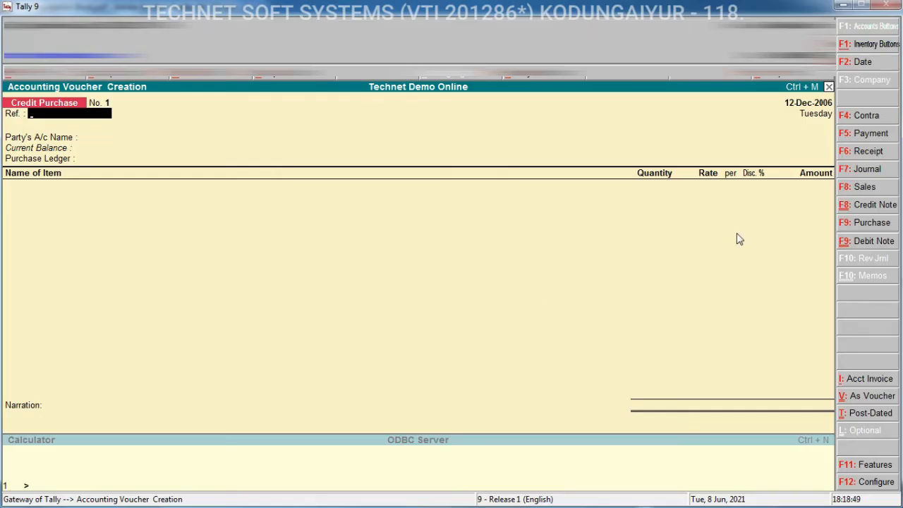
key(ctrl+v)
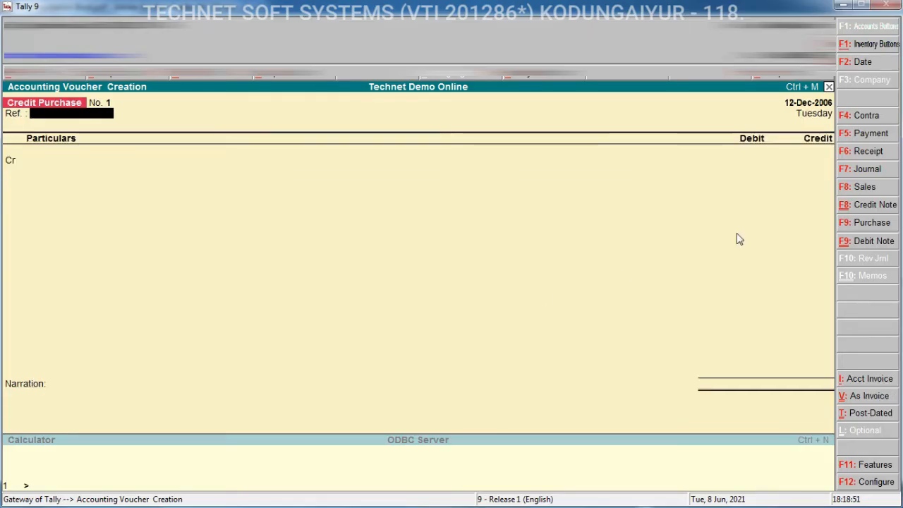
Set the voucher date to 2-Oct-2006
key(F2)
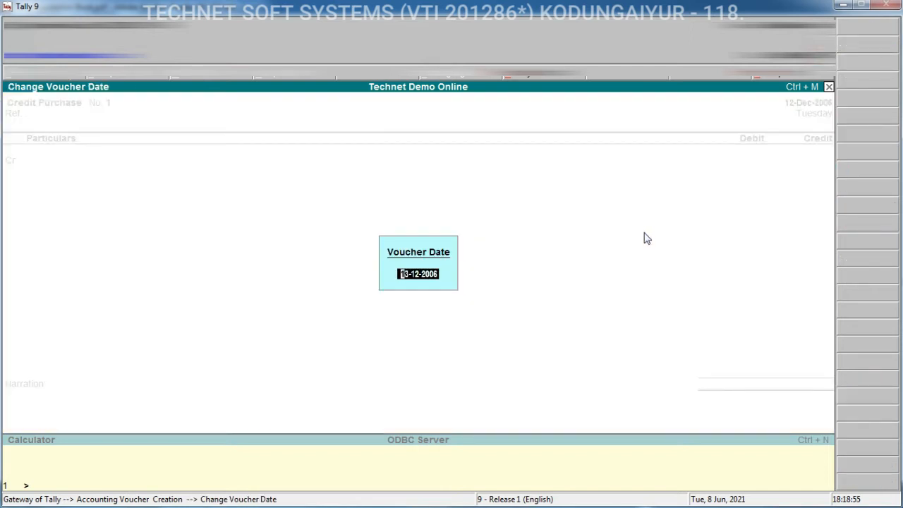
text(2.10)
key(Return)
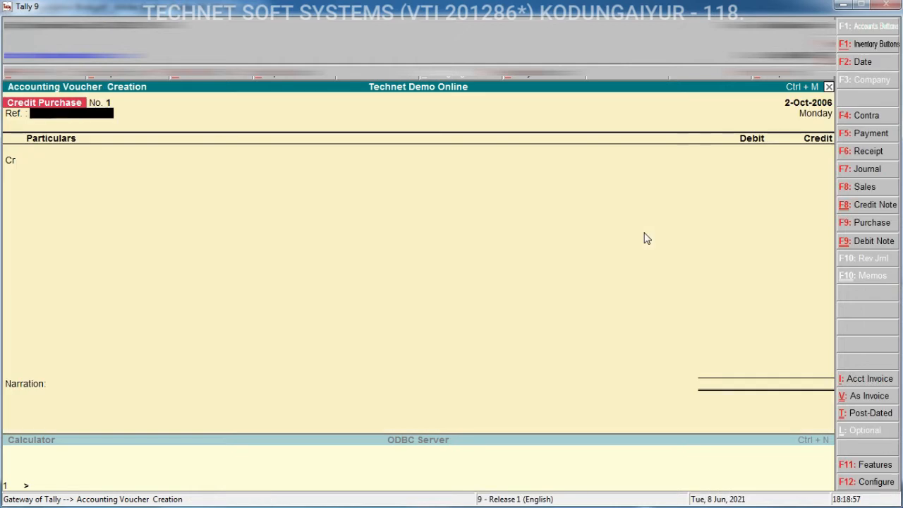
key(Return)
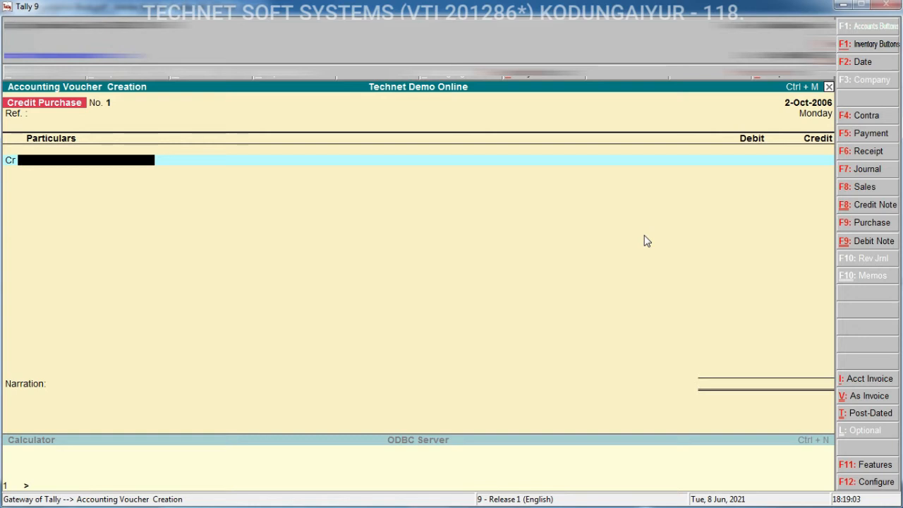
Credit M/s. South India Distributors with 150000
text(M)
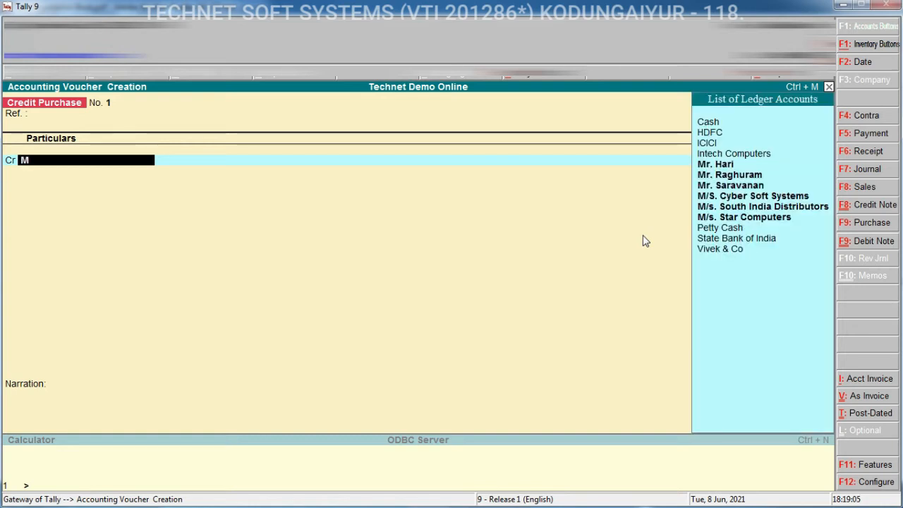
click(803, 214)
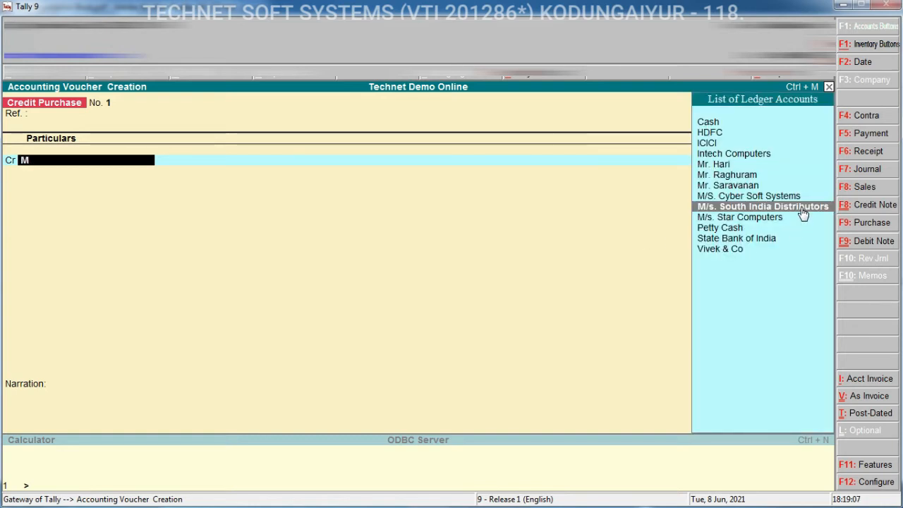
key(Return)
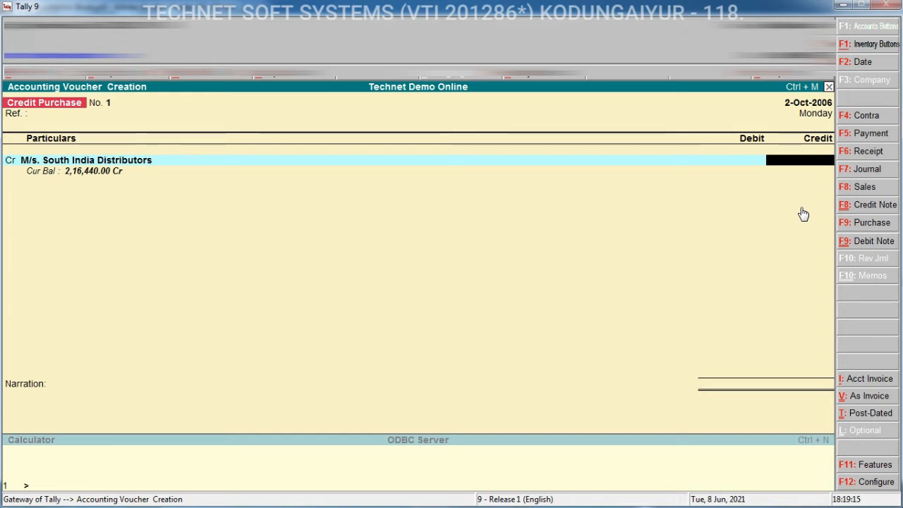
text(150000)
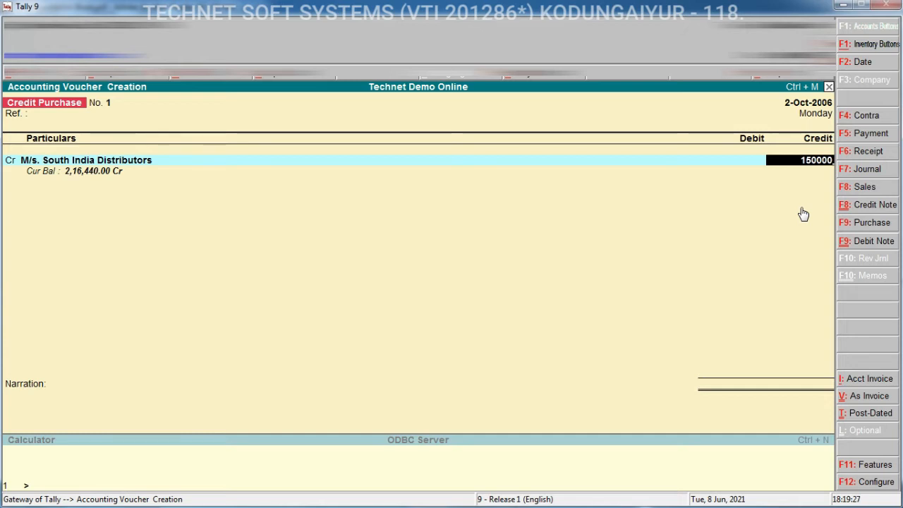
key(Return)
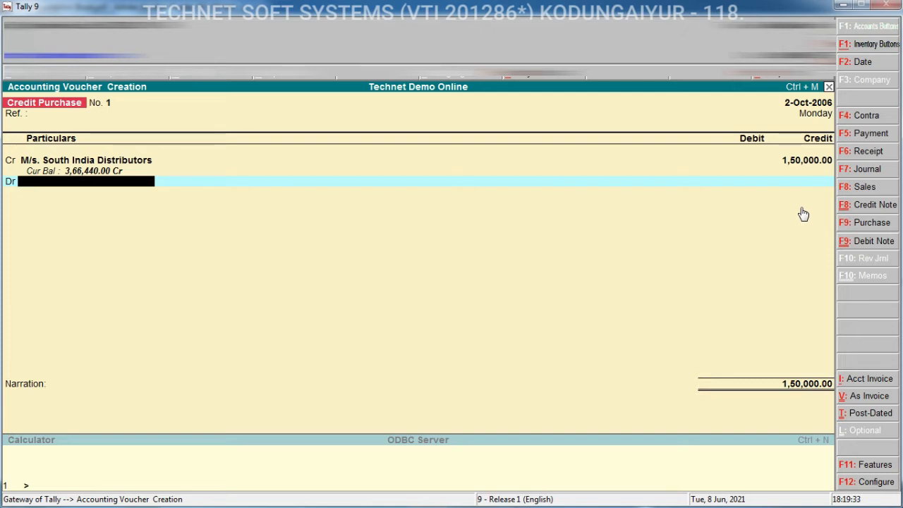
key(BackSpace)
key(BackSpace)
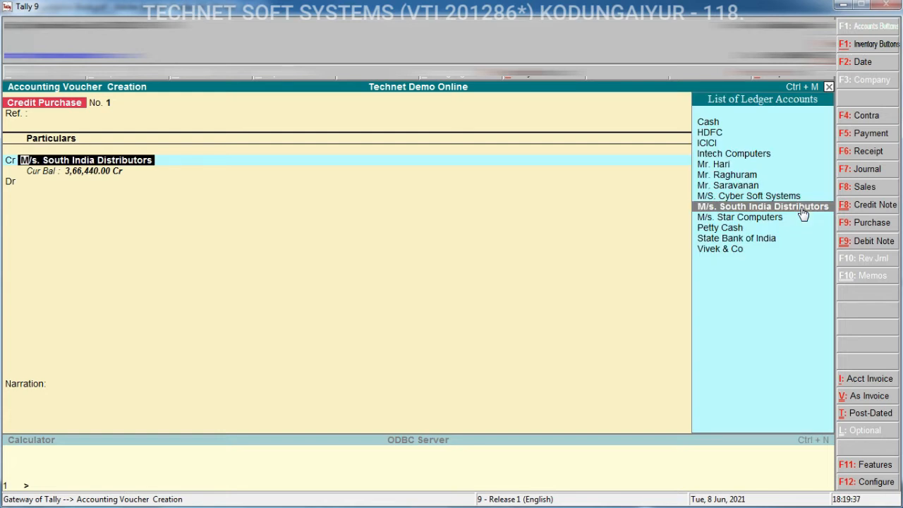
key(Return)
key(Return)
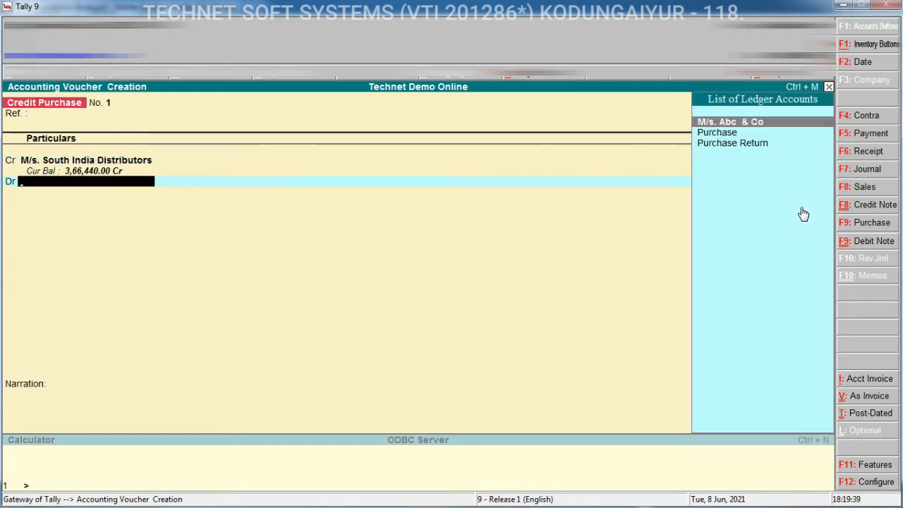
key(BackSpace)
key(BackSpace)
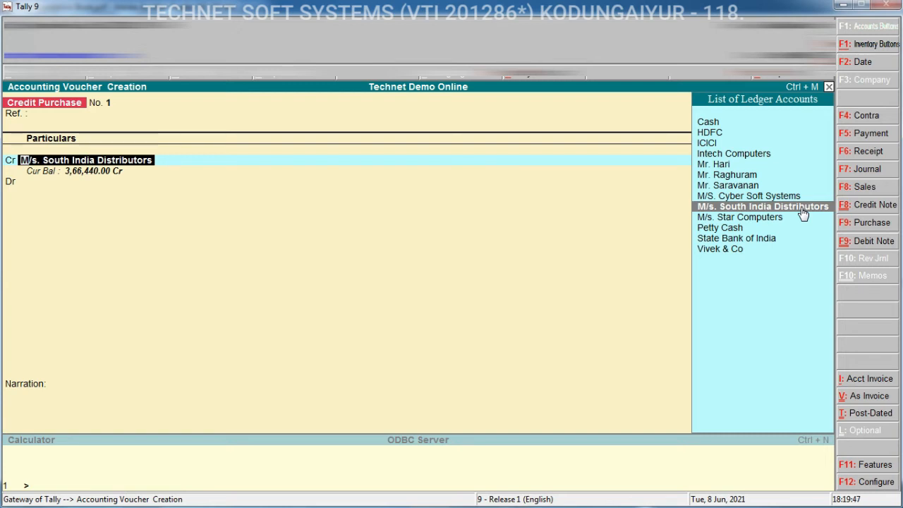
key(ctrl+Return)
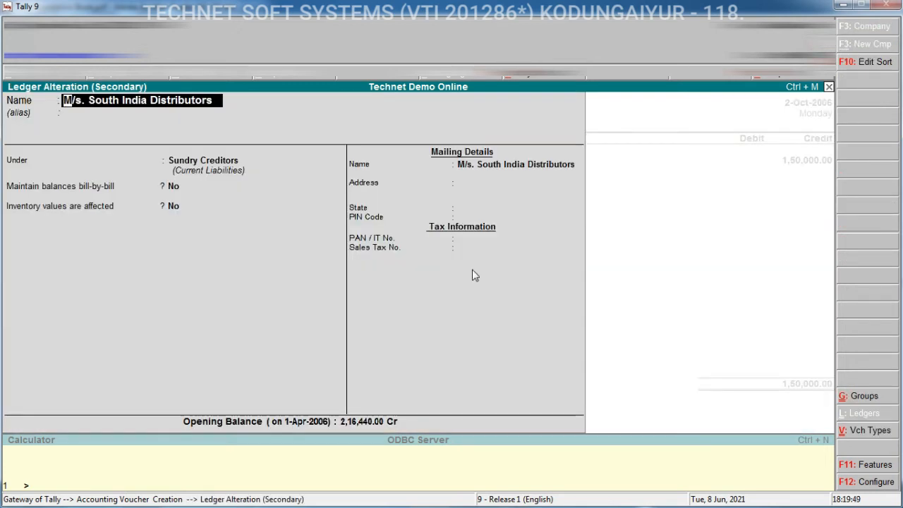
key(Escape)
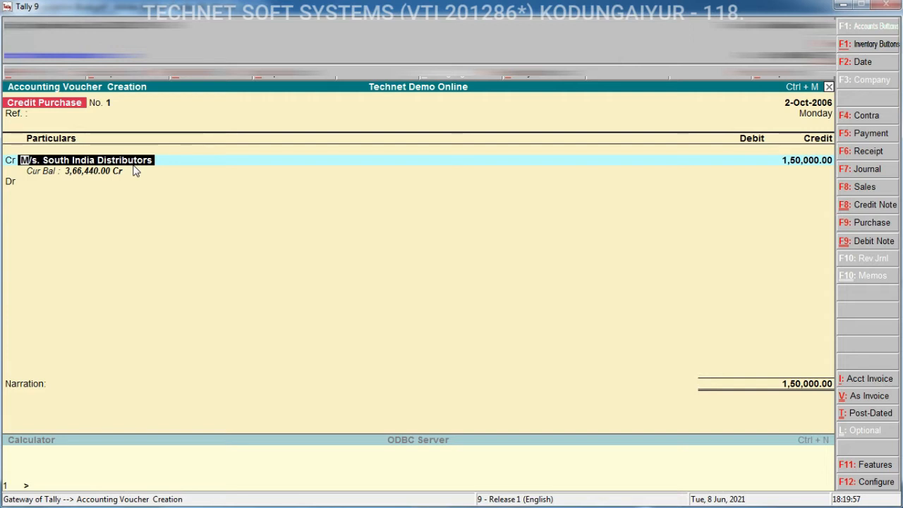
Alter the M/s. South India Distributors ledger to maintain balances bill-by-bill and save it
key(ctrl+Return)
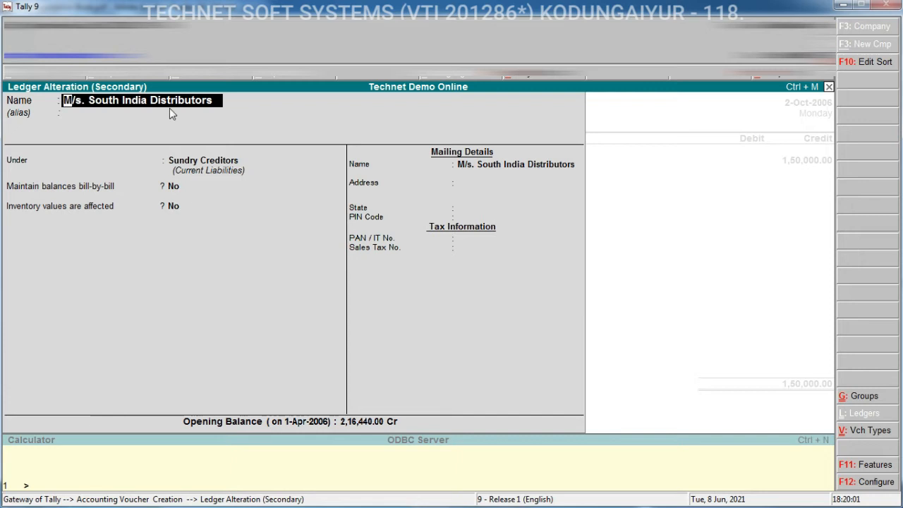
key(Return)
key(Return)
key(Return)
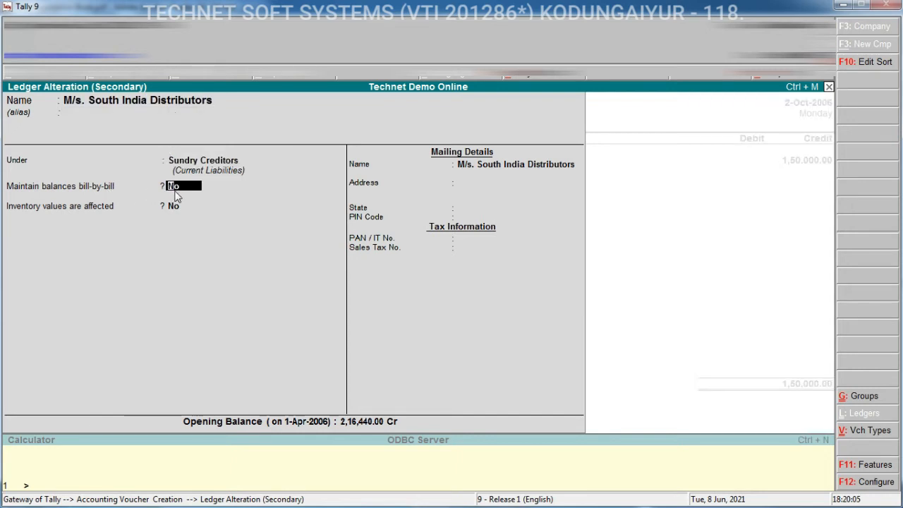
text(y)
key(Return)
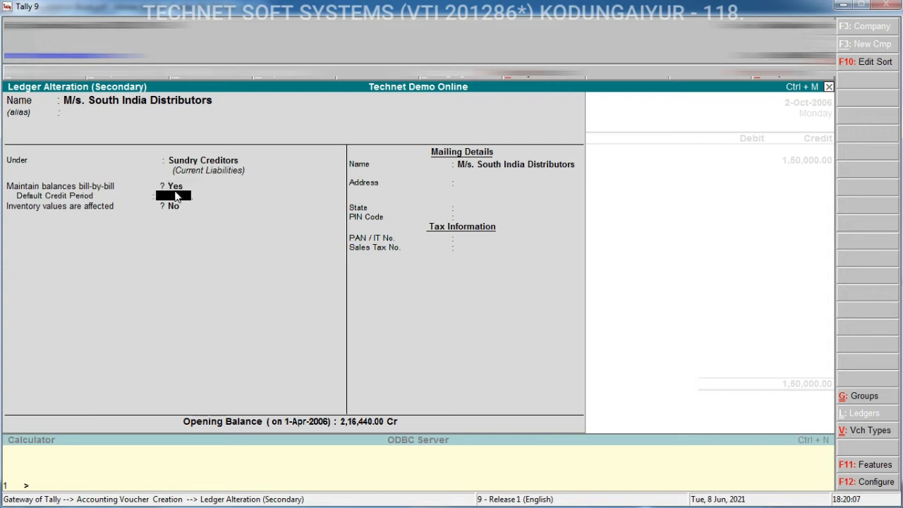
key(ctrl+a)
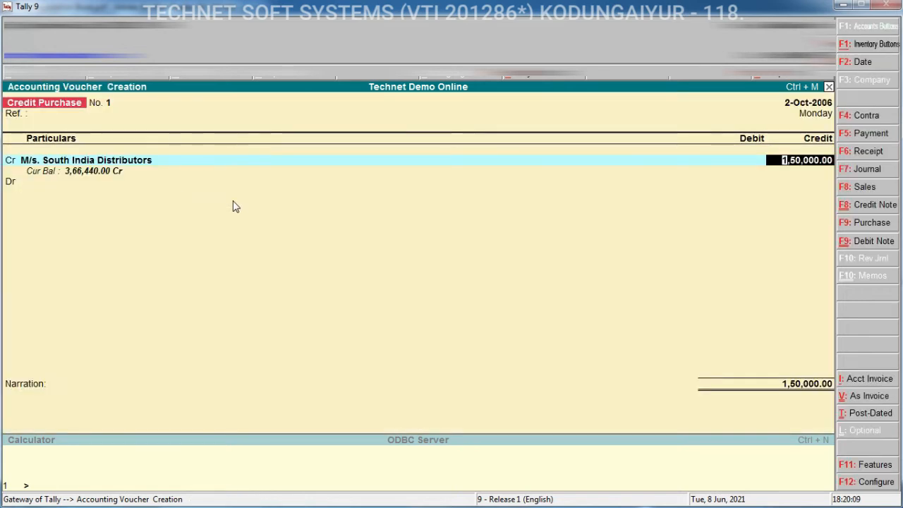
Add a New Ref bill named Tvs Epson Printer for 1,50,000 Cr with 60 days credit
key(Return)
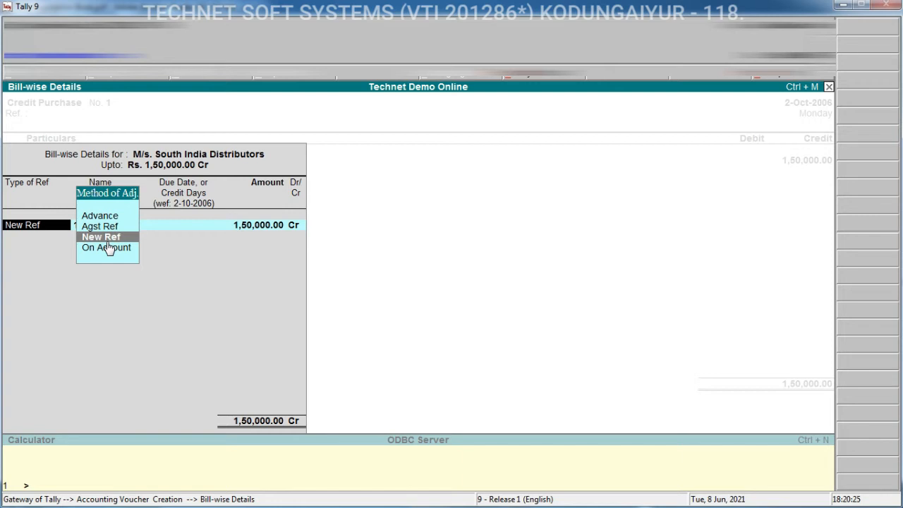
key(Return)
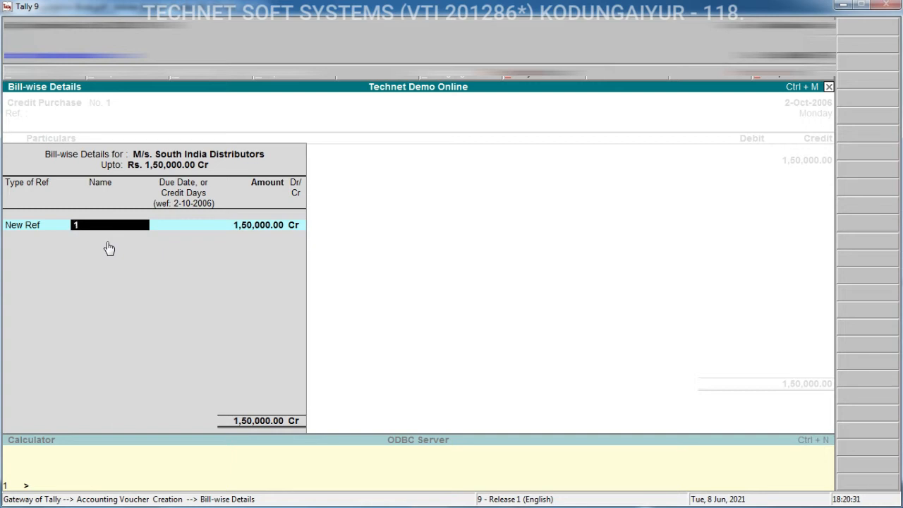
text(Tvs Epson Printer)
key(Return)
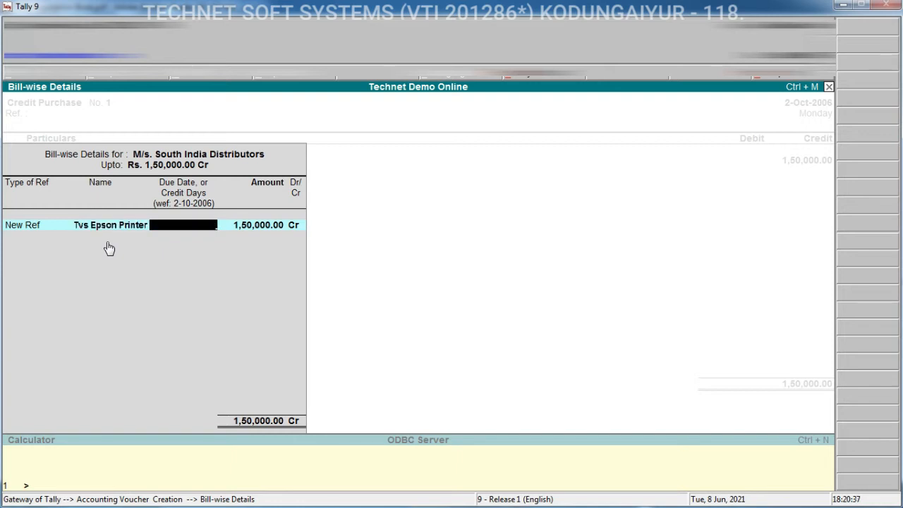
text(60)
key(Return)
key(Return)
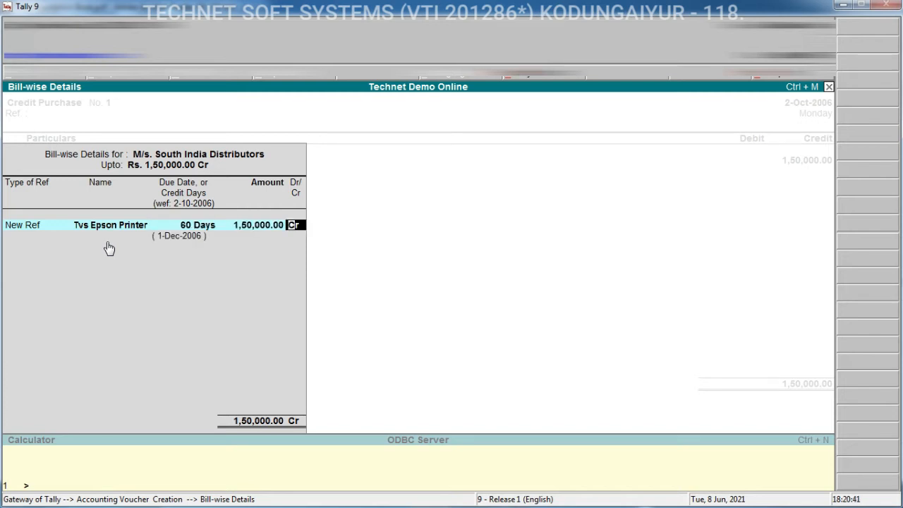
key(Return)
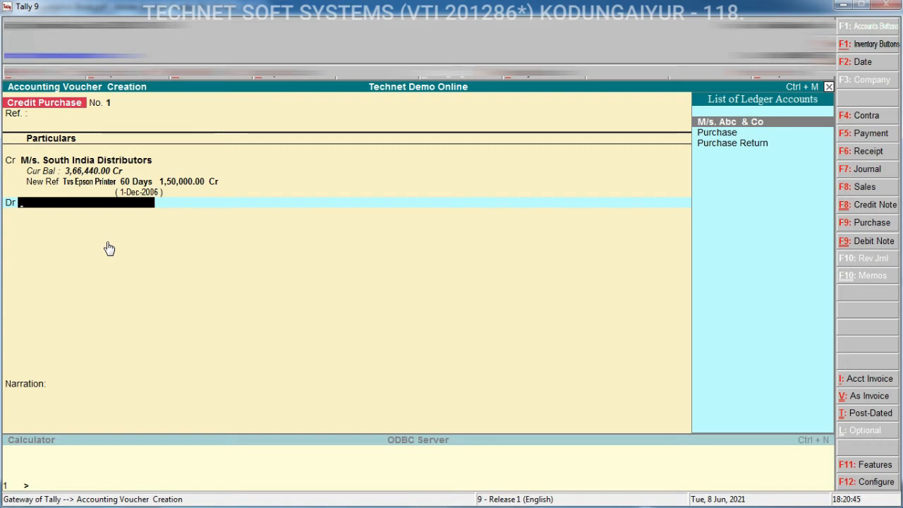
Debit the Purchase ledger and choose TVS Epson Printer as the inventory item
key(Down)
key(Return)
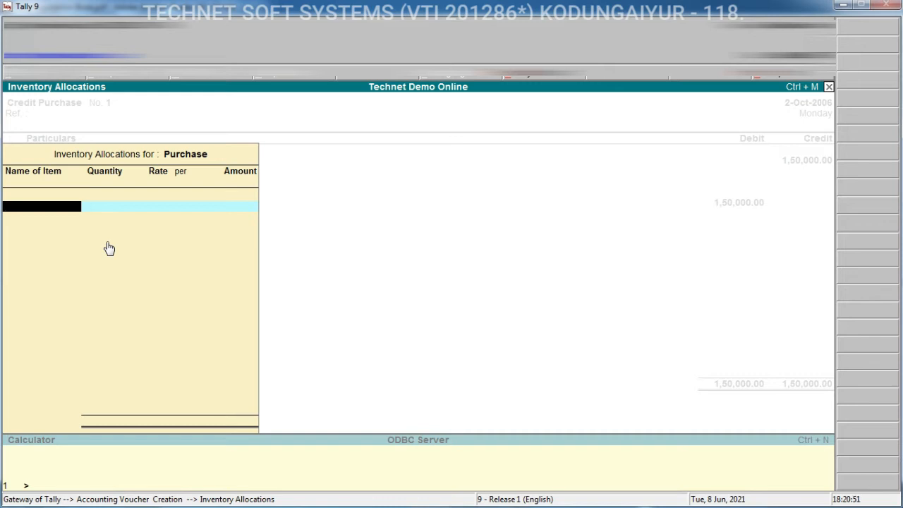
text(t)
key(Down)
key(Up)
key(Return)
key(Up)
key(Return)
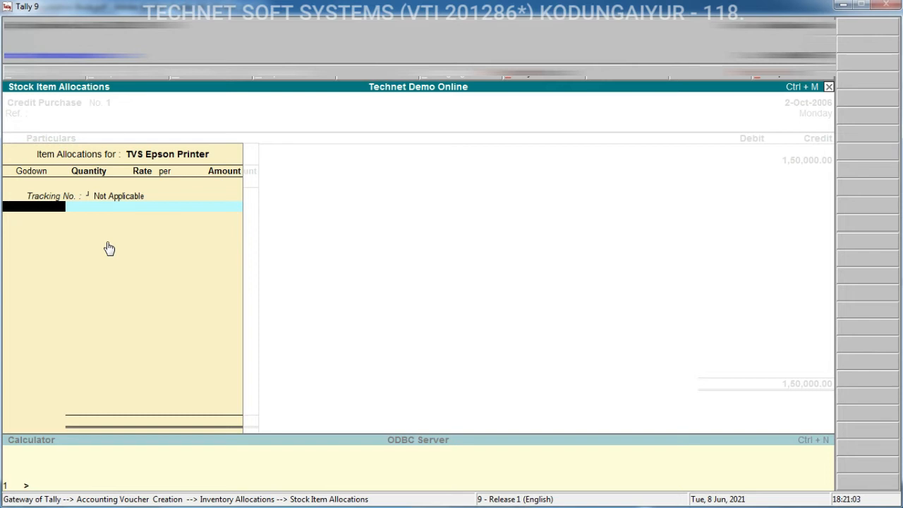
Allocate 20 Nos of the printer to East Zone Godown at 7,500 per Nos and finish the item allocation
text(E)
key(Return)
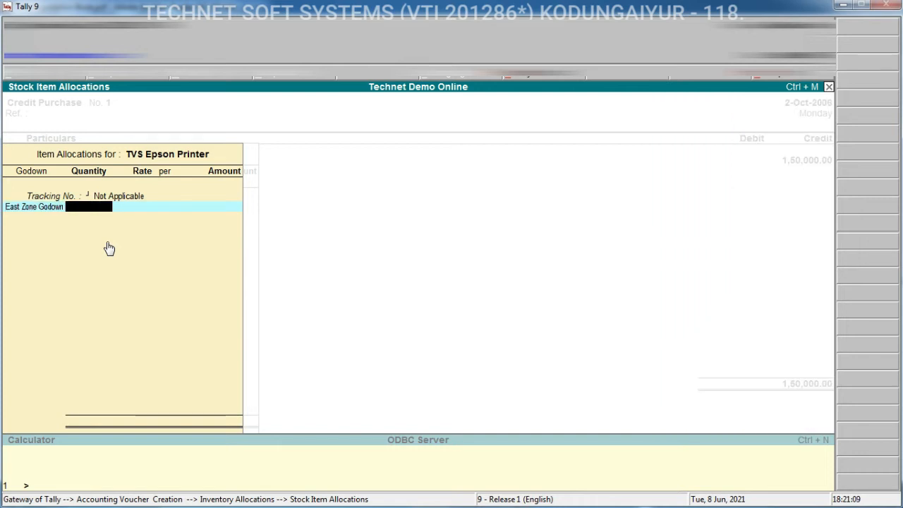
text(20)
key(Return)
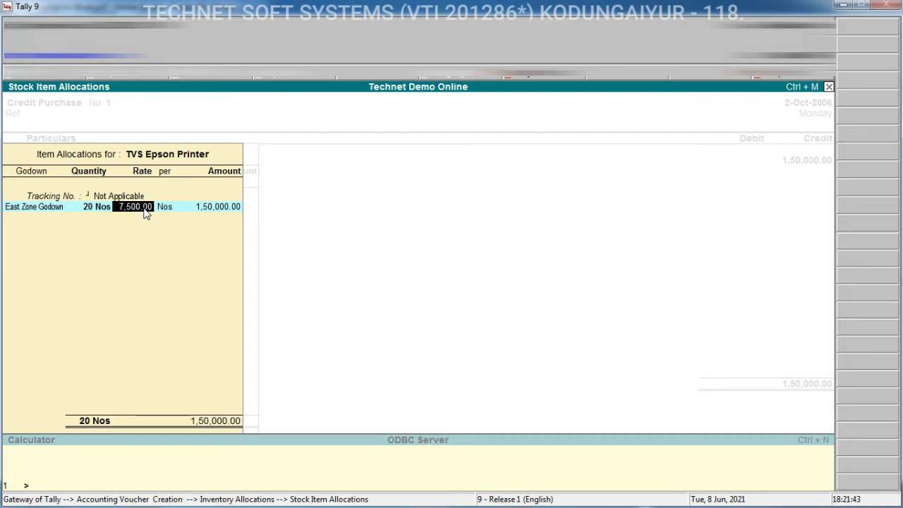
key(Return)
key(Return)
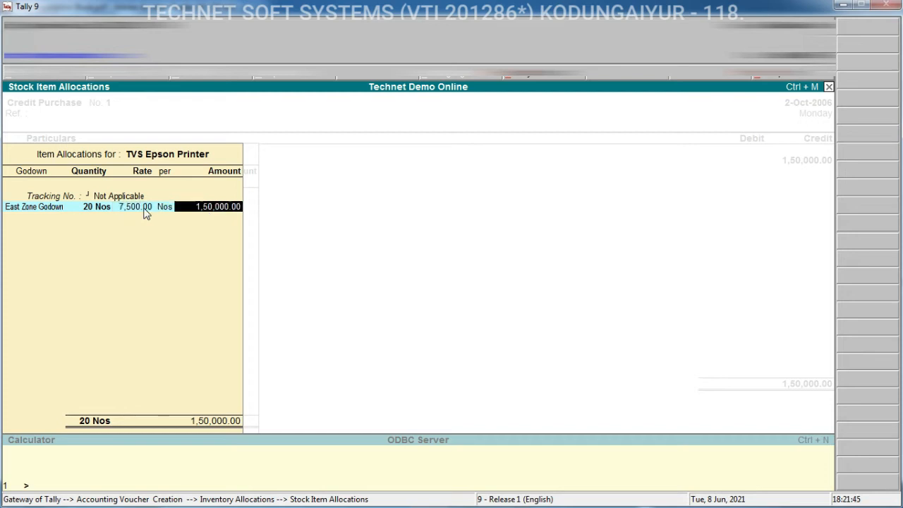
key(Return)
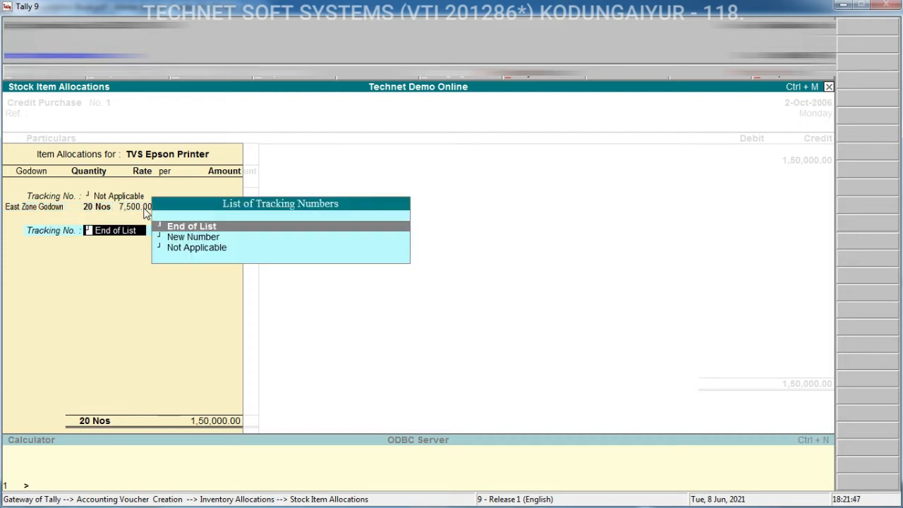
key(Return)
Close the inventory allocation, save the credit purchase voucher, and exit to Gateway of Tally
key(Return)
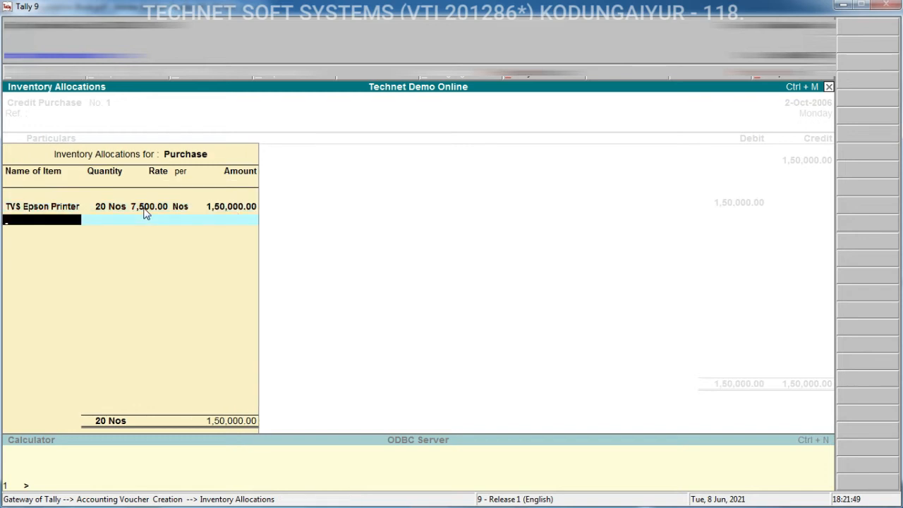
key(Return)
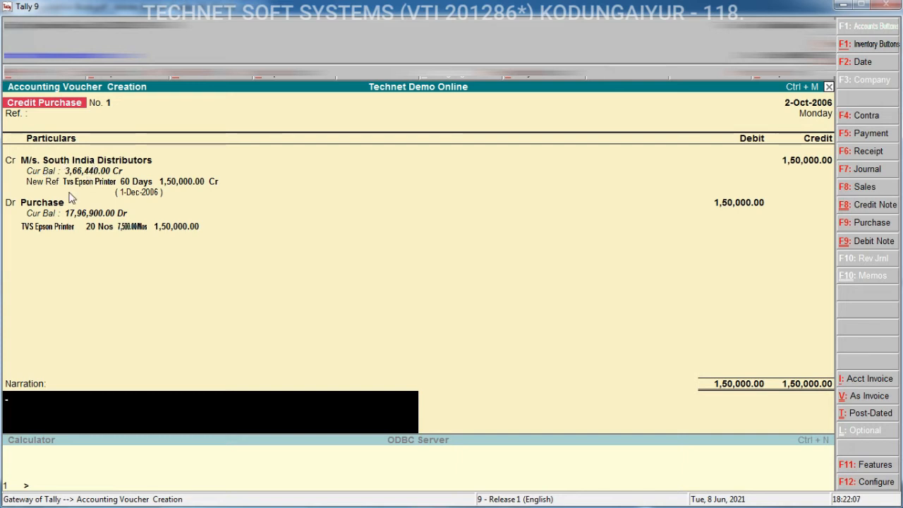
key(ctrl+a)
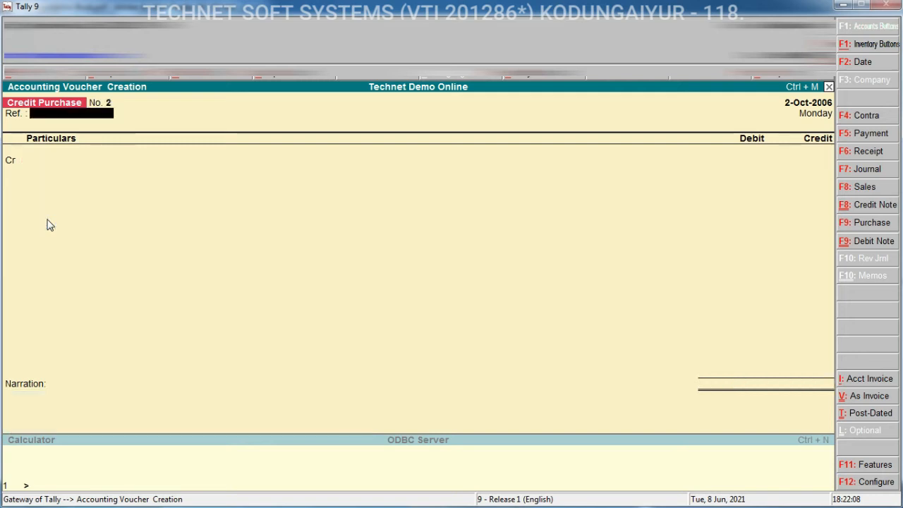
key(Escape)
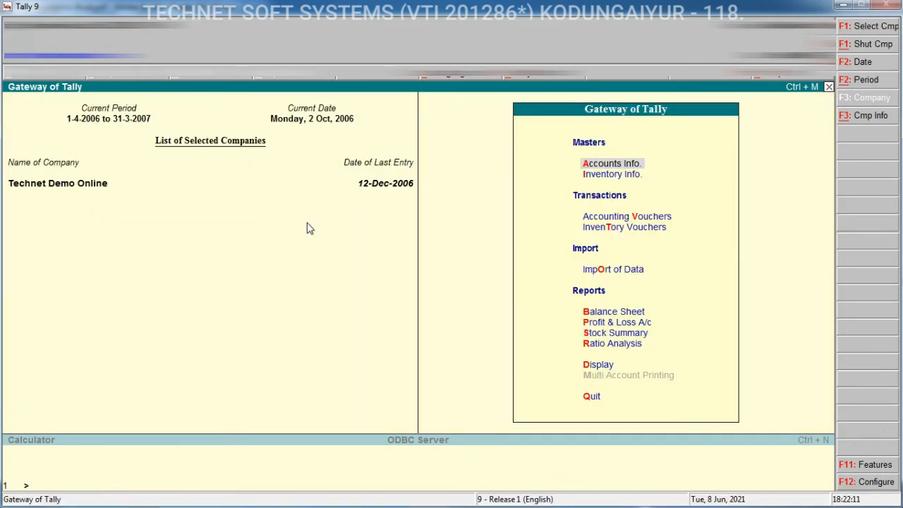
Review the Bills Payable outstandings report in detailed view, then return to Gateway of Tally
key(d)
click(646, 240)
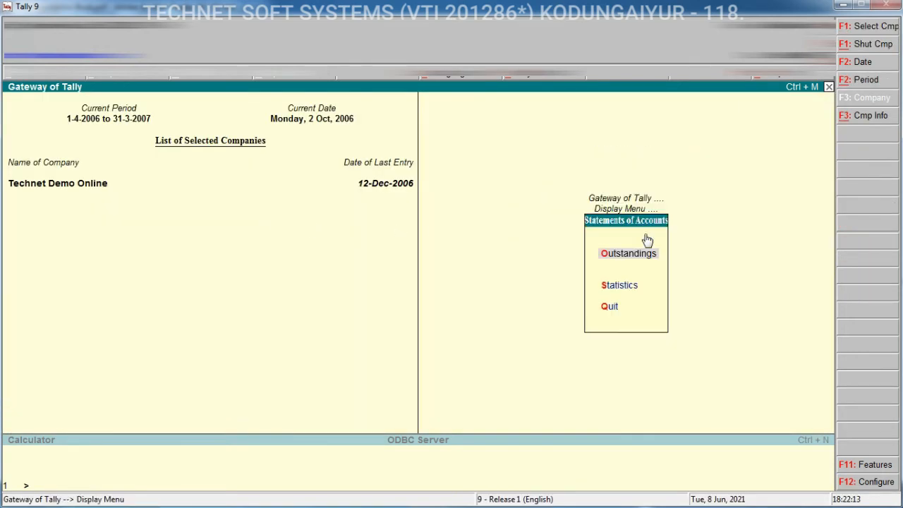
click(641, 257)
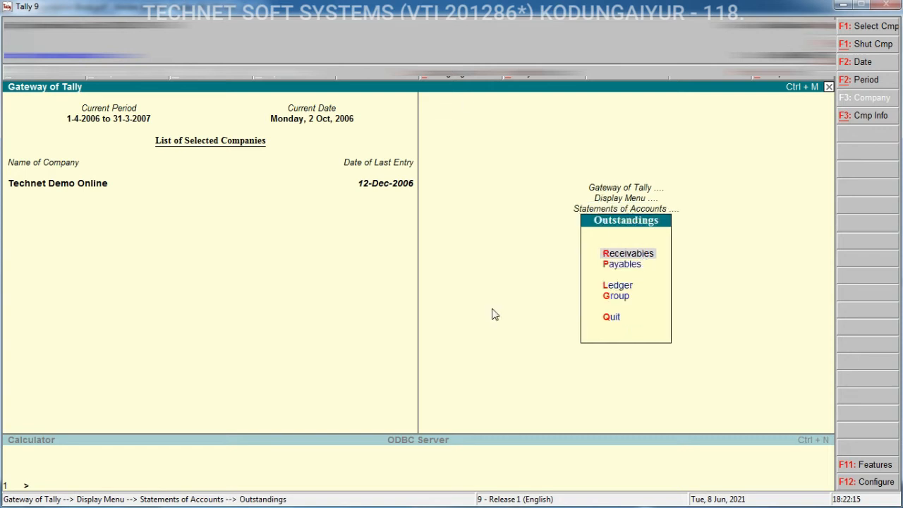
click(631, 269)
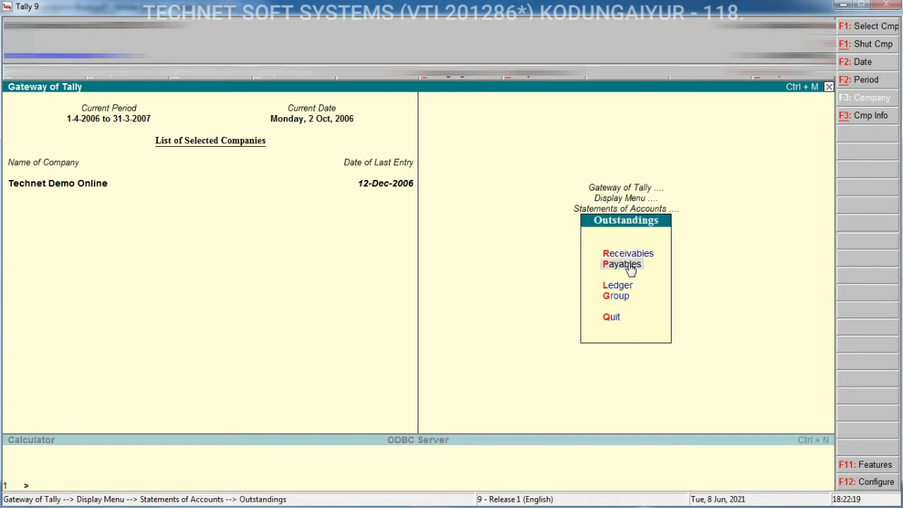
click(631, 268)
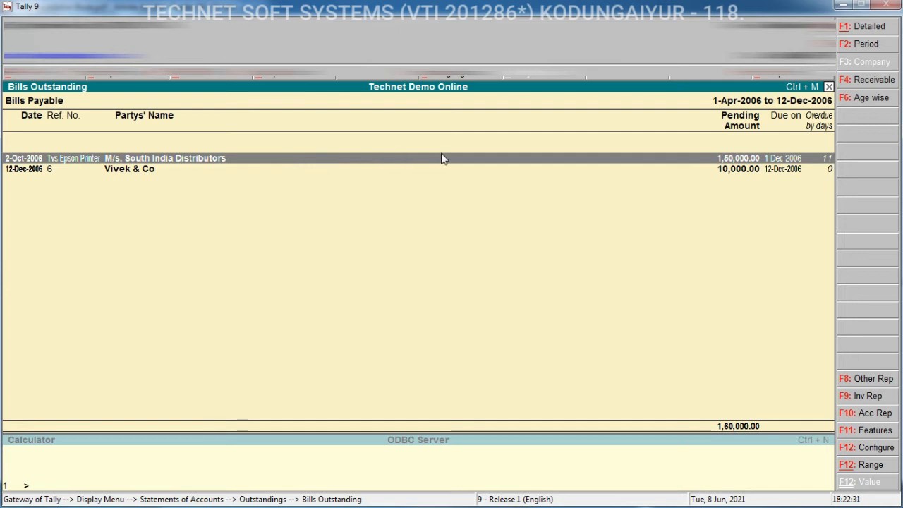
key(alt+F1)
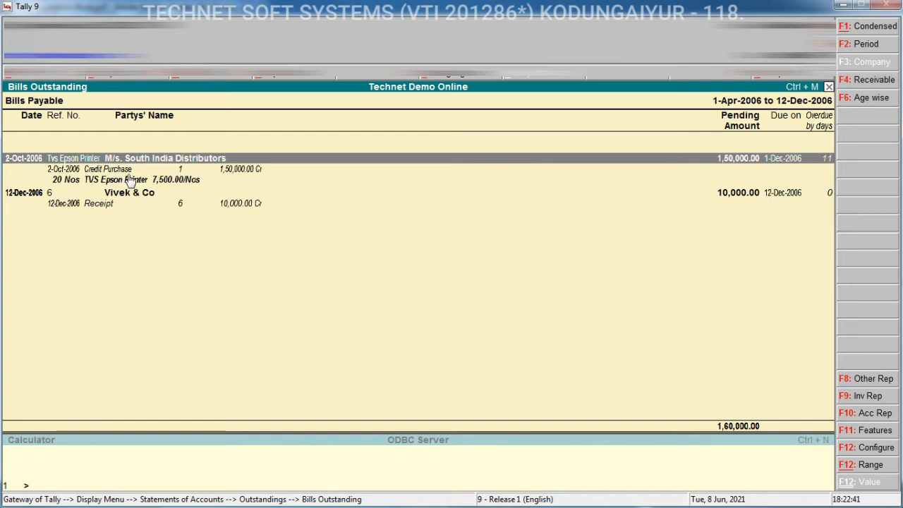
key(Escape)
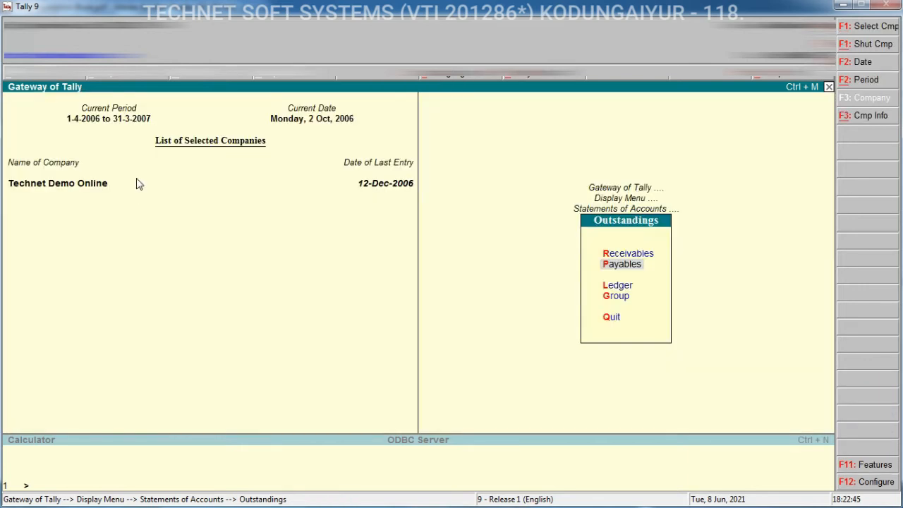
key(Escape)
key(Escape)
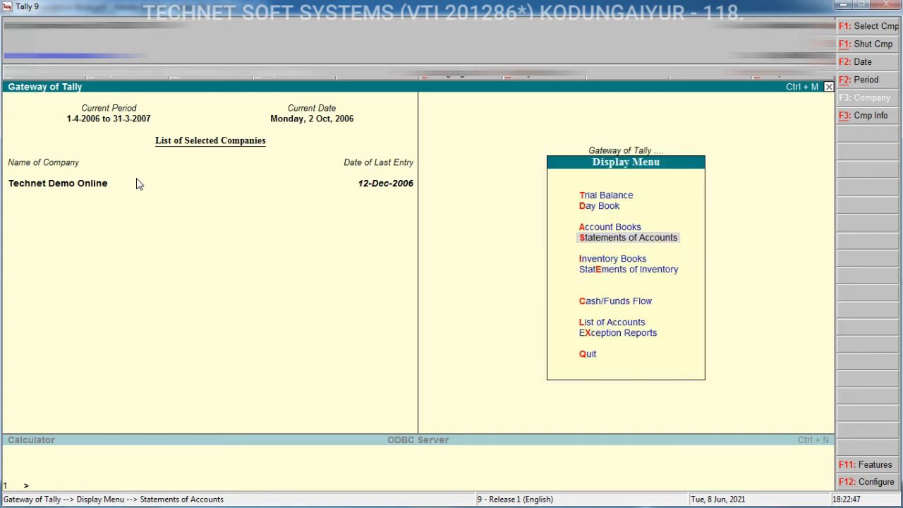
key(Escape)
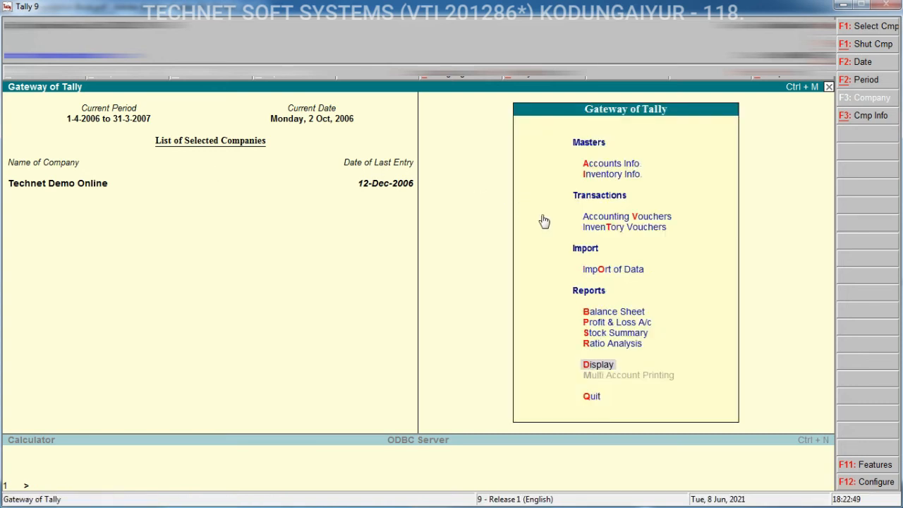
Open a Payment voucher and set its date to 1-11-2006
click(631, 218)
click(631, 218)
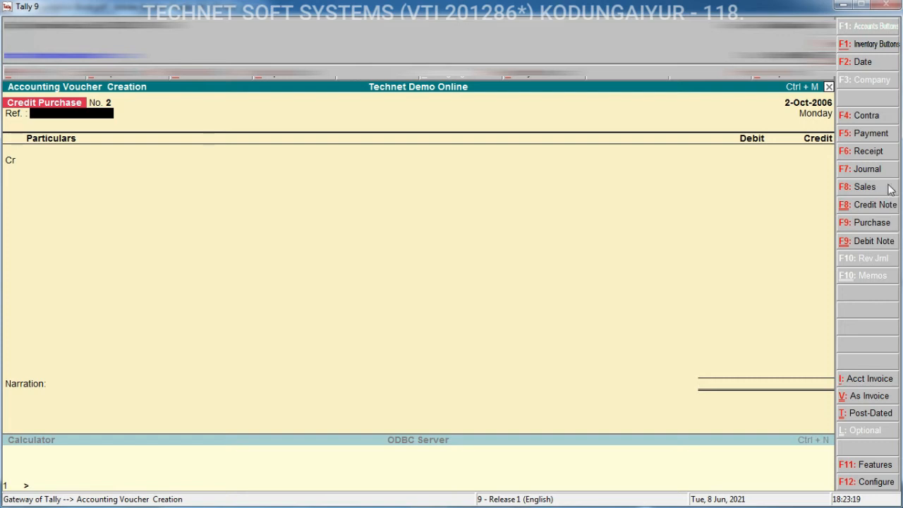
click(873, 135)
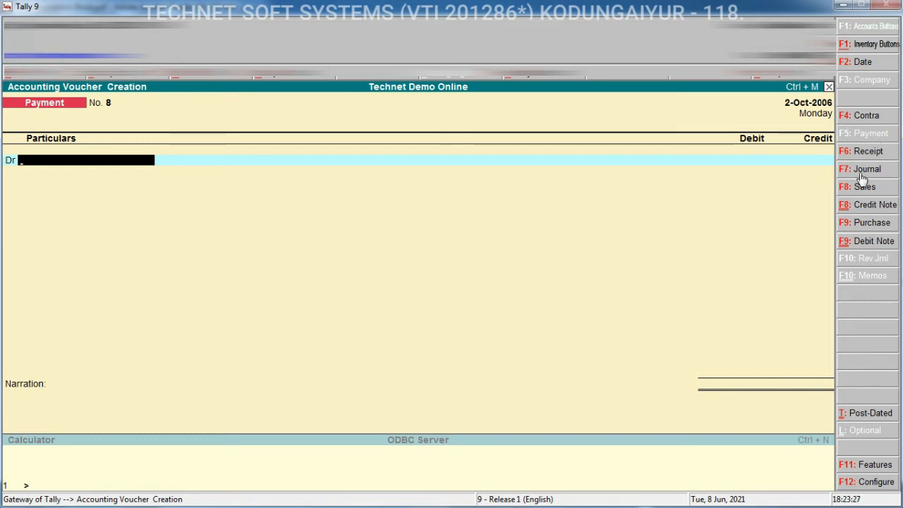
key(F2)
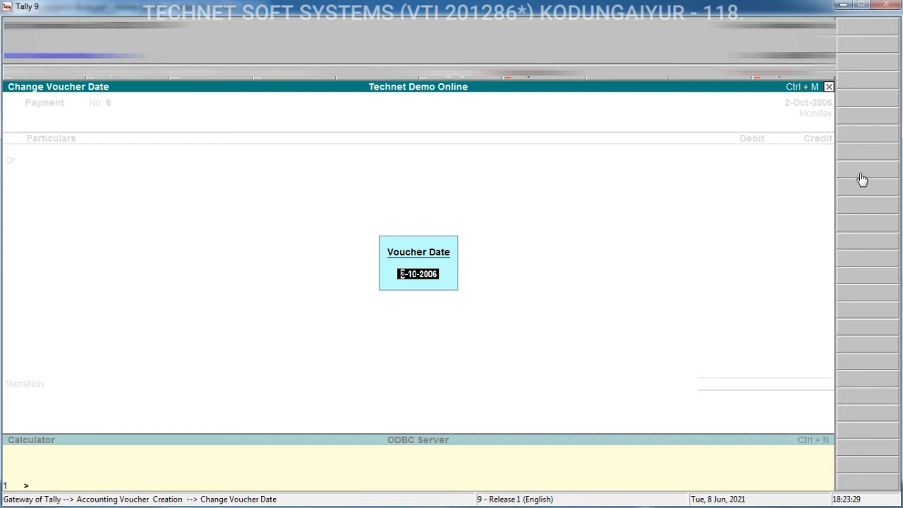
text(1-11)
key(Return)
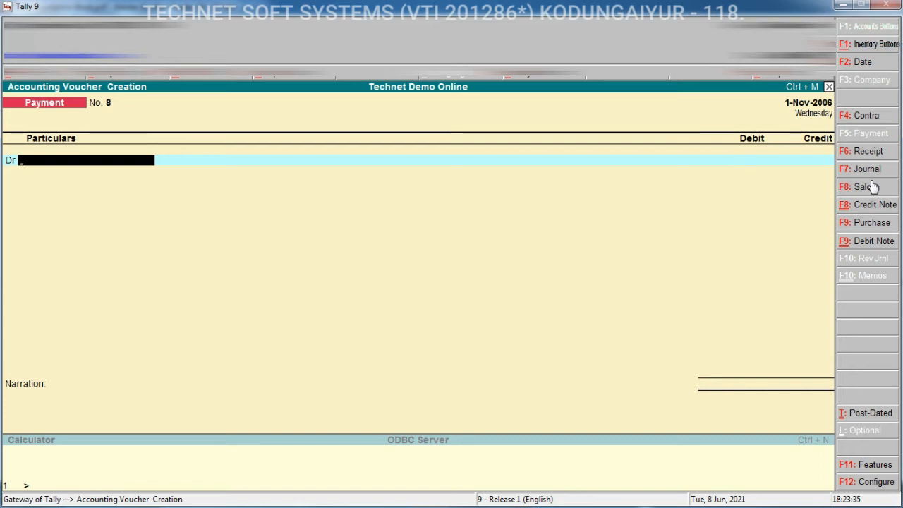
Debit M/s. South India Distributors with 150000 in the payment voucher
text(M)
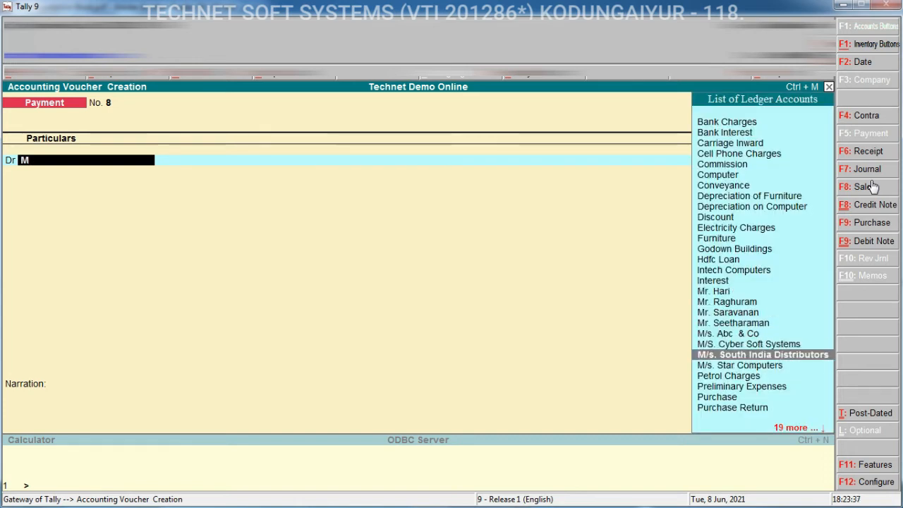
key(Return)
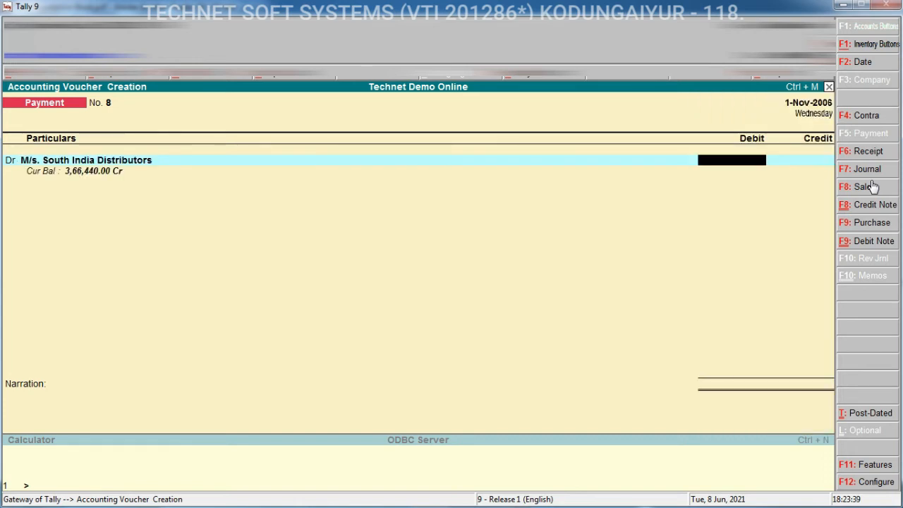
text(150000.)
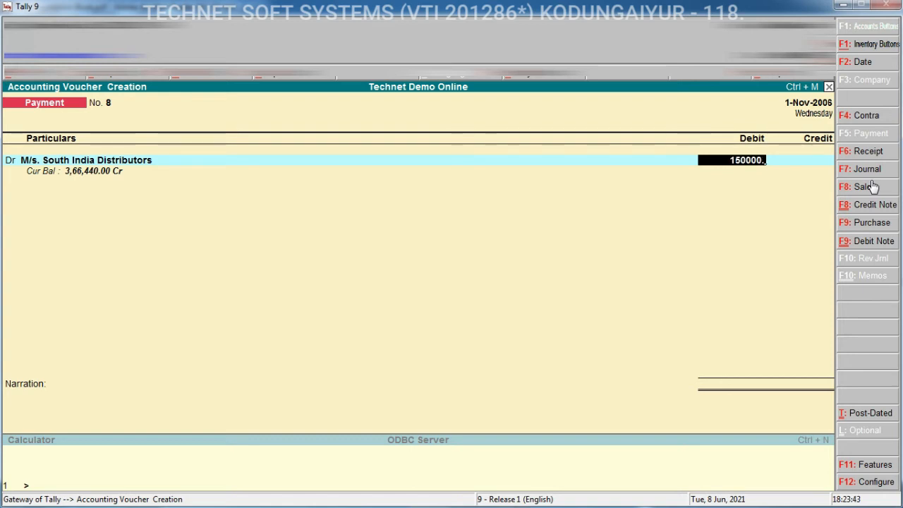
key(Return)
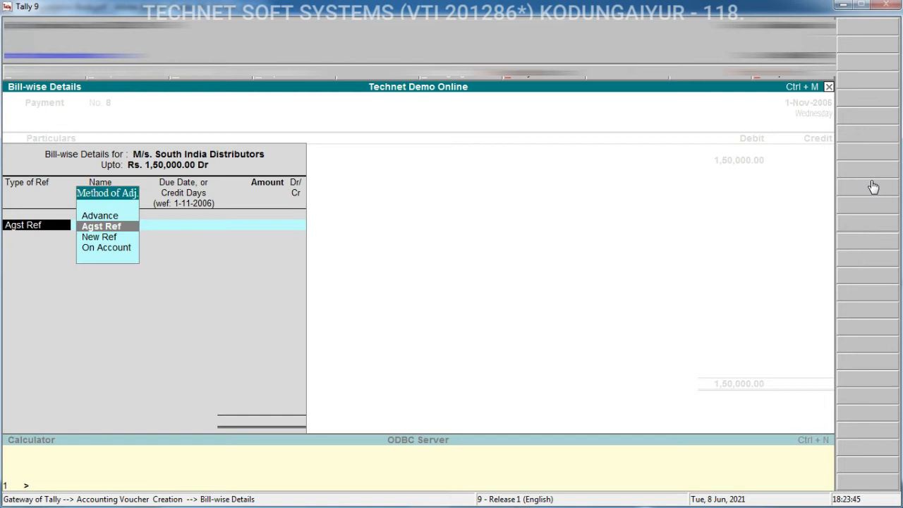
Settle the payment as Agst Ref against the pending Tvs Epson Printer bill
click(121, 228)
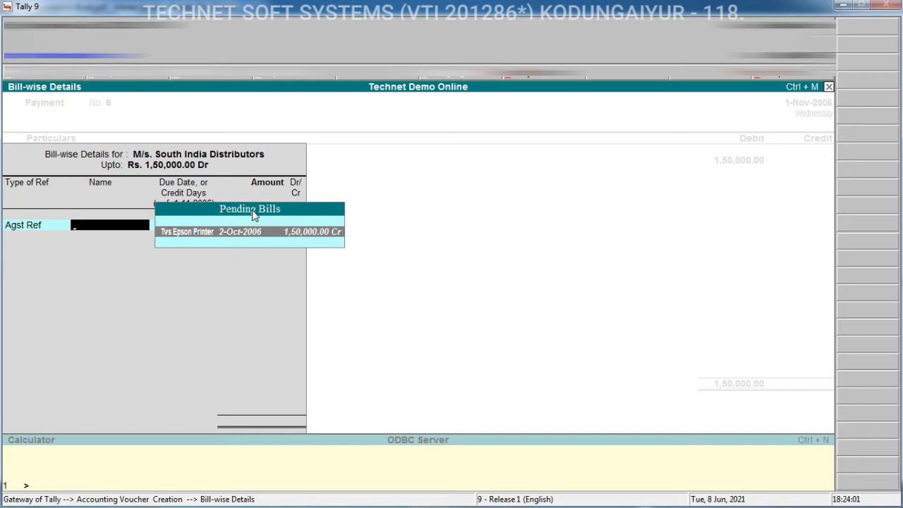
key(Return)
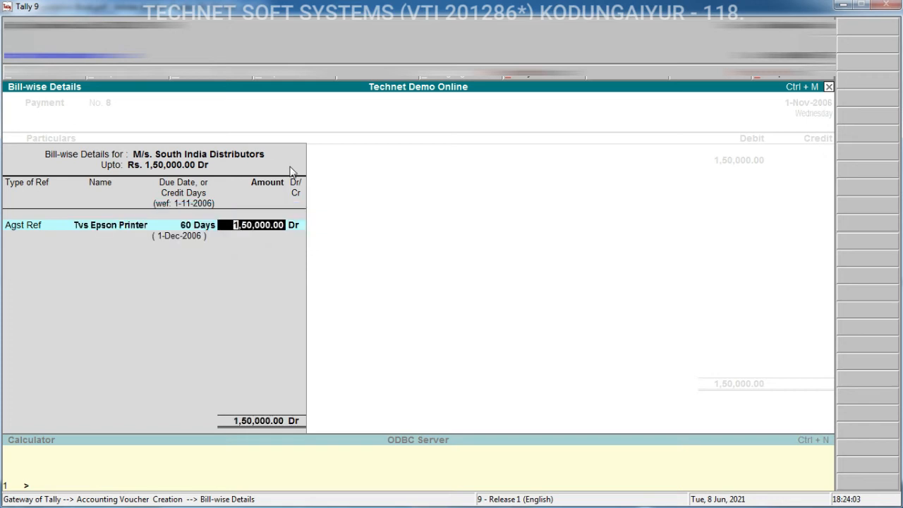
key(Return)
key(Return)
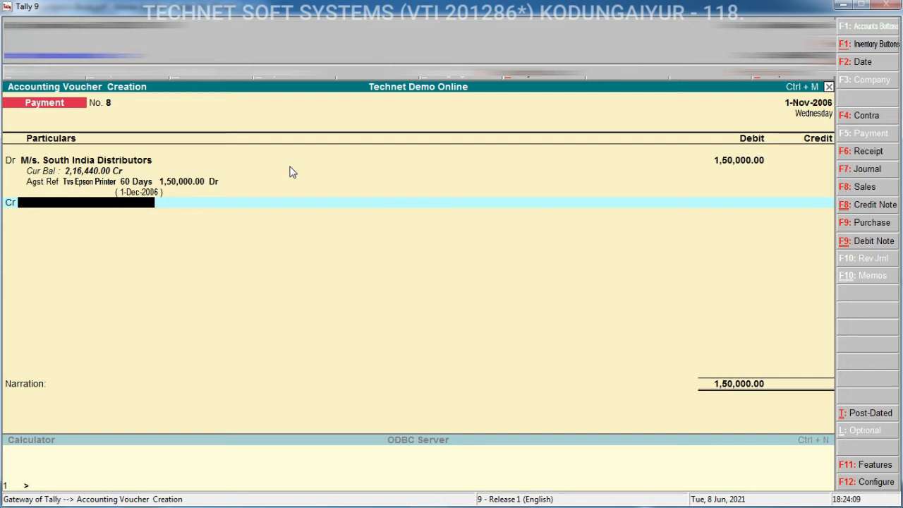
Credit State Bank of India, save the payment voucher, and exit to Gateway of Tally
text(st)
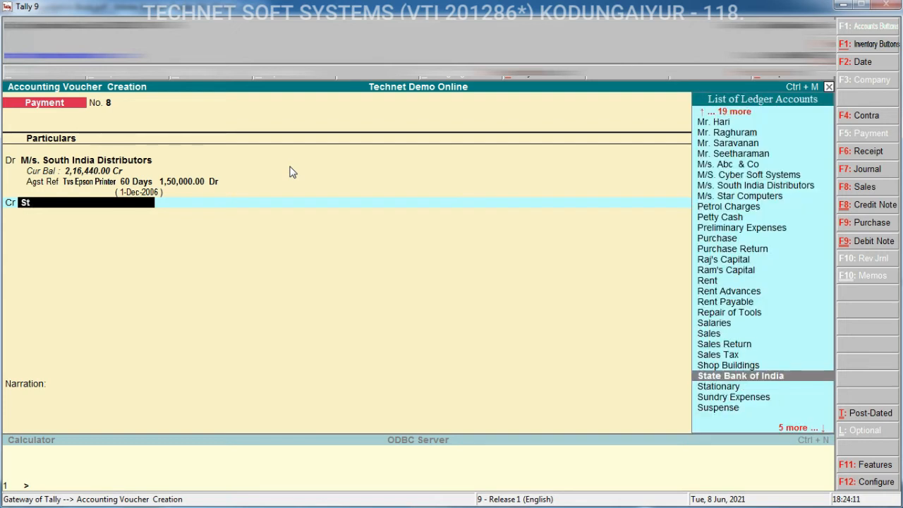
key(Return)
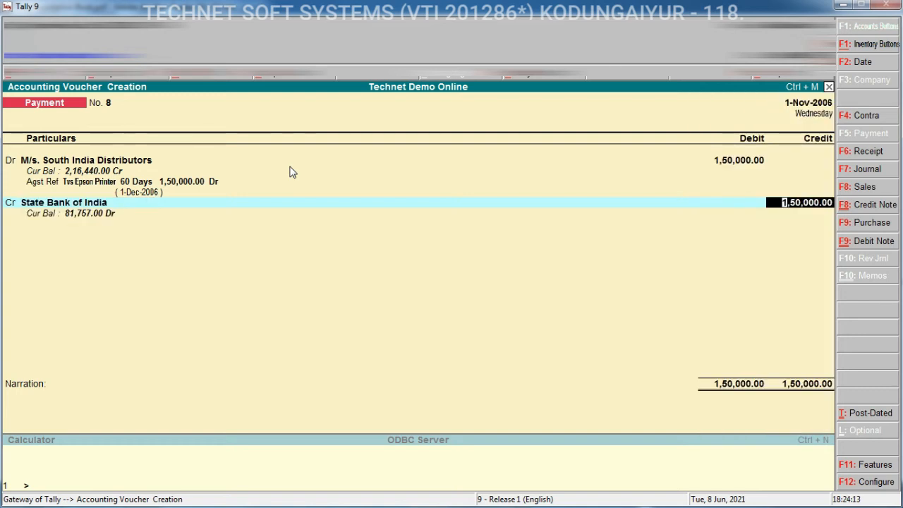
key(Return)
key(ctrl+a)
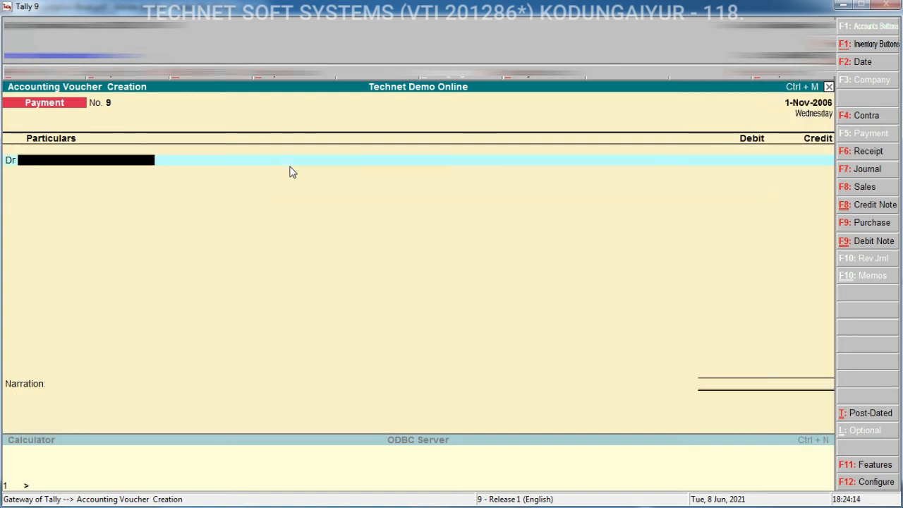
key(Escape)
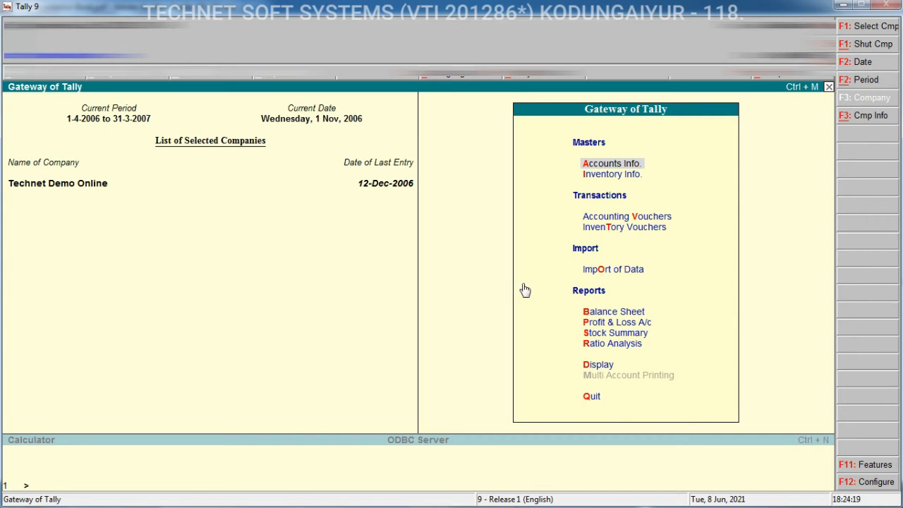
Open the Bills Payable outstandings report again to check the pending bills
key(d)
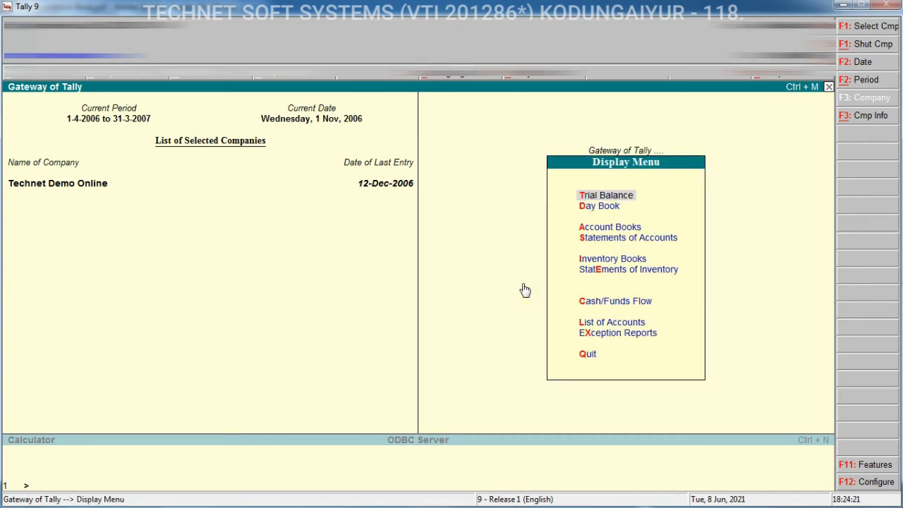
key(s)
key(o)
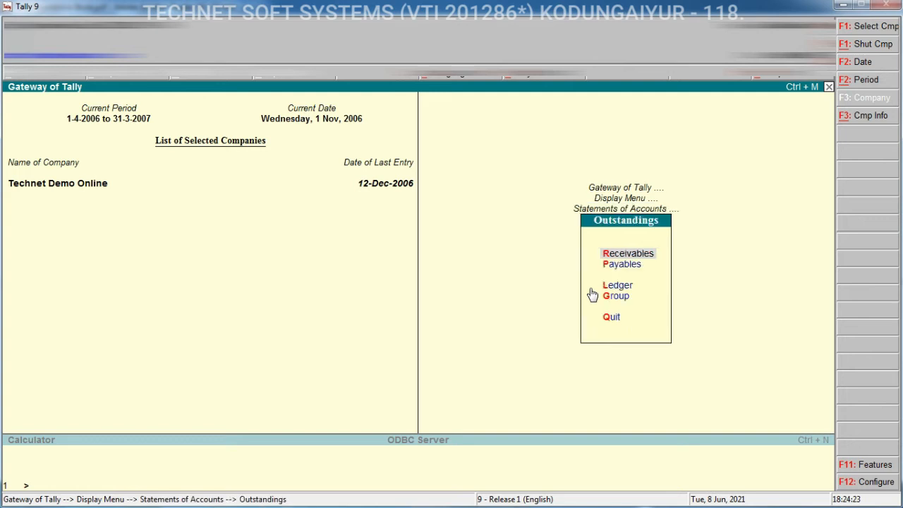
key(Down)
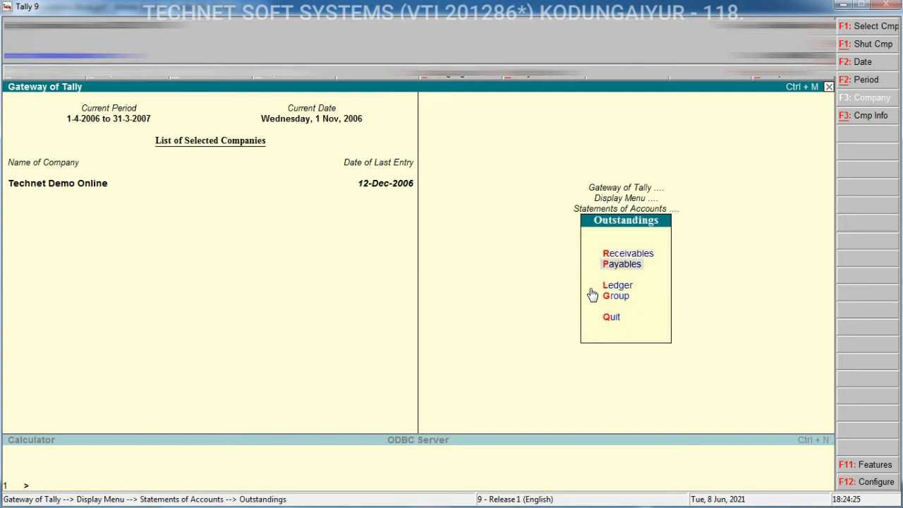
key(Return)
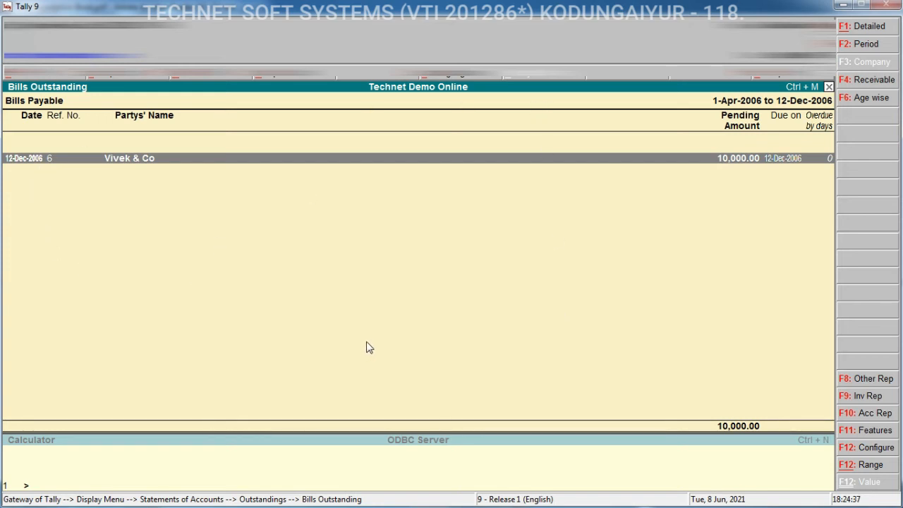
key(Escape)
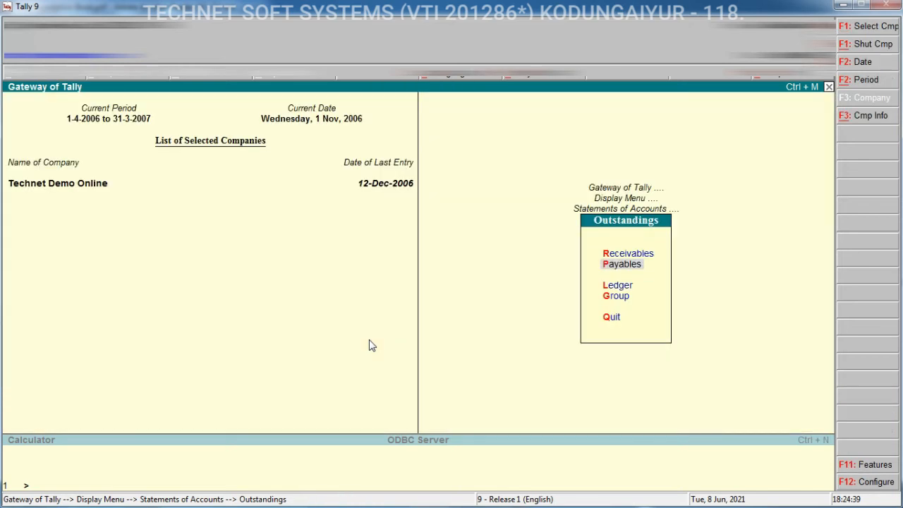
Check the Bills Receivable outstandings report and back out to Gateway of Tally
click(632, 271)
key(Escape)
click(623, 255)
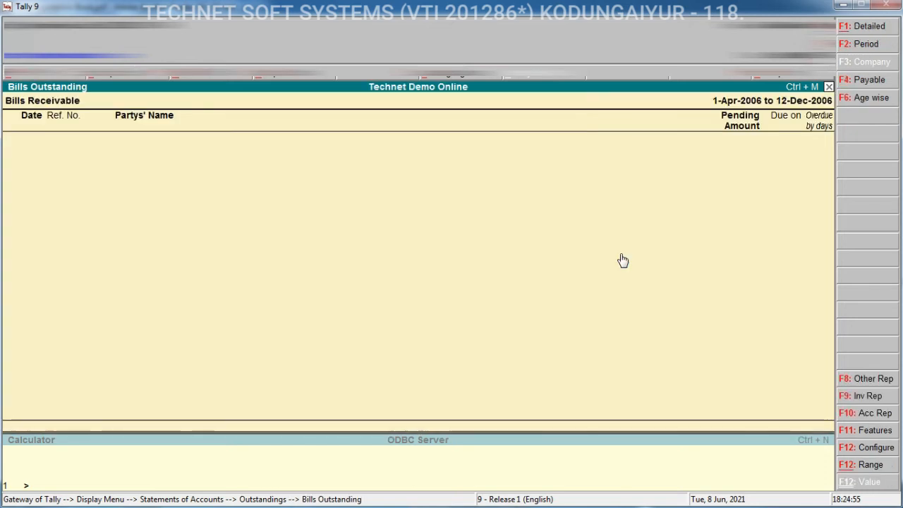
key(Escape)
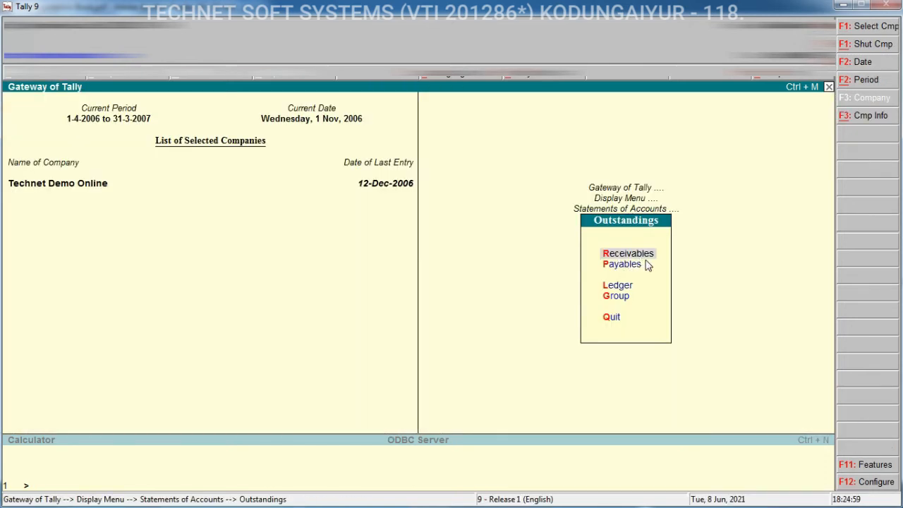
key(Escape)
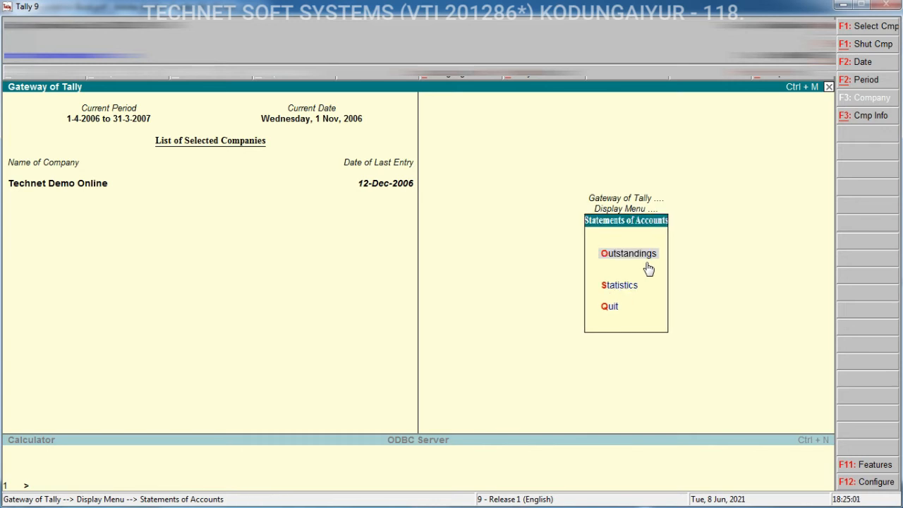
key(Escape)
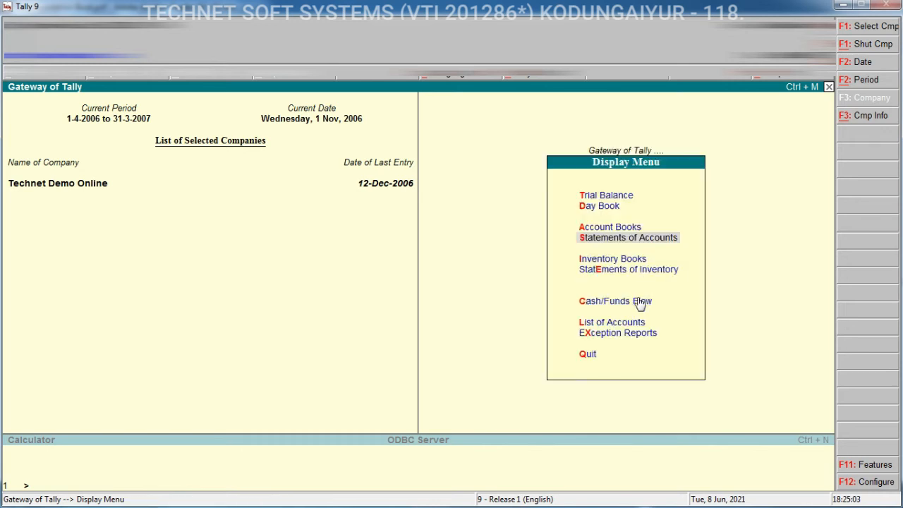
key(Escape)
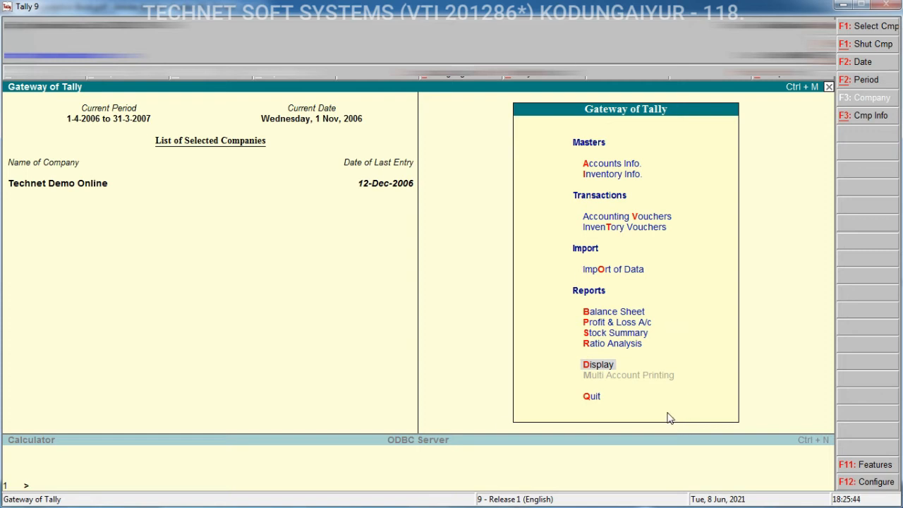
Open Accounting Vouchers, then switch to the Tally Foundation Book PDF
key(v)
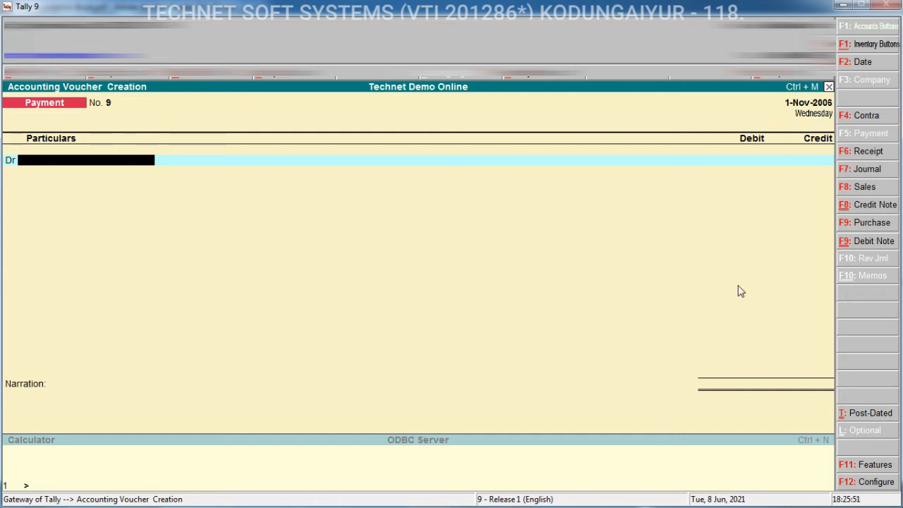
click(843, 4)
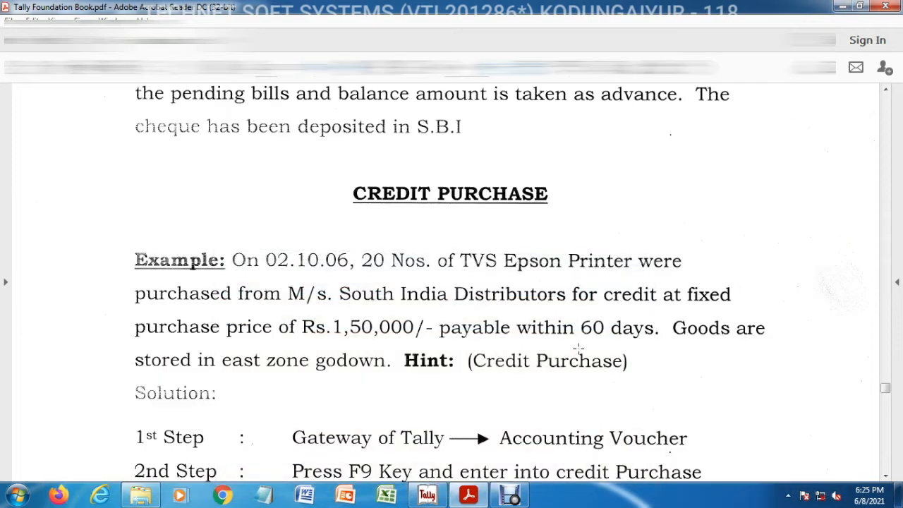
Read the D-Link Switch credit purchase example and its hint in the Tally Foundation Book
click(886, 475)
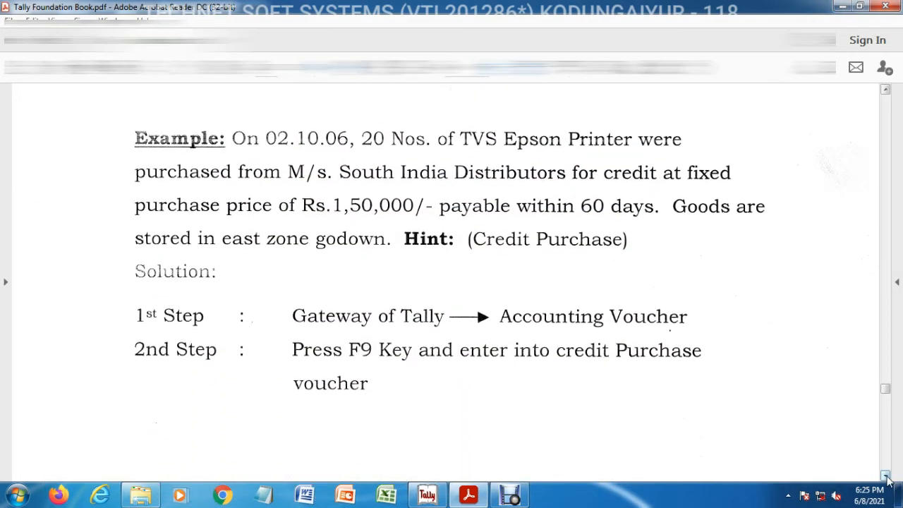
click(886, 478)
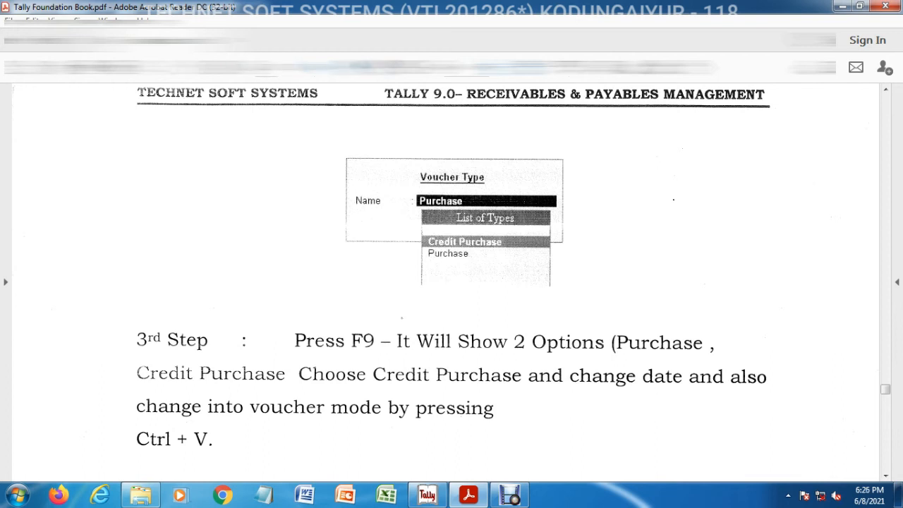
scroll(422, 142, down, 3)
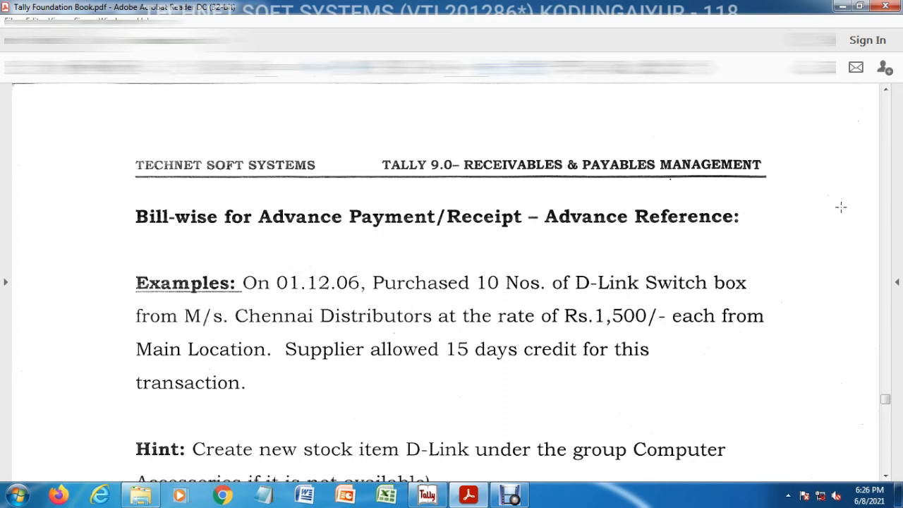
click(886, 90)
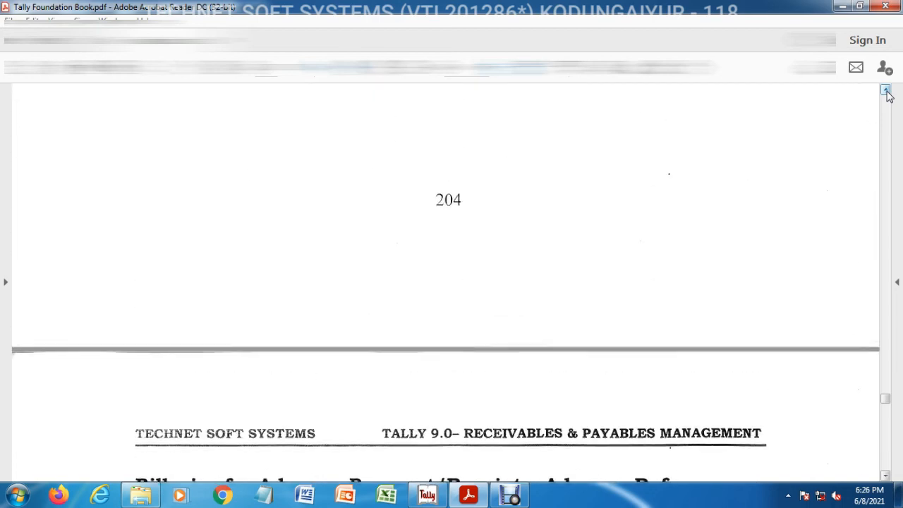
click(886, 91)
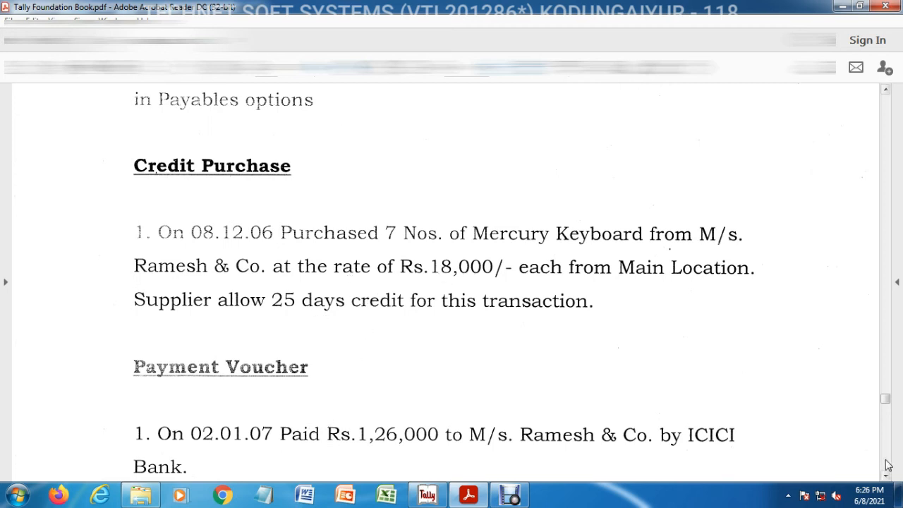
scroll(887, 477, down, 10)
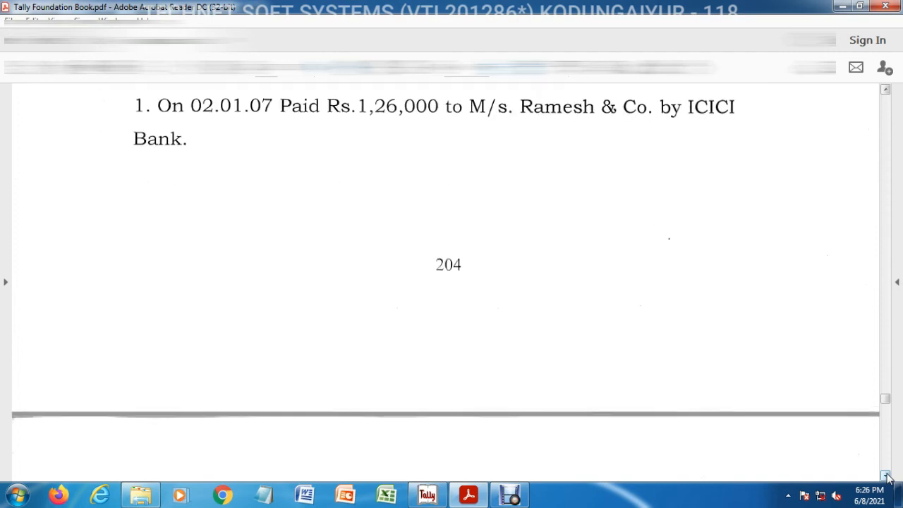
scroll(888, 477, down, 2)
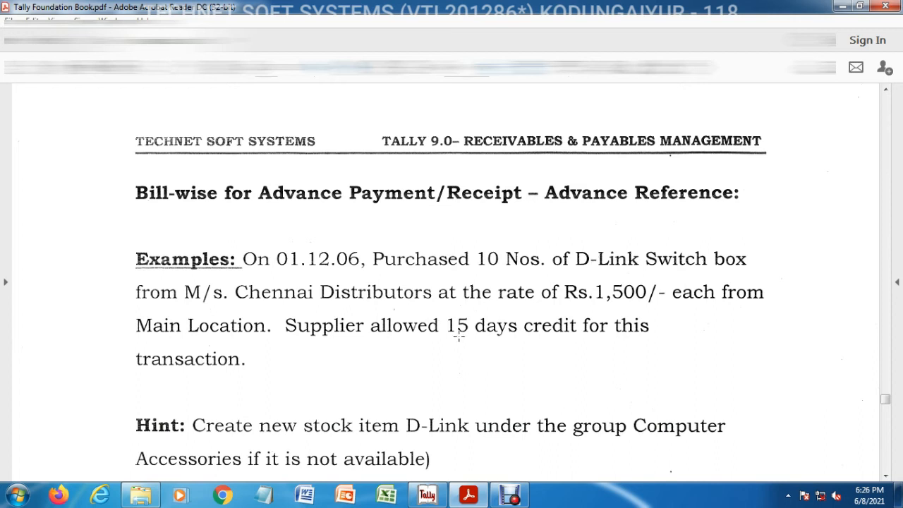
click(886, 476)
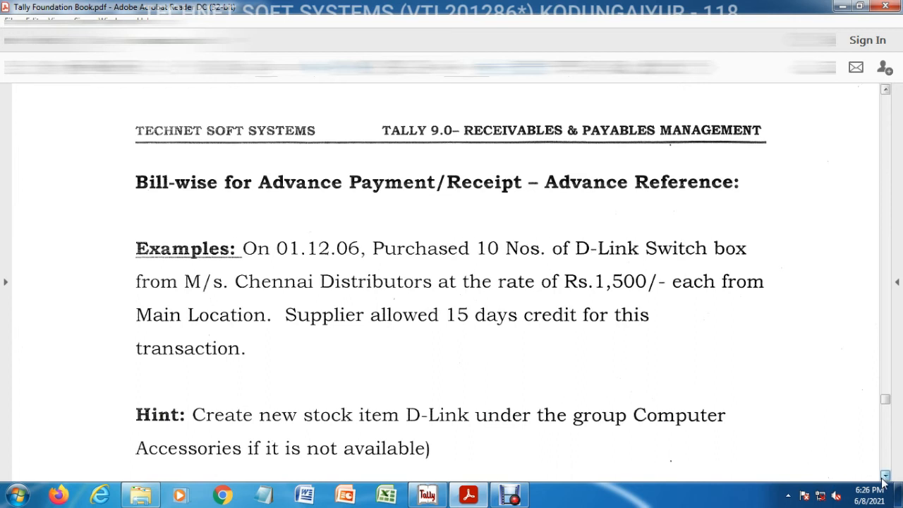
click(885, 477)
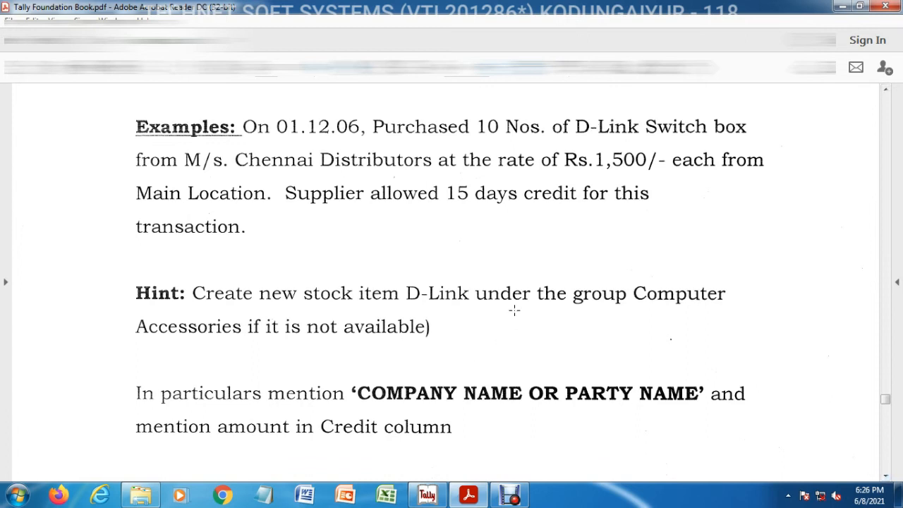
mouse_move(111, 270)
mouse_down()
mouse_move(145, 337)
mouse_move(308, 353)
mouse_move(748, 357)
mouse_up()
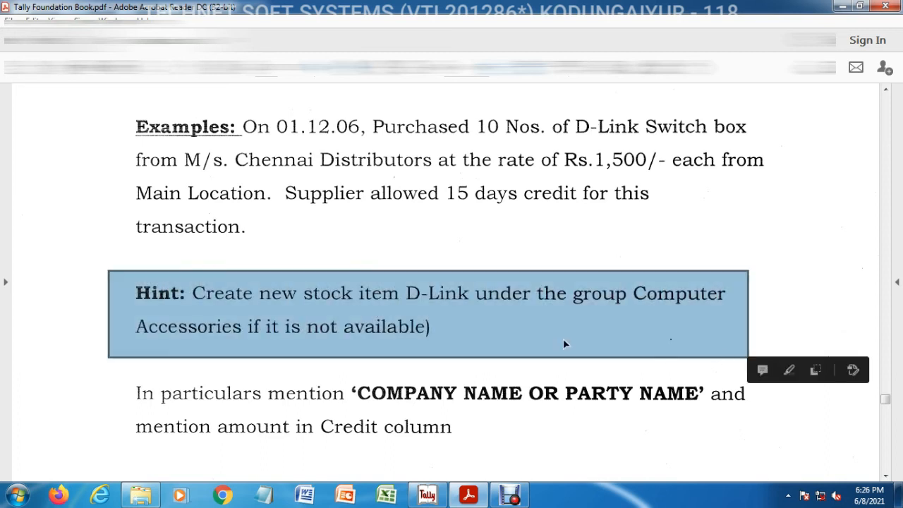
click(437, 308)
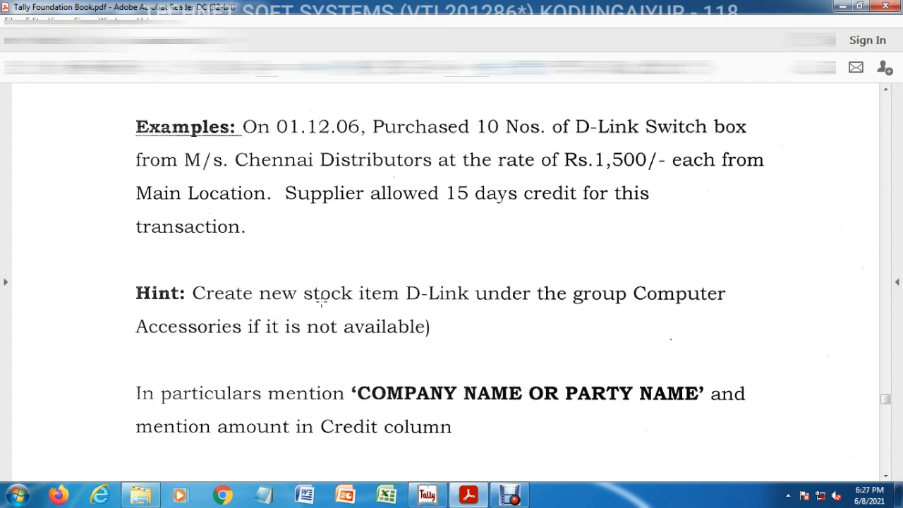
Return to Tally and change the voucher type to Credit Purchase
click(427, 495)
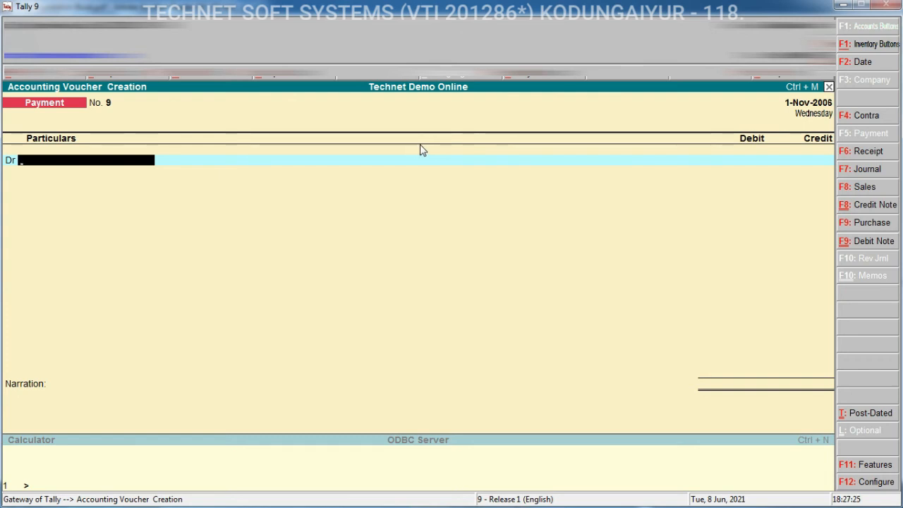
click(862, 223)
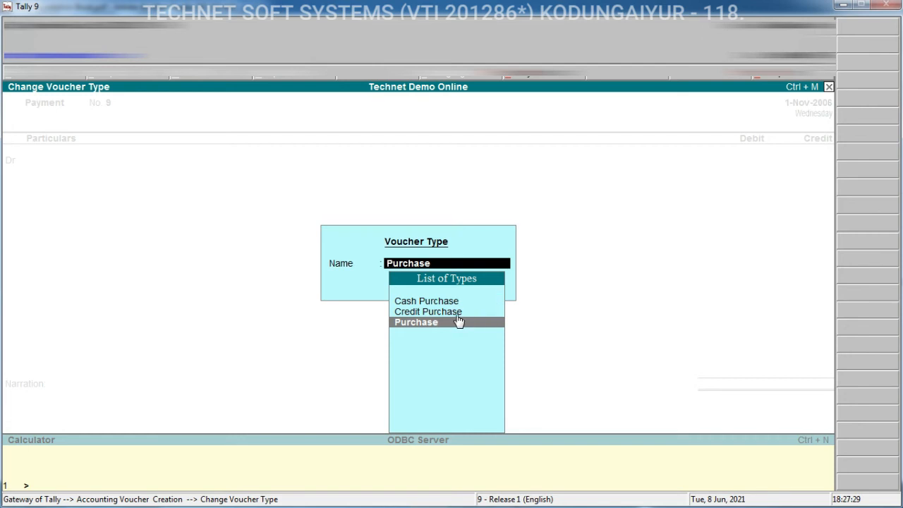
click(432, 312)
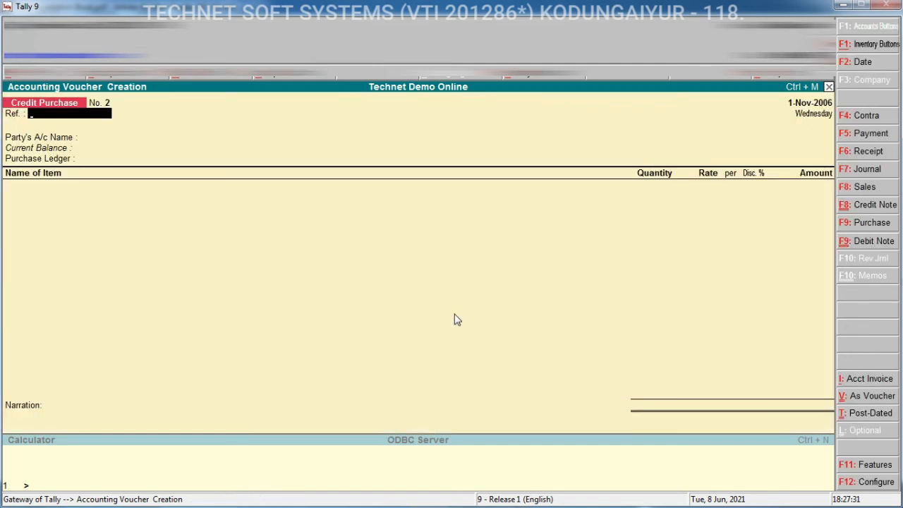
Set the voucher date to 1-Dec-2006 and switch the entry to voucher mode
key(F2)
text(1)
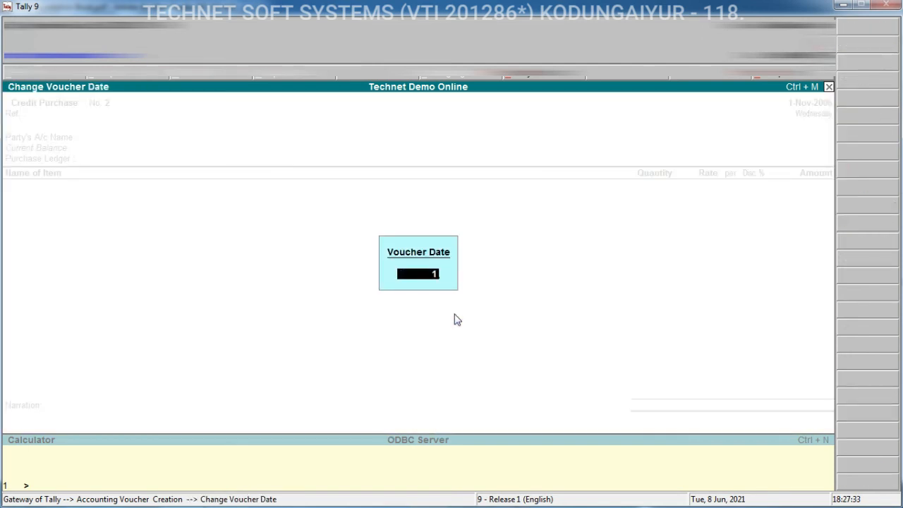
text(.12)
key(Return)
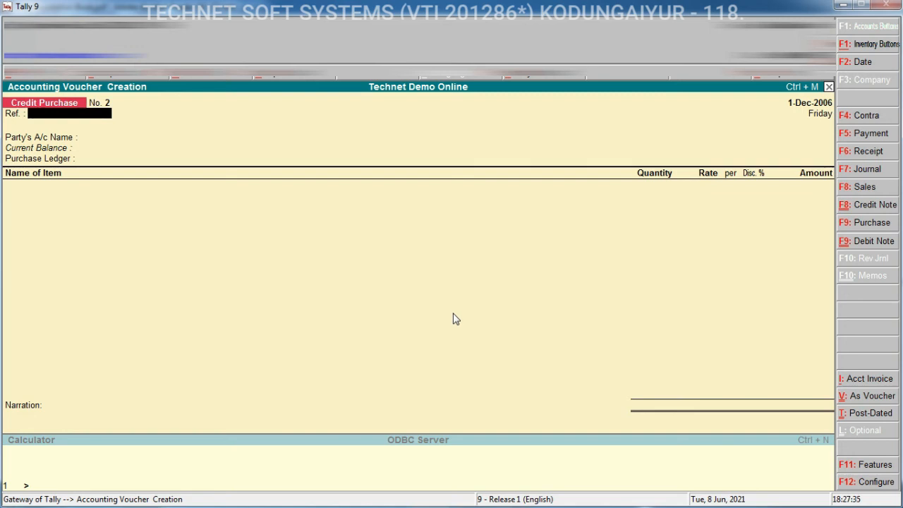
key(ctrl+v)
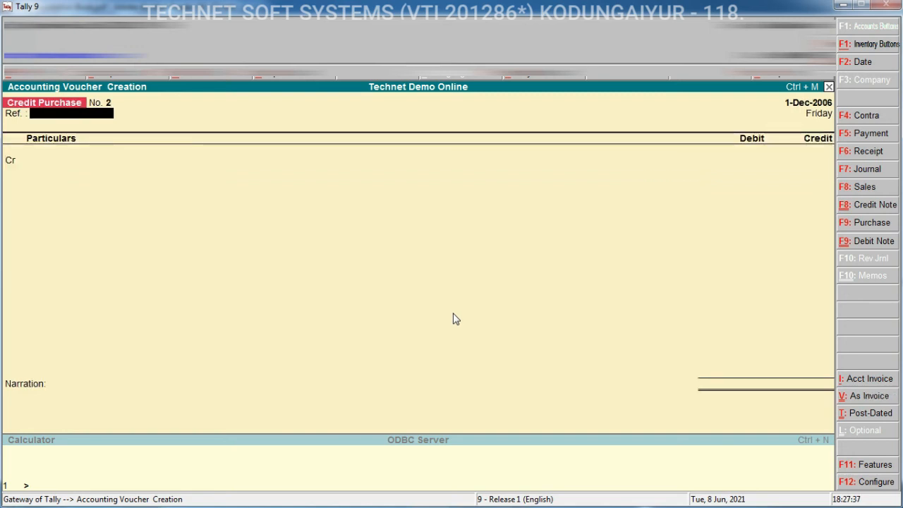
Create and credit a new ledger M/s. Chennai Distributors under Sundry Creditors with bill-by-bill balances maintained
key(Return)
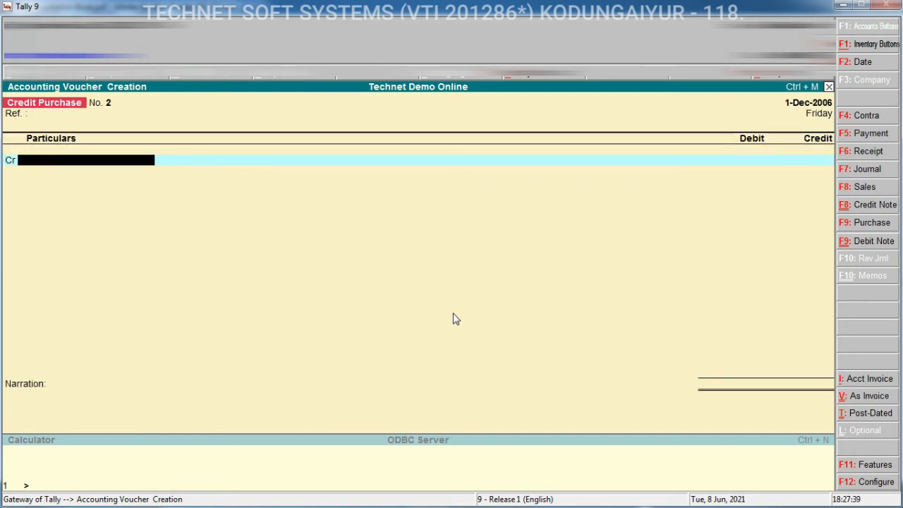
text(M/)
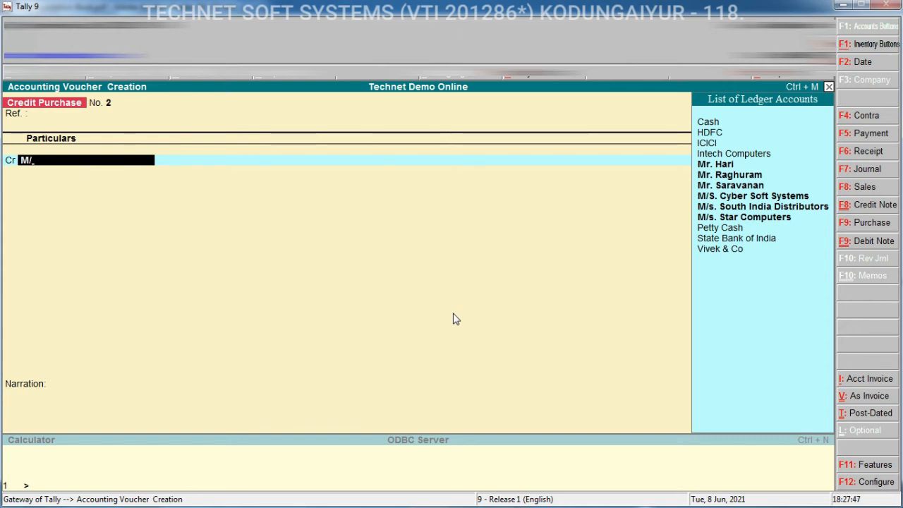
key(alt+c)
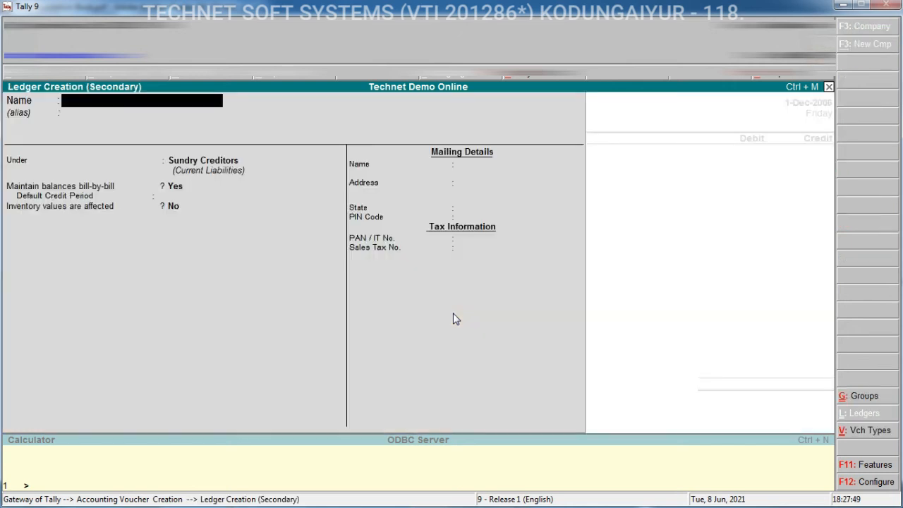
text(M/s. Chenniai Dis)
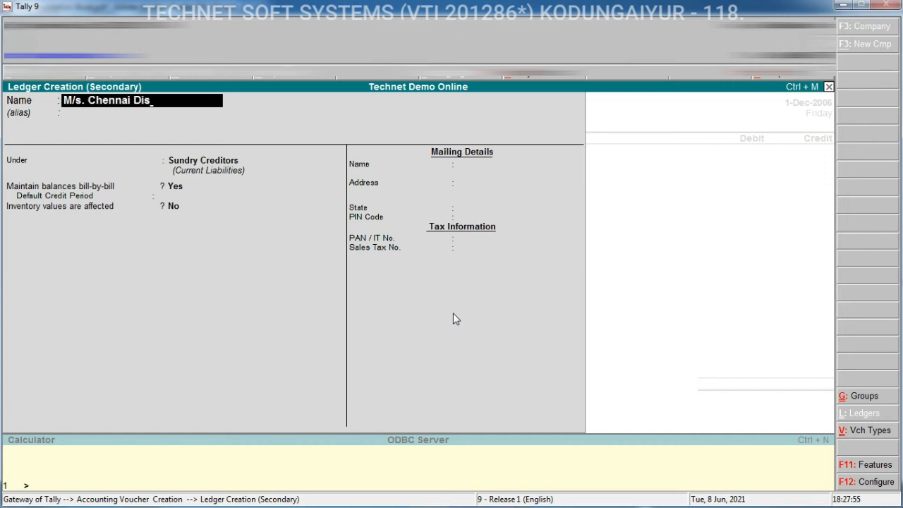
text(tributors)
key(Return)
key(Return)
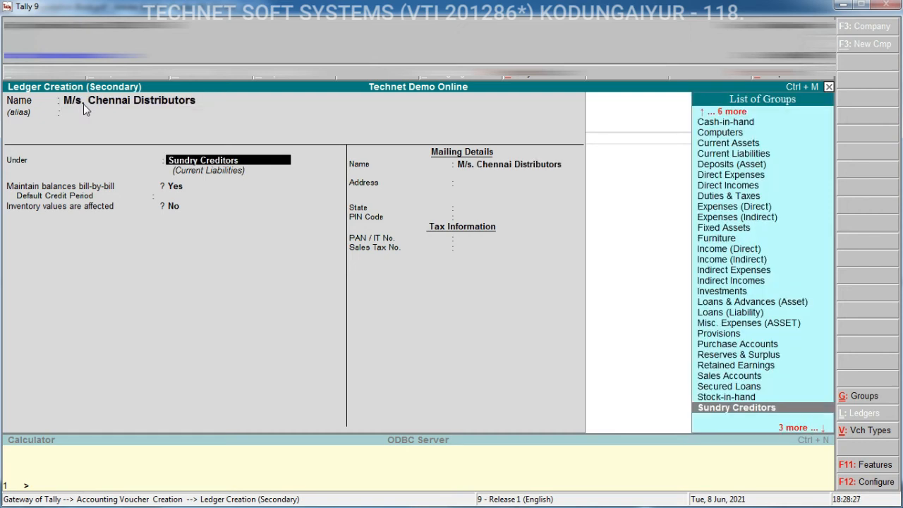
key(Return)
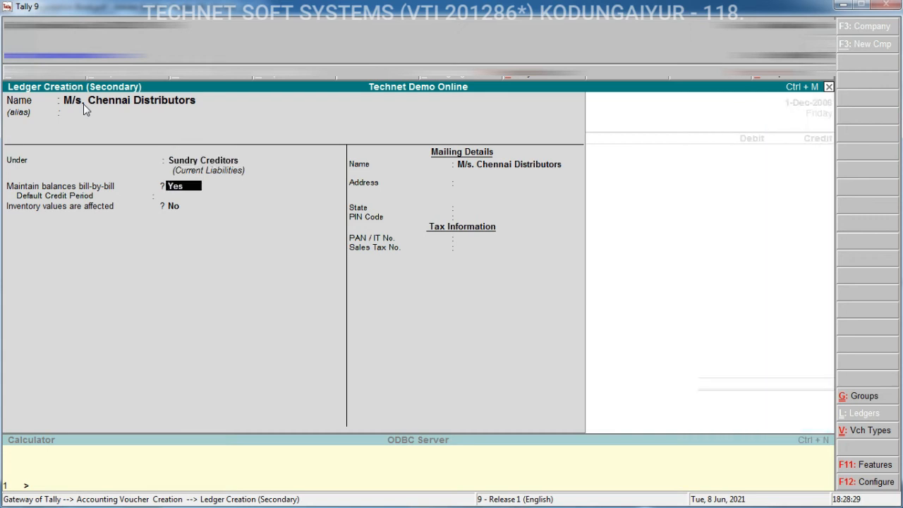
key(Return)
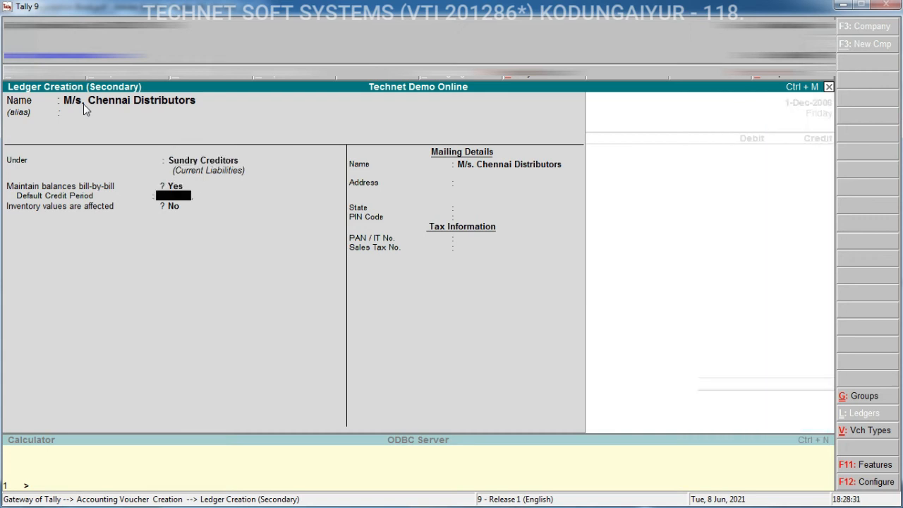
key(ctrl+a)
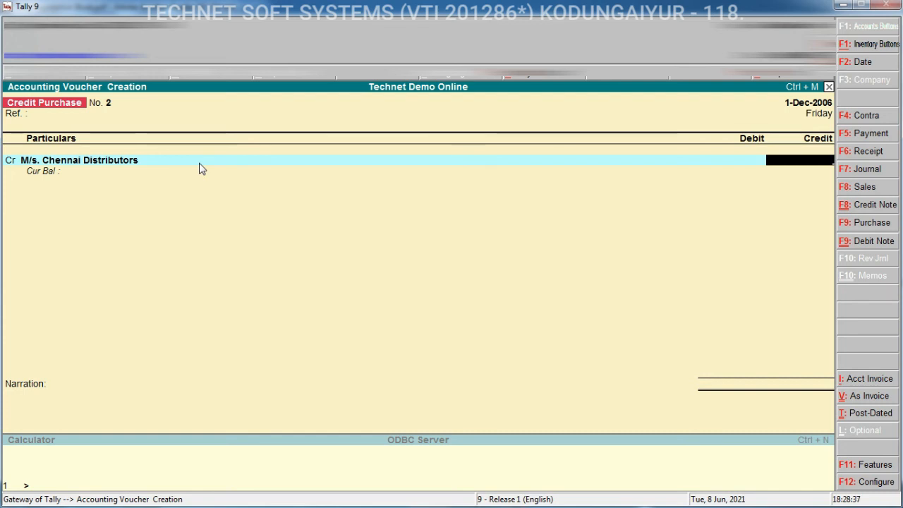
Enter a 15000 credit and add a New Ref bill named D Link Switch with 15 days credit
text(15000)
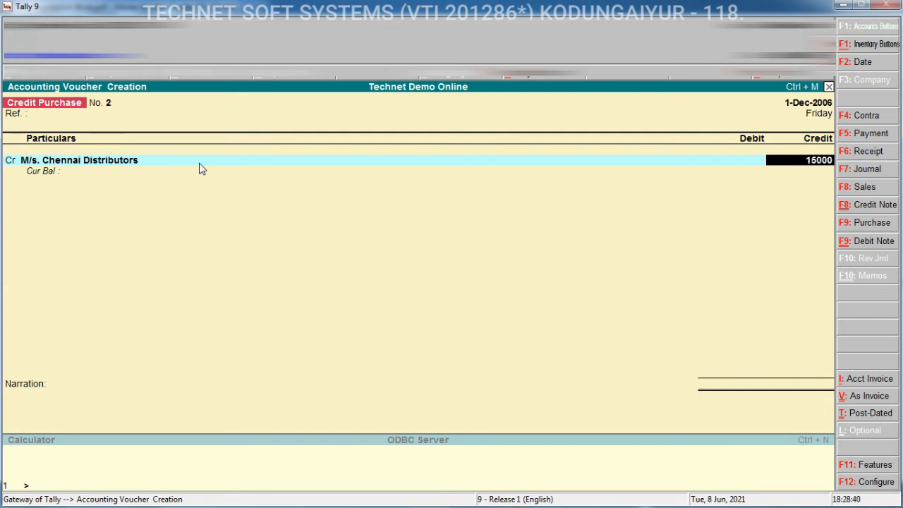
key(Return)
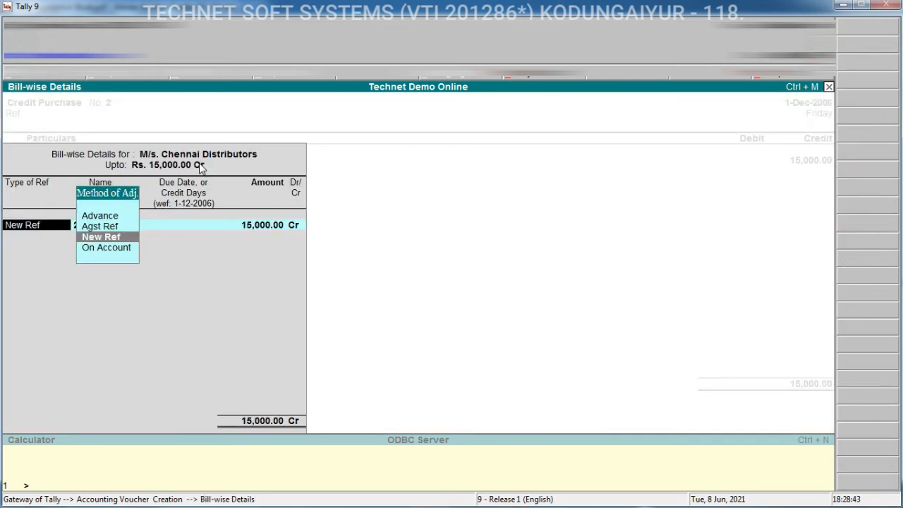
key(Return)
text(D)
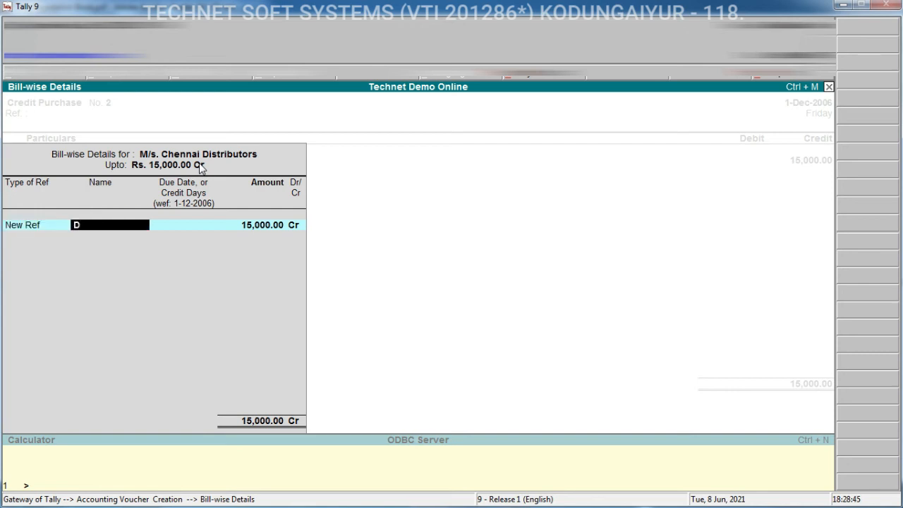
text( Link Switch)
key(Return)
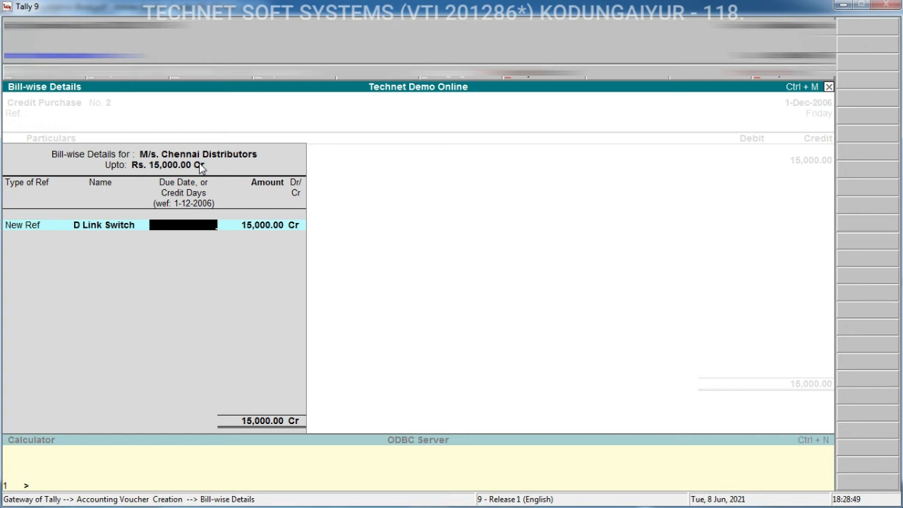
text(15)
key(Return)
key(Return)
key(Return)
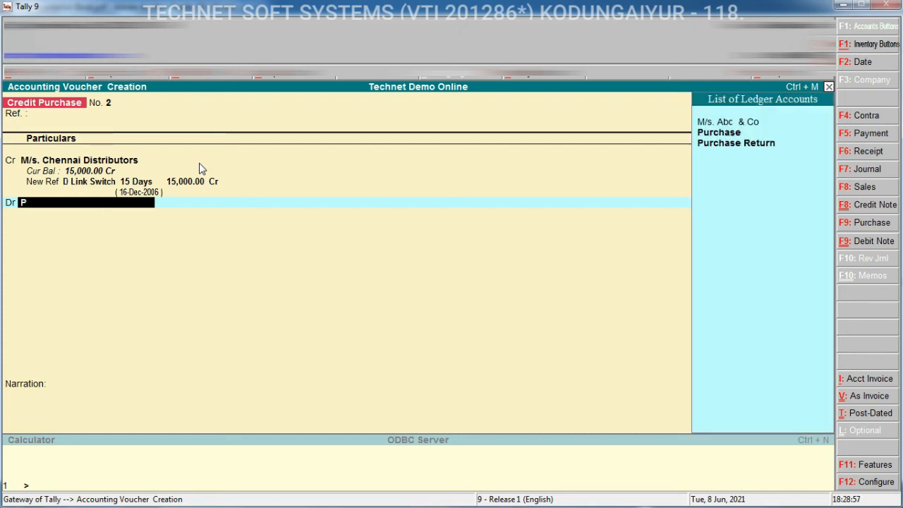
Debit the Purchase ledger to open its inventory allocations
key(Down)
key(Return)
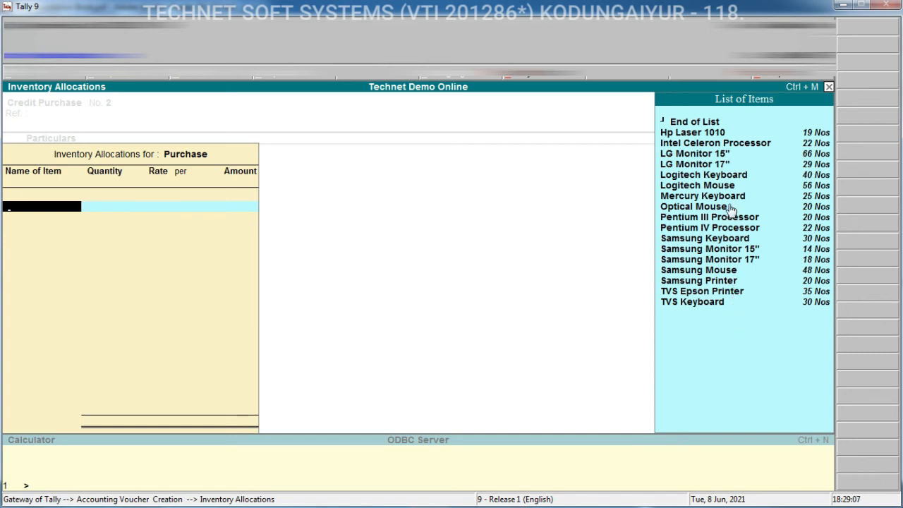
Create a new stock item D-Link Switch under Computer Accessories with Nos as its unit
key(alt+c)
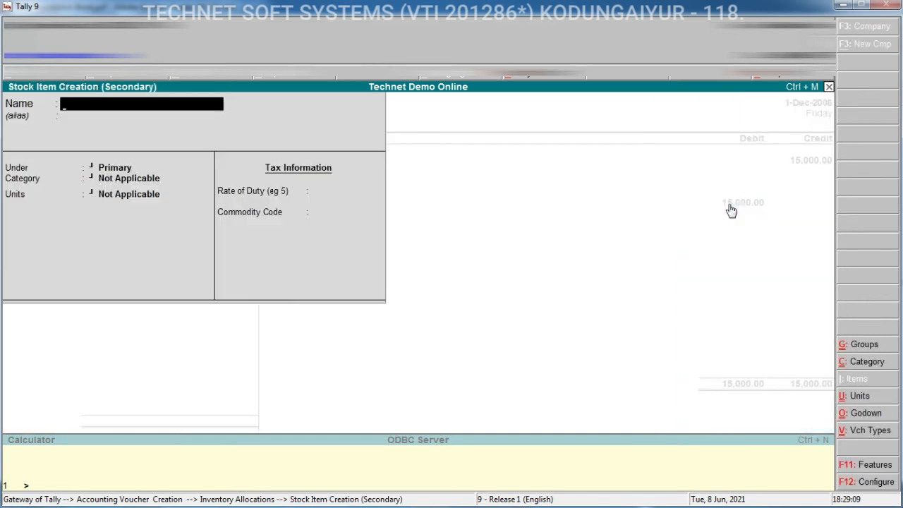
text(D-Link)
text(Switch)
key(Return)
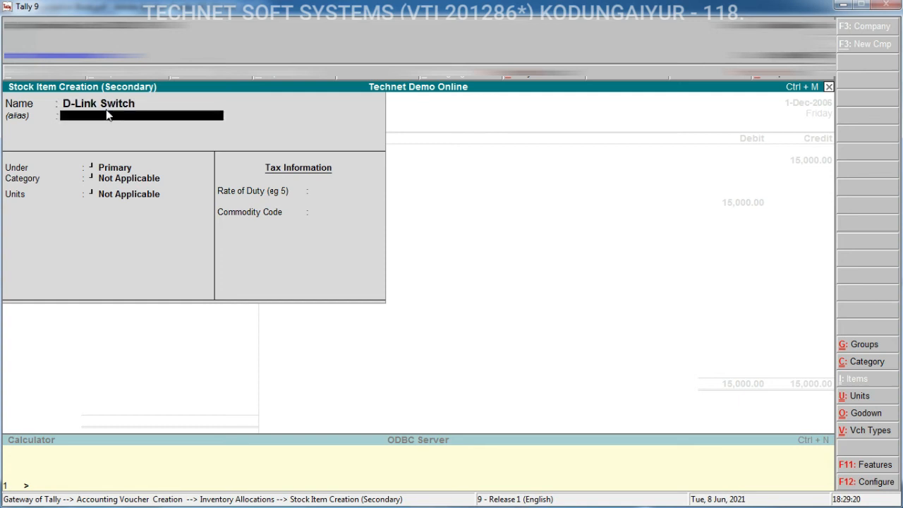
key(Return)
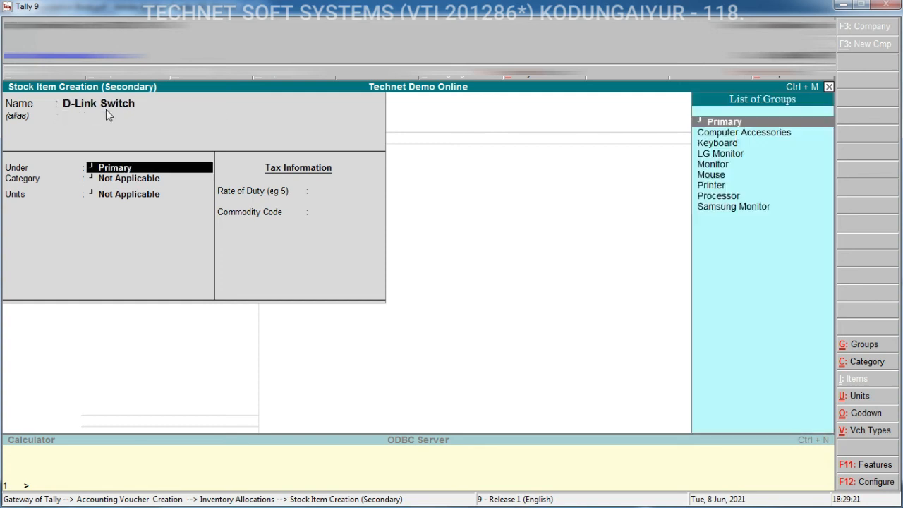
click(745, 136)
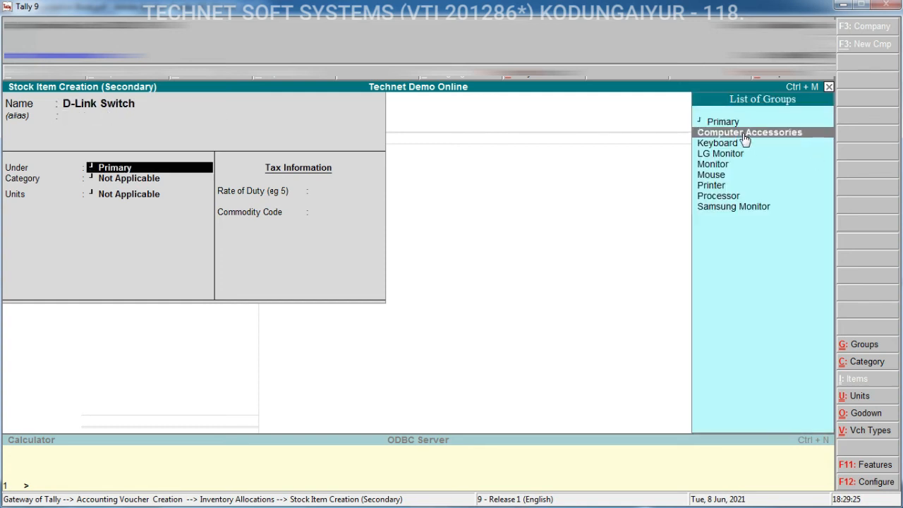
click(745, 137)
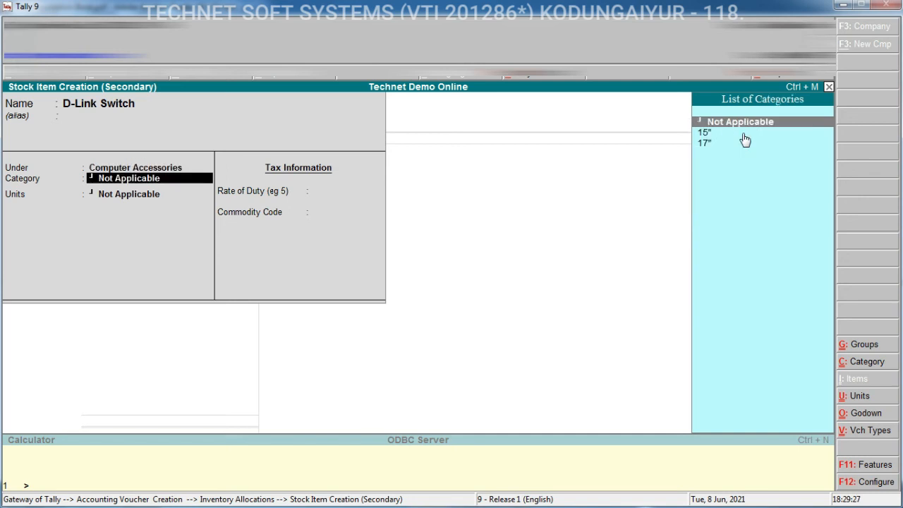
key(Return)
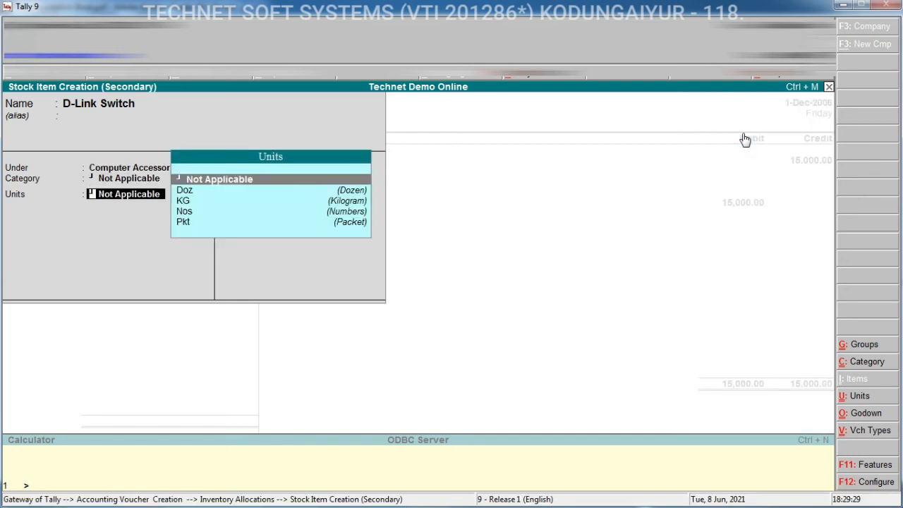
key(Down)
key(Down)
key(Down)
key(Return)
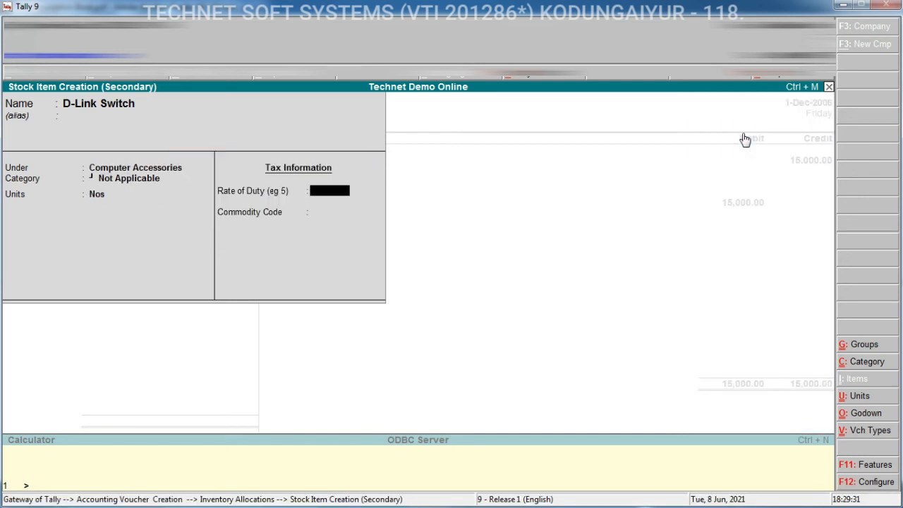
key(ctrl+a)
key(Return)
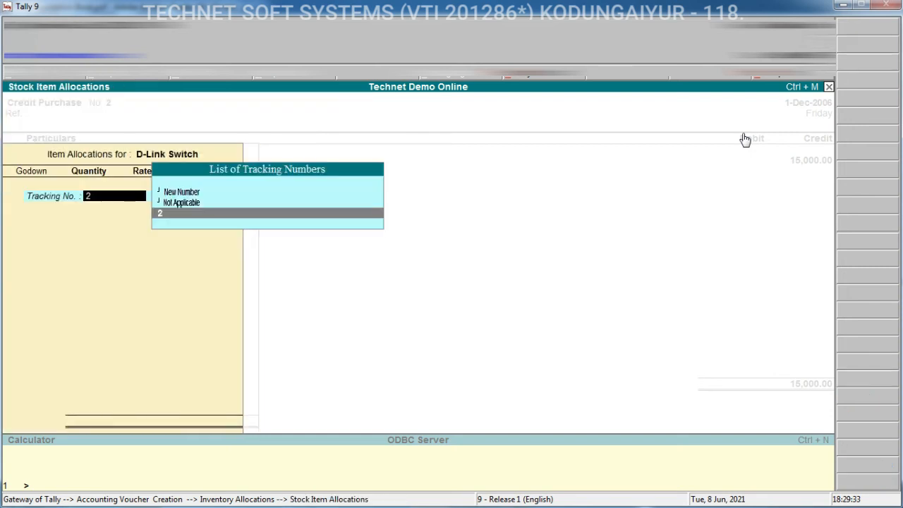
Allocate 10 Nos of D-Link Switch at 1500 each to Main Location with no tracking number
key(Up)
key(Return)
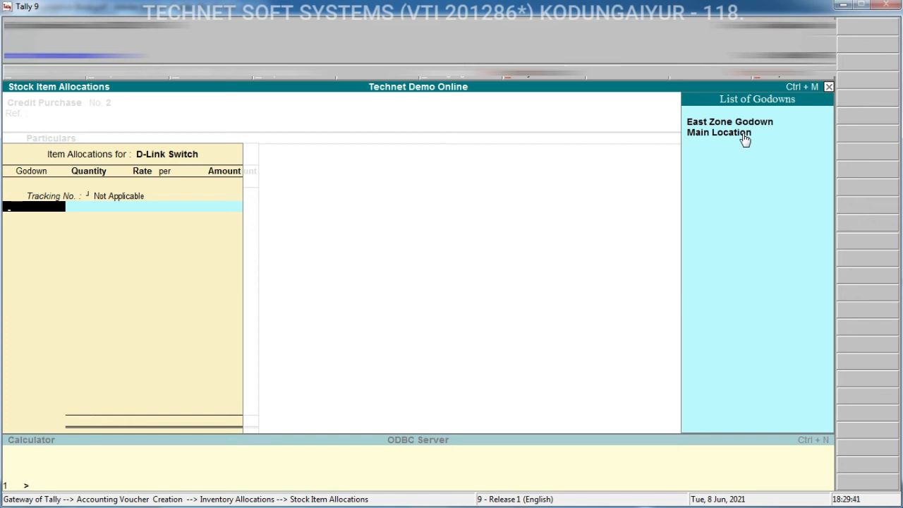
click(745, 134)
click(746, 134)
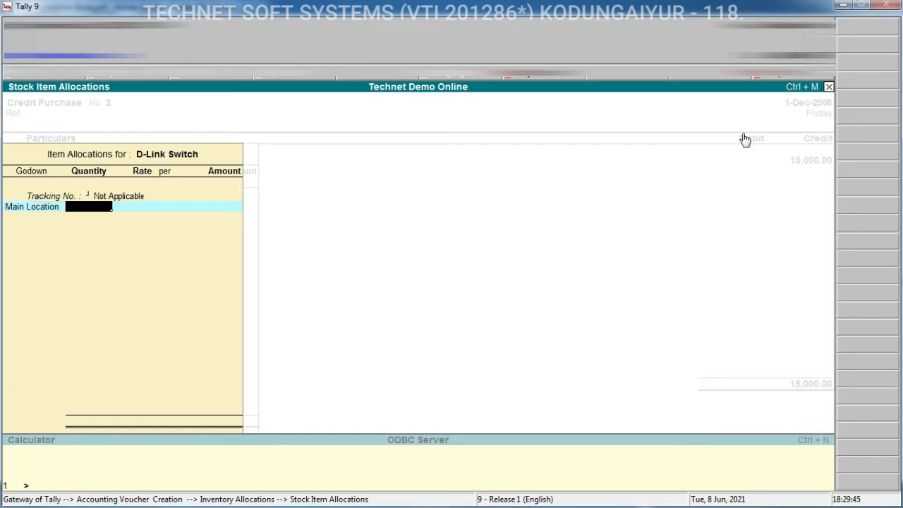
text(10)
key(Return)
text(1500)
key(Return)
Finish the inventory allocations and save the credit purchase voucher
key(Return)
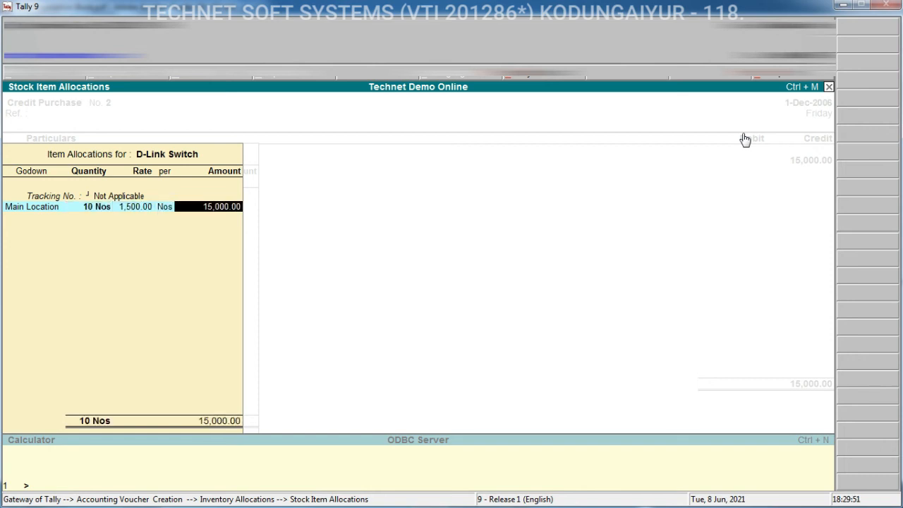
key(Return)
key(Return)
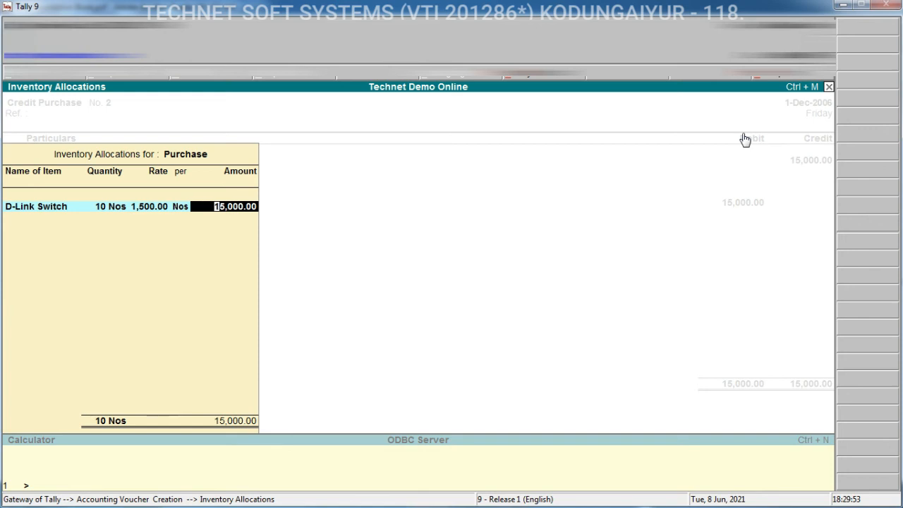
key(Return)
key(Return)
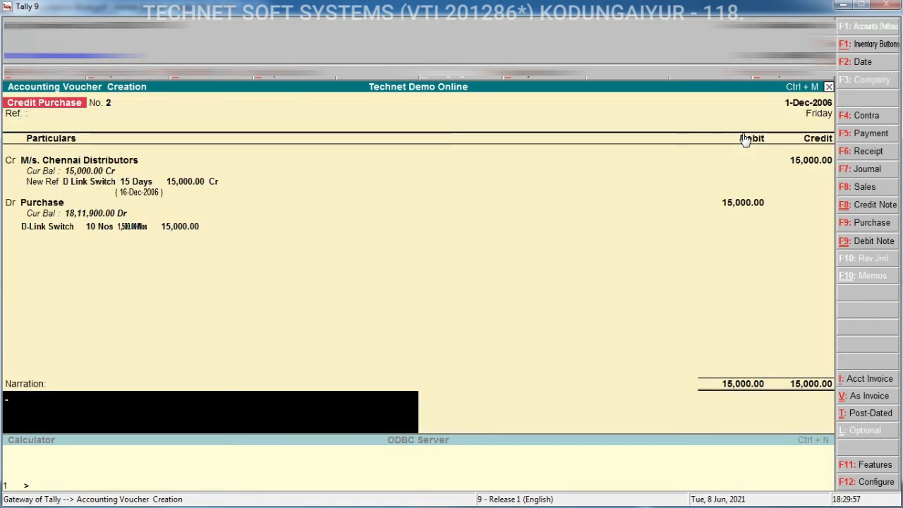
key(ctrl+a)
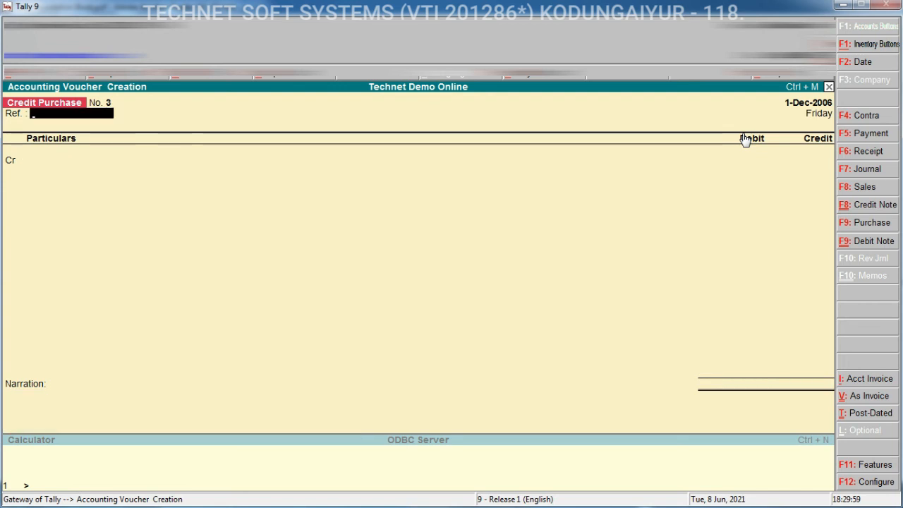
Open the Bills Payable outstandings report to review pending supplier bills, then return to the Gateway
key(Escape)
key(d)
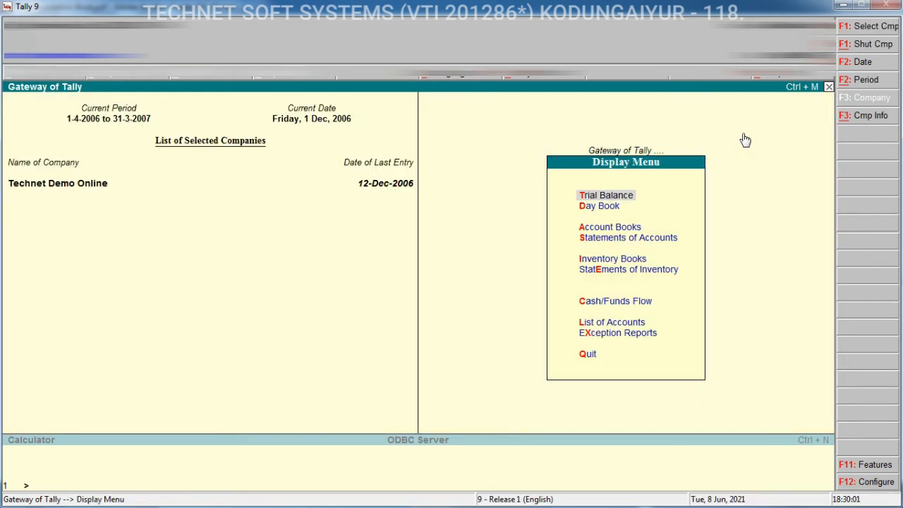
key(Down)
key(Down)
key(Down)
key(Return)
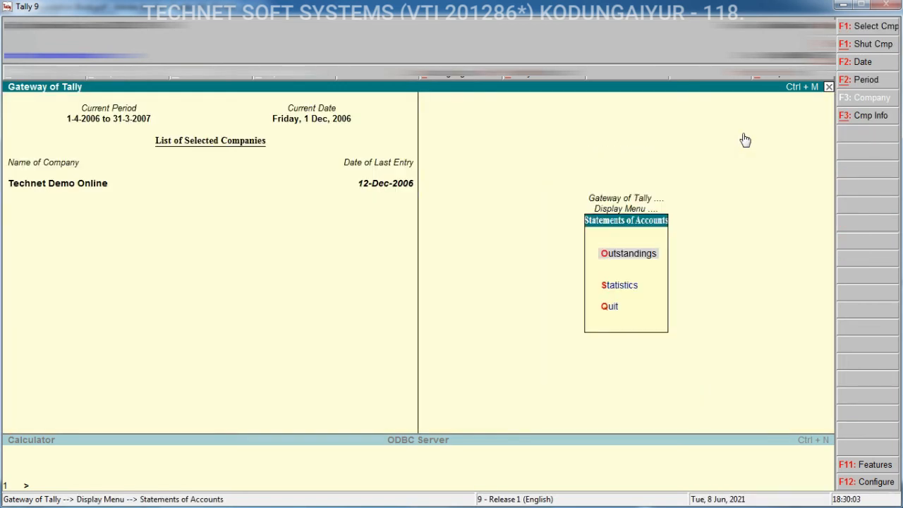
key(Return)
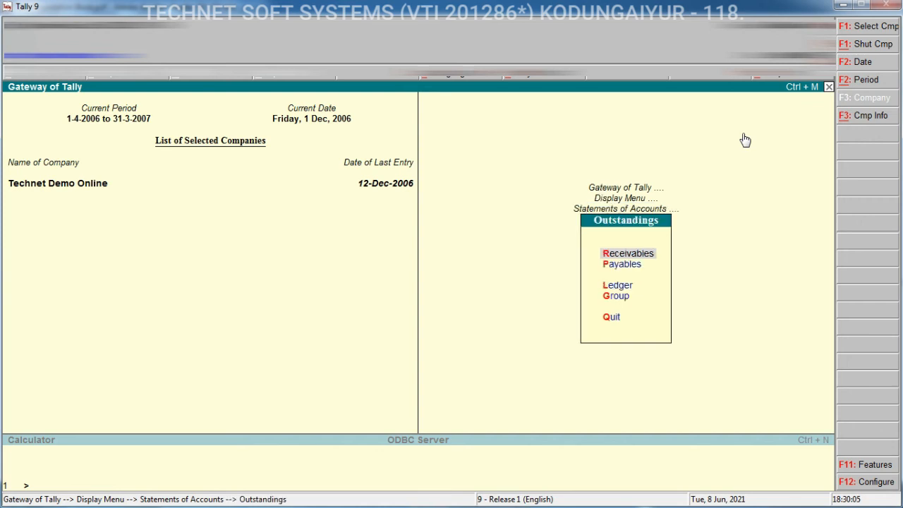
key(Down)
key(Return)
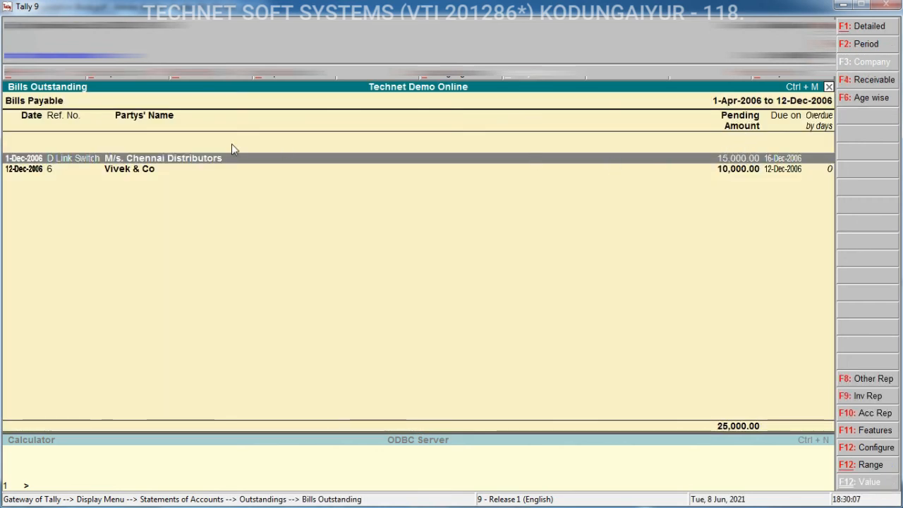
key(Escape)
key(Escape)
key(Escape)
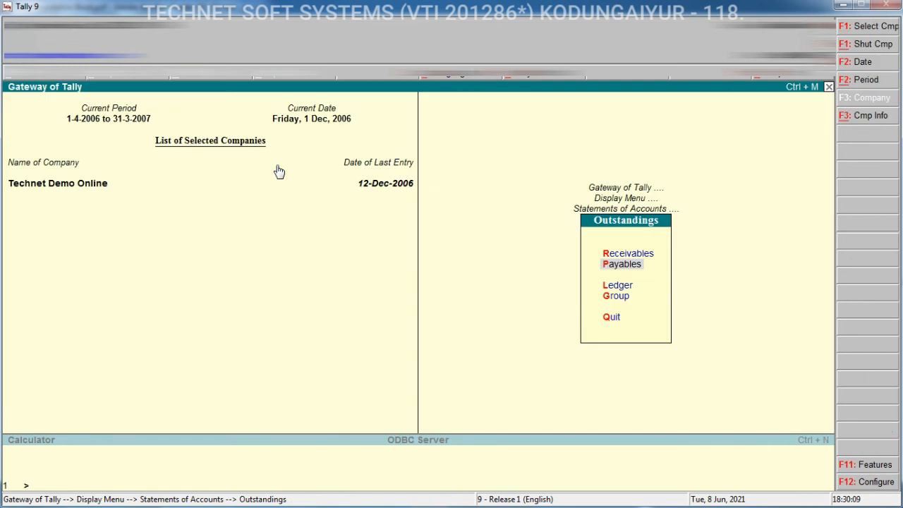
key(Escape)
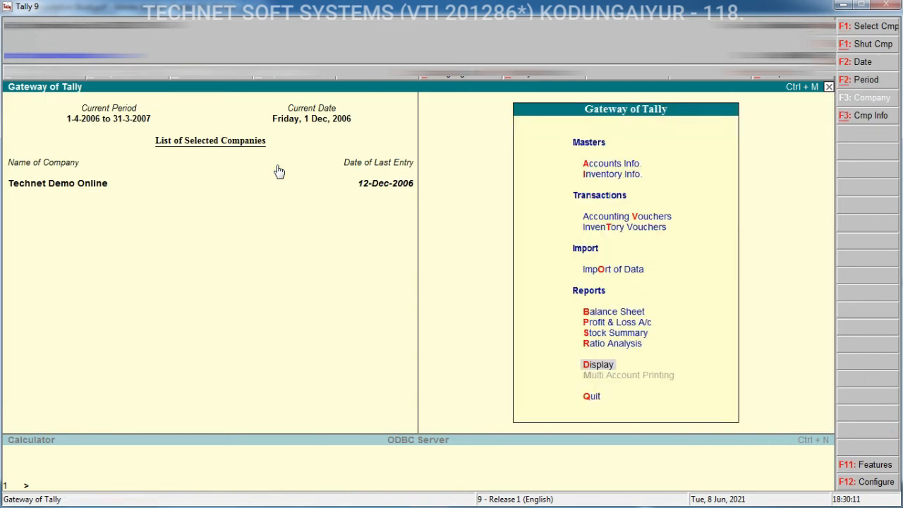
Open a Payment voucher and set its date to 16-12
key(v)
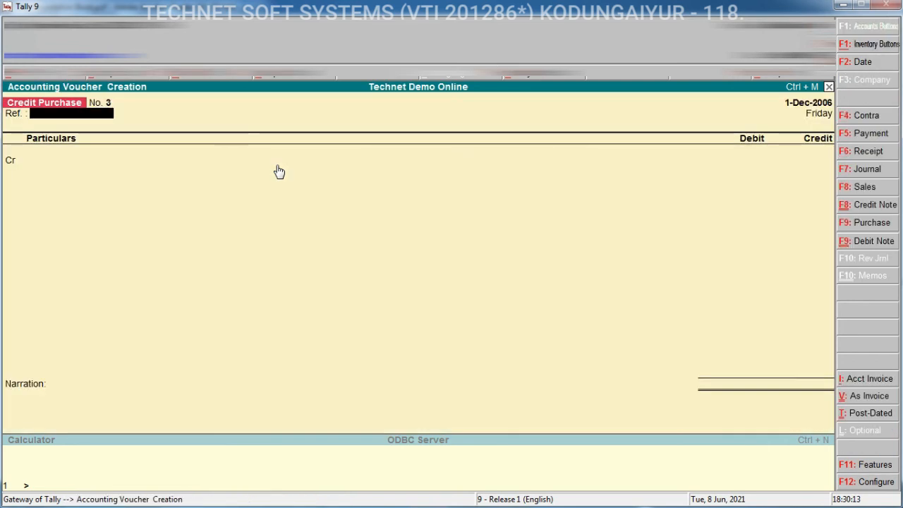
click(881, 139)
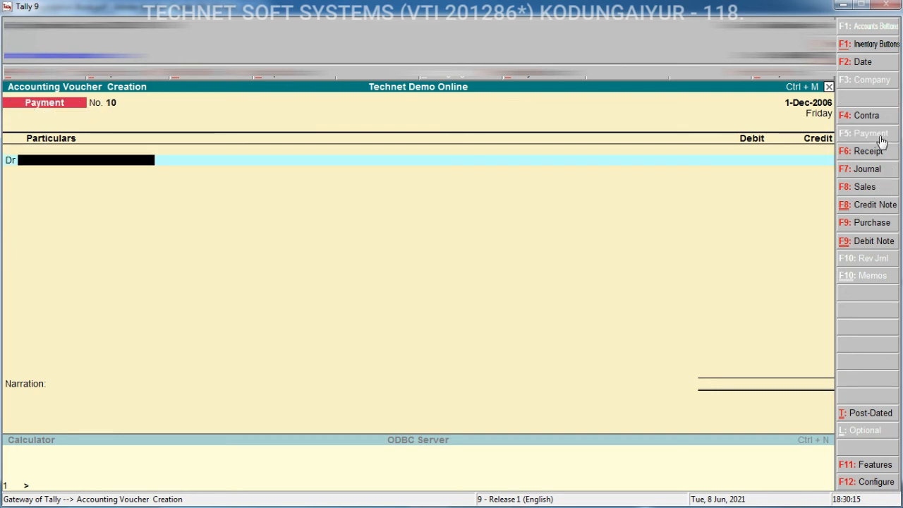
key(F2)
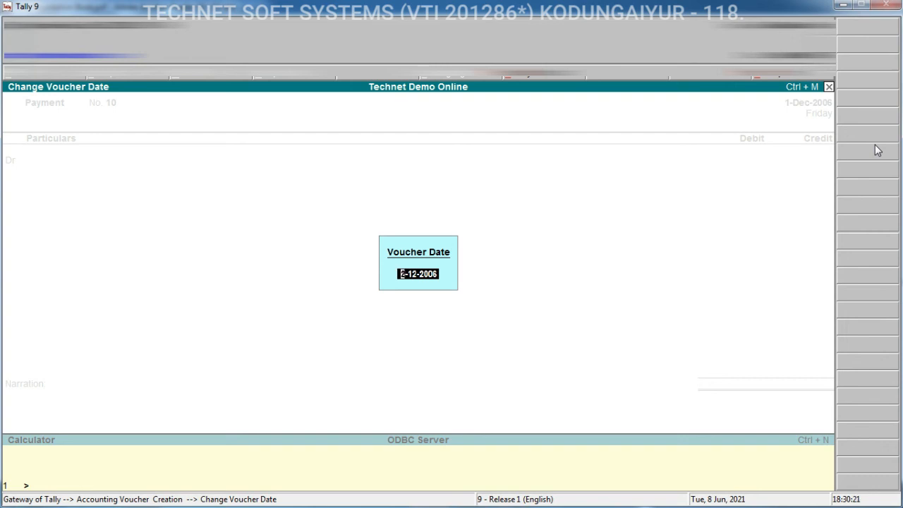
text(16-12)
key(Return)
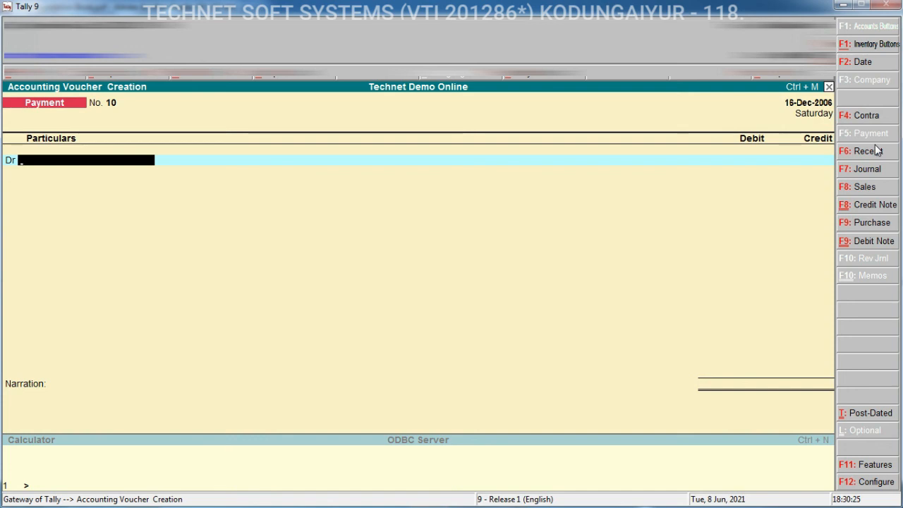
Debit M/s. Chennai Distributors with 25000 in the payment voucher
text(C)
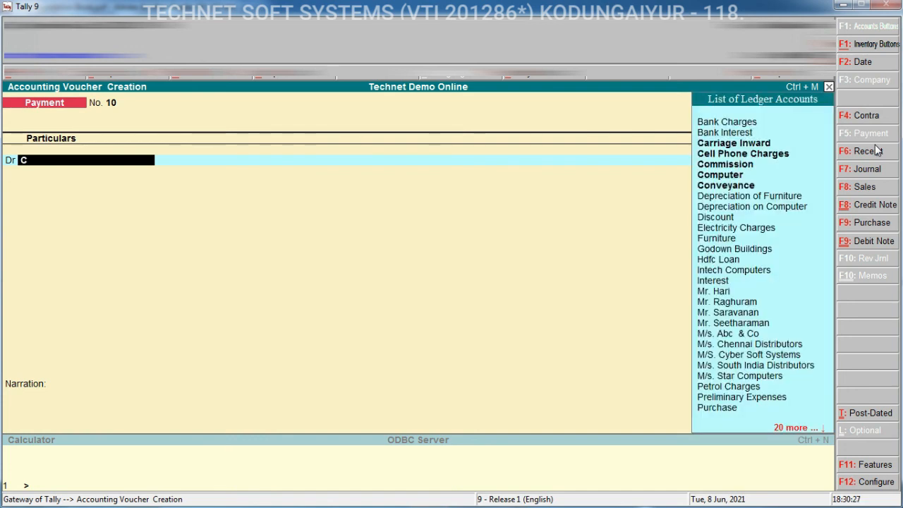
key(BackSpace)
text(M)
key(Down)
key(Up)
key(Up)
key(Up)
key(Return)
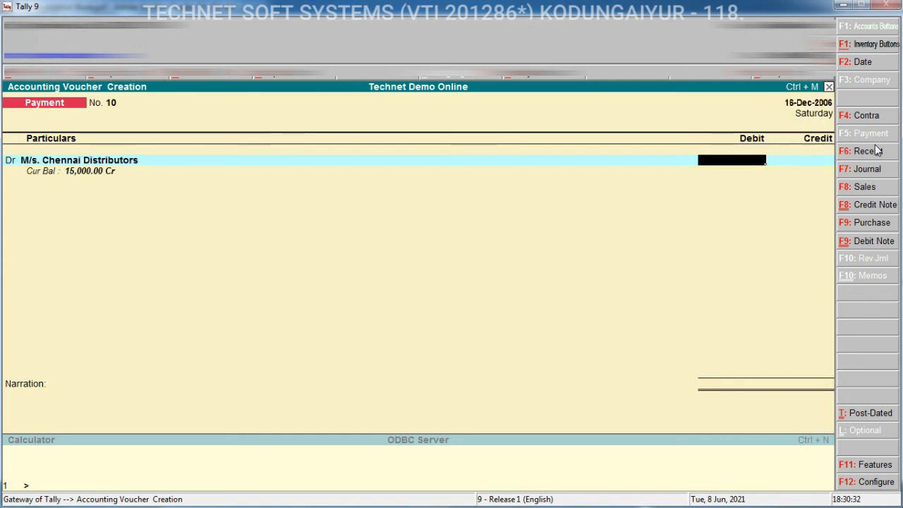
text(25000)
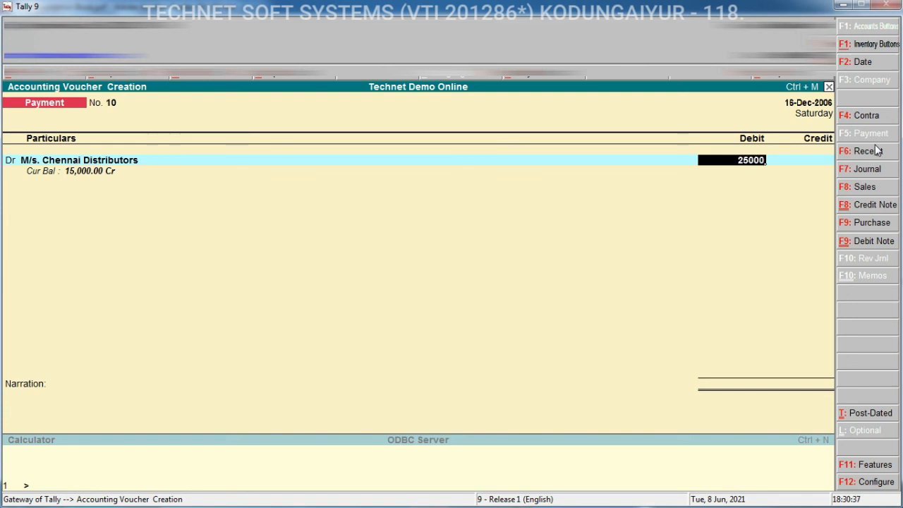
key(Return)
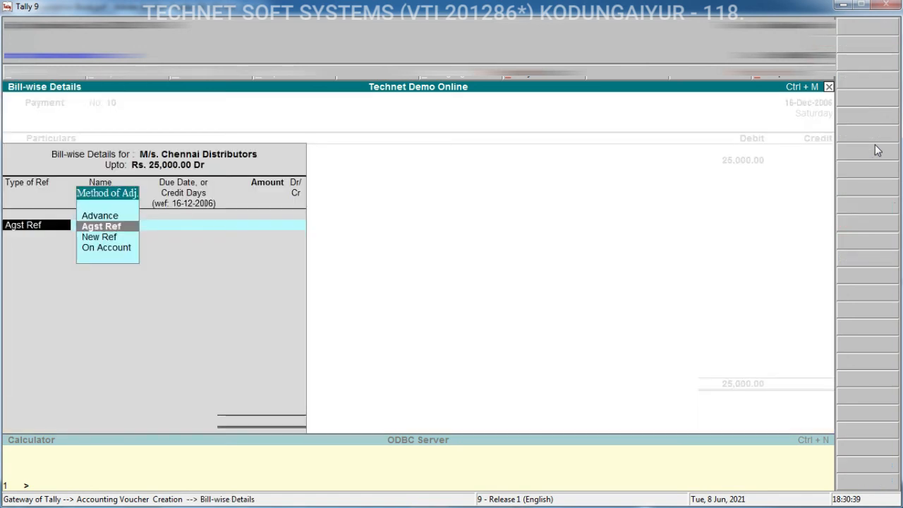
Adjust 15000 Dr against the pending D Link Switch bill reference
key(Return)
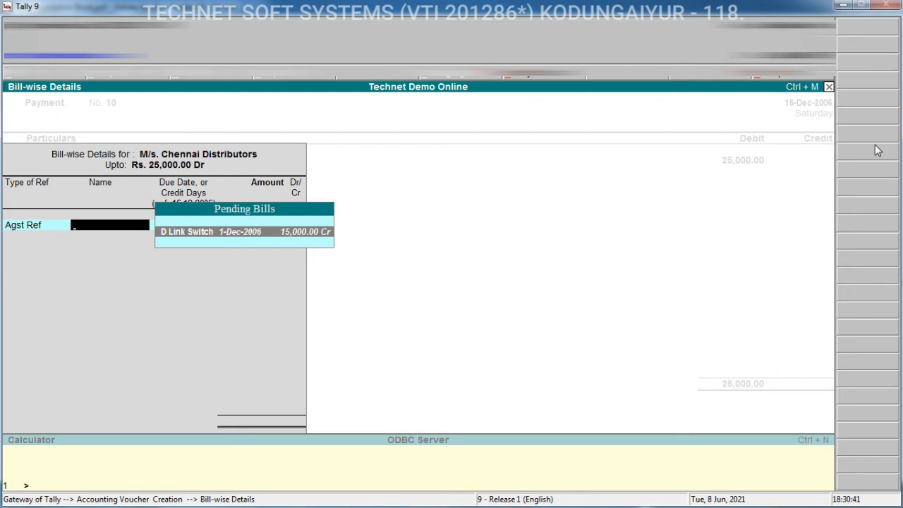
key(Return)
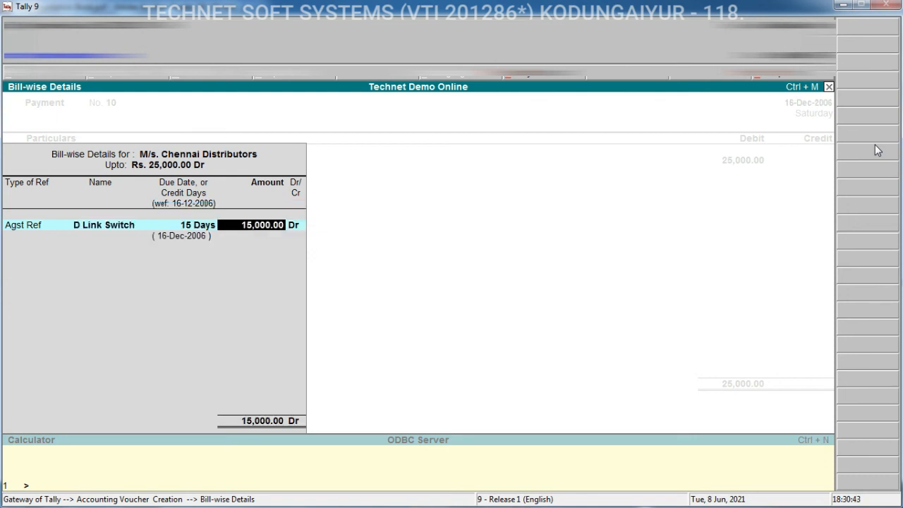
key(Return)
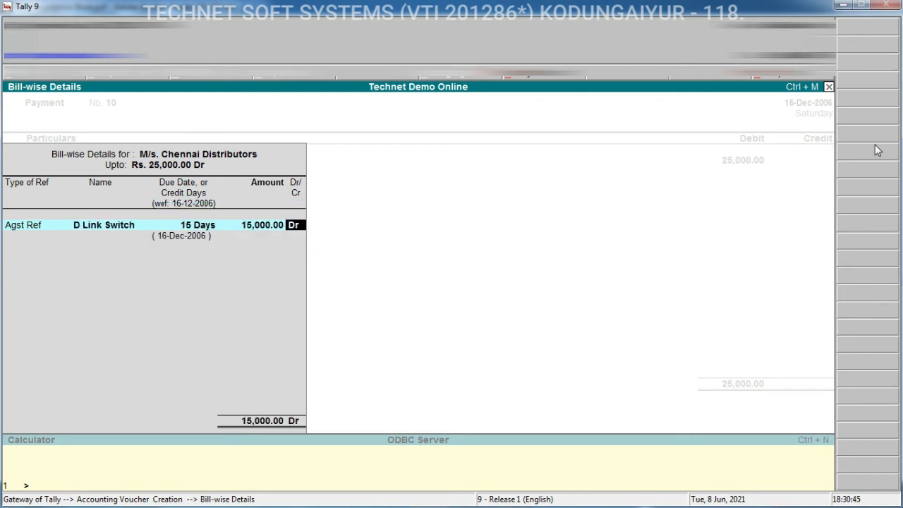
key(Return)
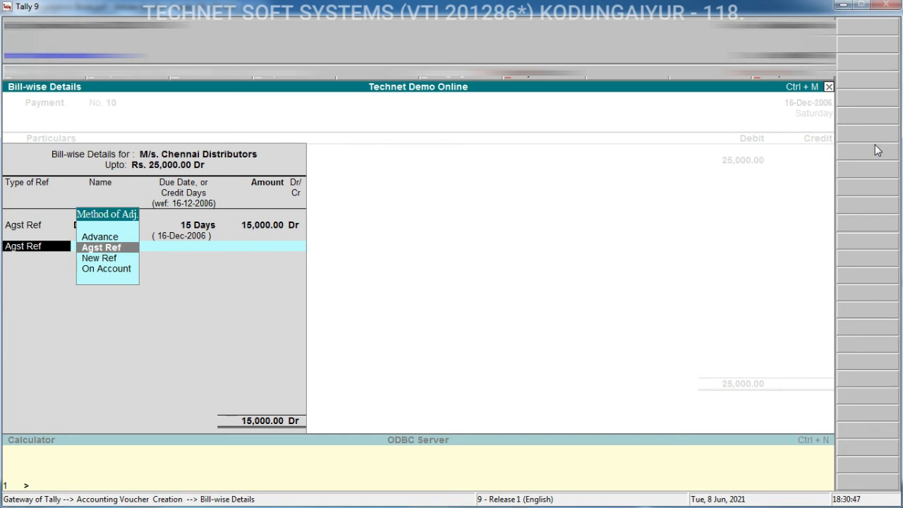
Add an Advance reference named 10 for the remaining 10000 Dr and close the bill-wise details
key(Up)
key(Return)
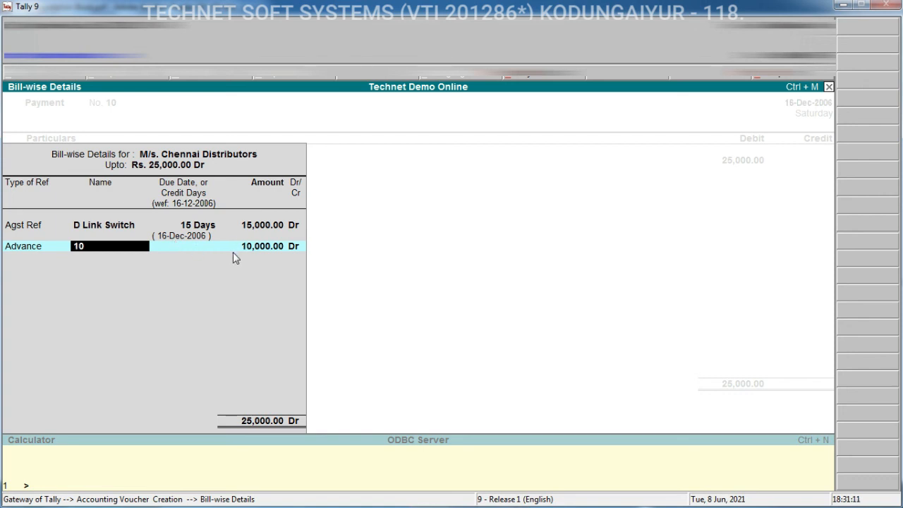
key(Return)
key(Return)
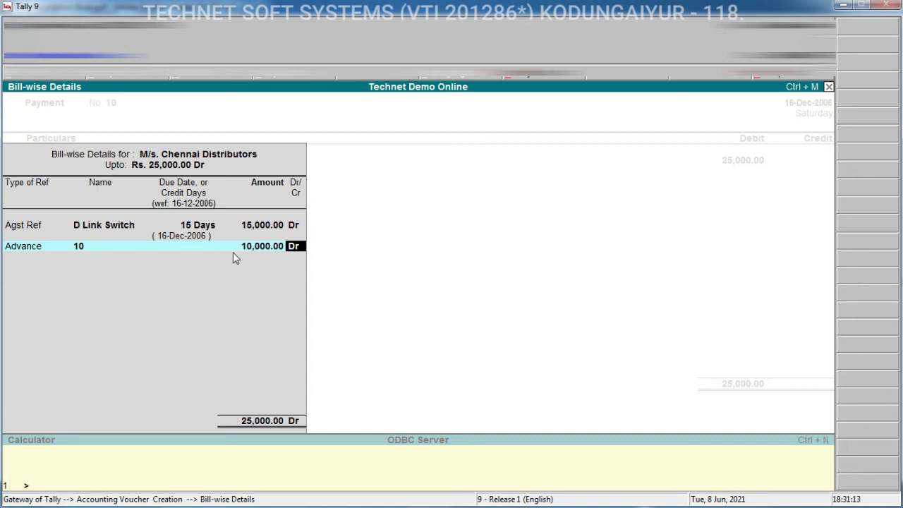
key(Return)
key(Return)
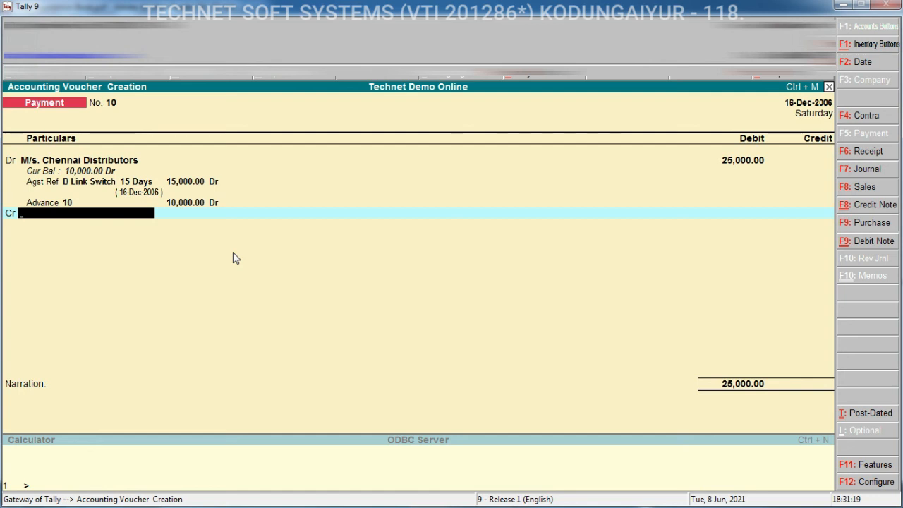
Credit State Bank of India with 25000 and save the payment voucher
text(St)
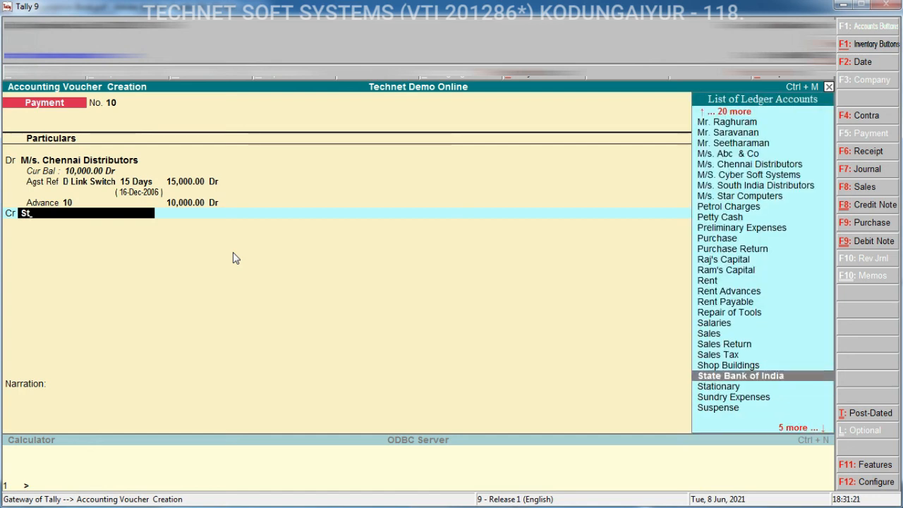
key(Return)
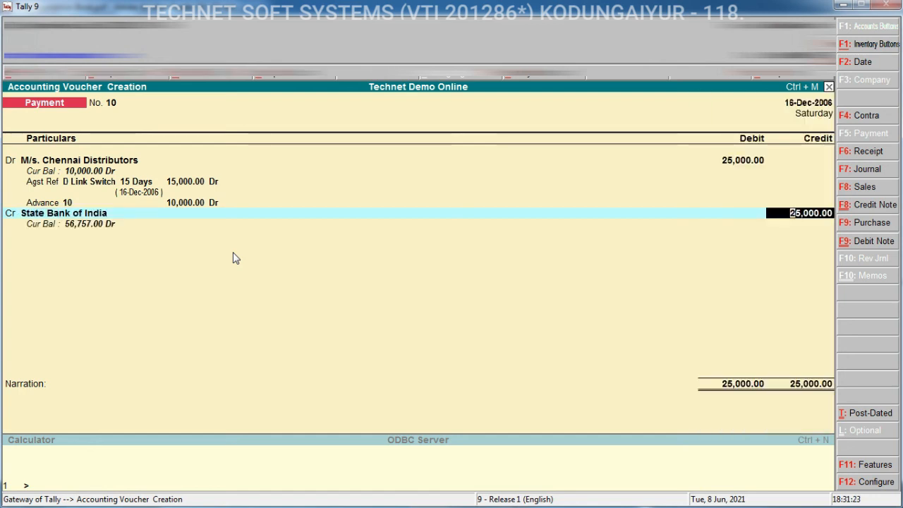
key(Return)
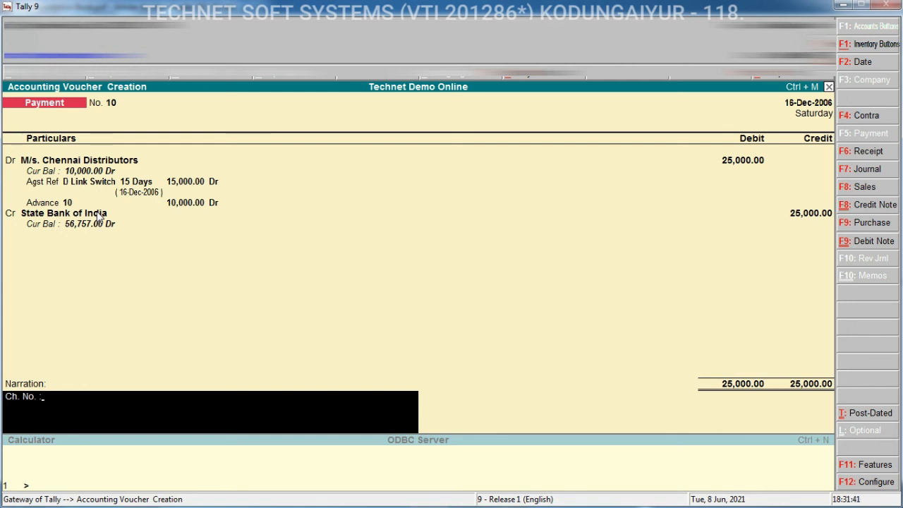
key(ctrl+a)
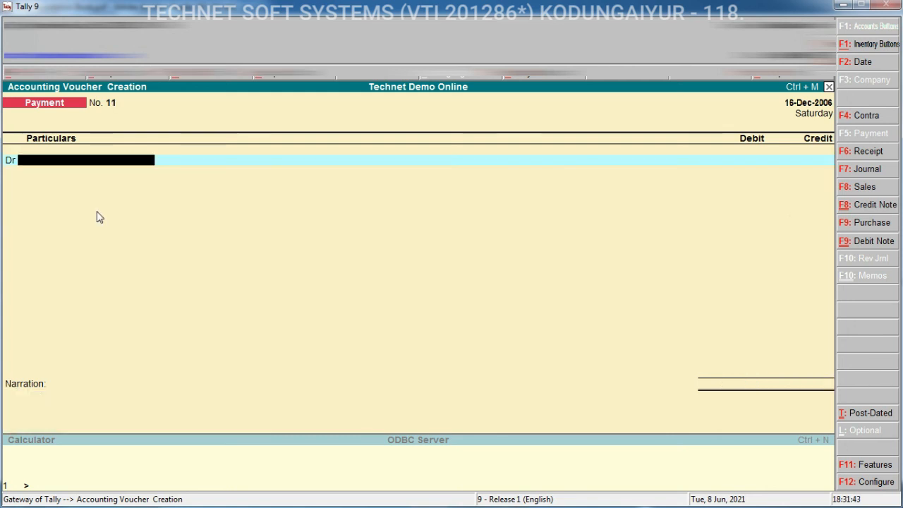
Open the Bills Receivable outstandings report and switch it to the detailed view
key(Escape)
key(d)
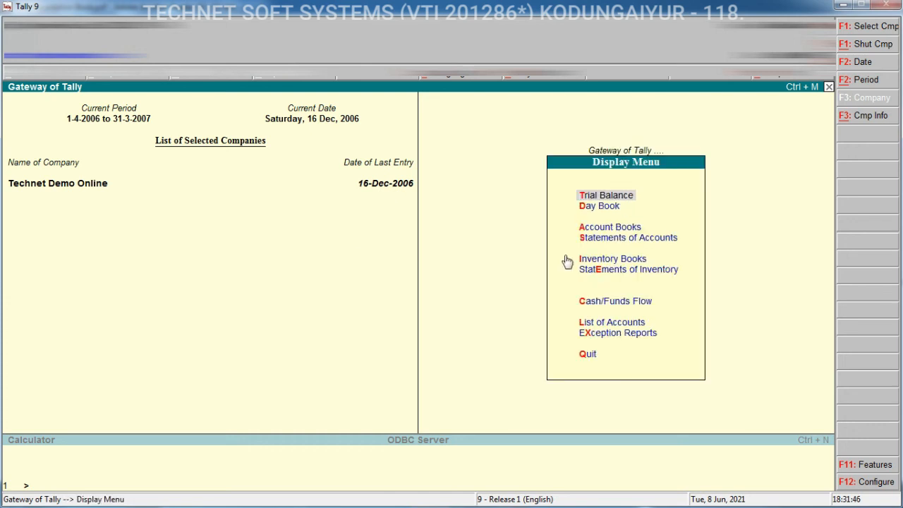
click(617, 241)
click(623, 256)
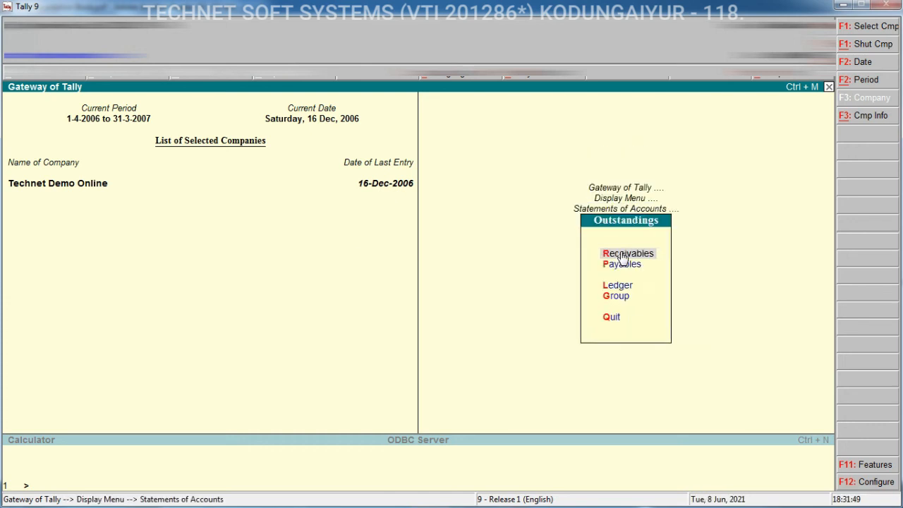
click(622, 255)
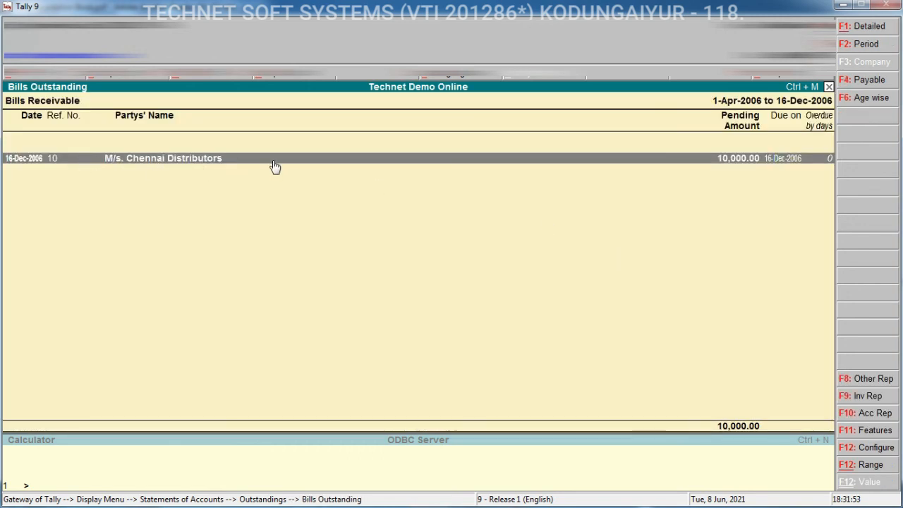
key(alt+F1)
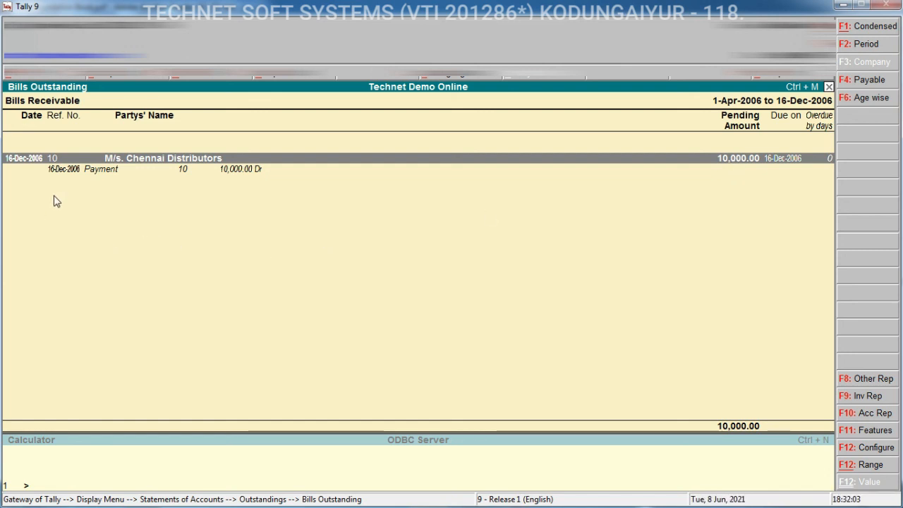
key(Escape)
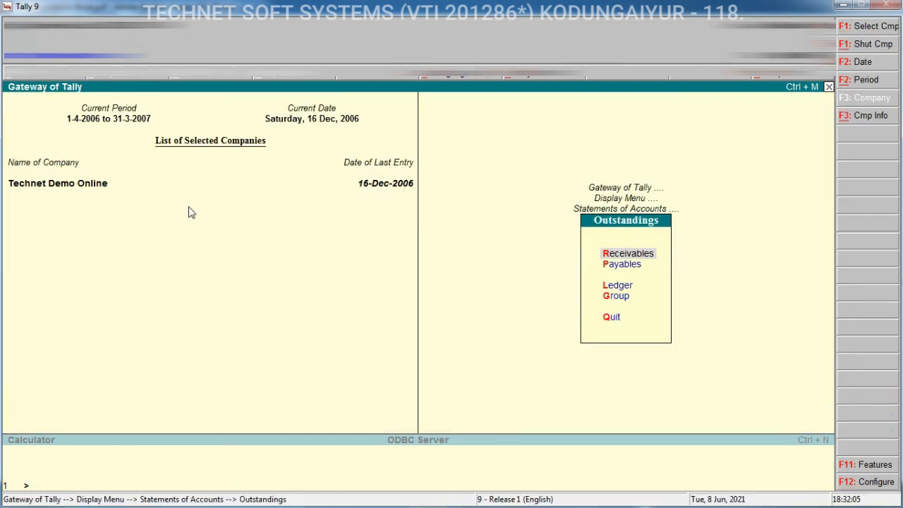
key(Escape)
key(Escape)
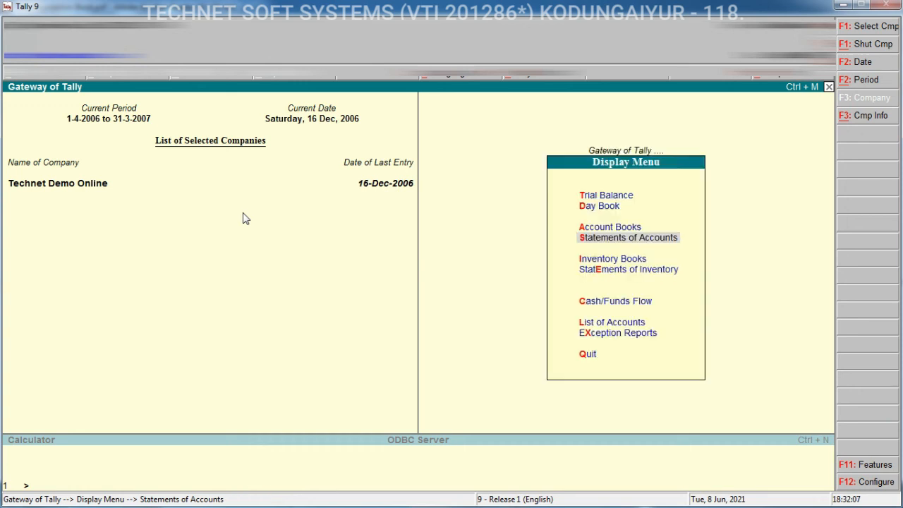
key(Escape)
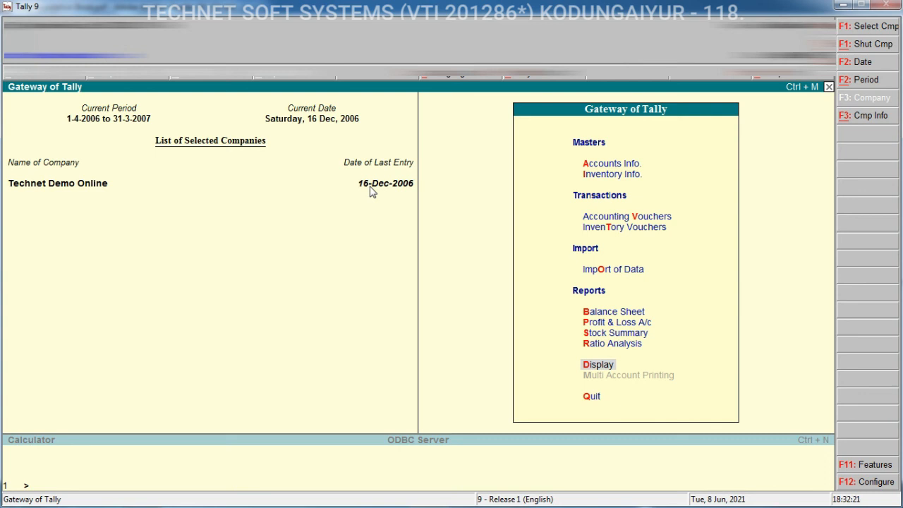
key(Return)
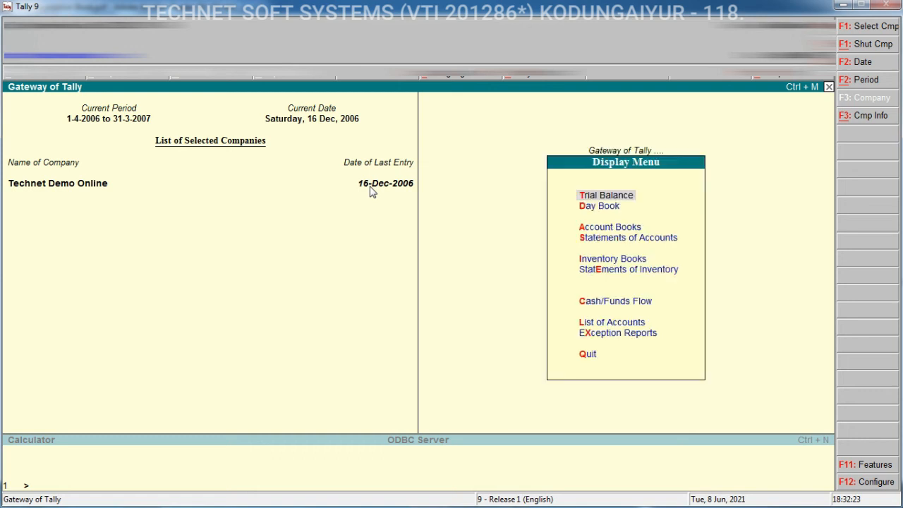
click(591, 237)
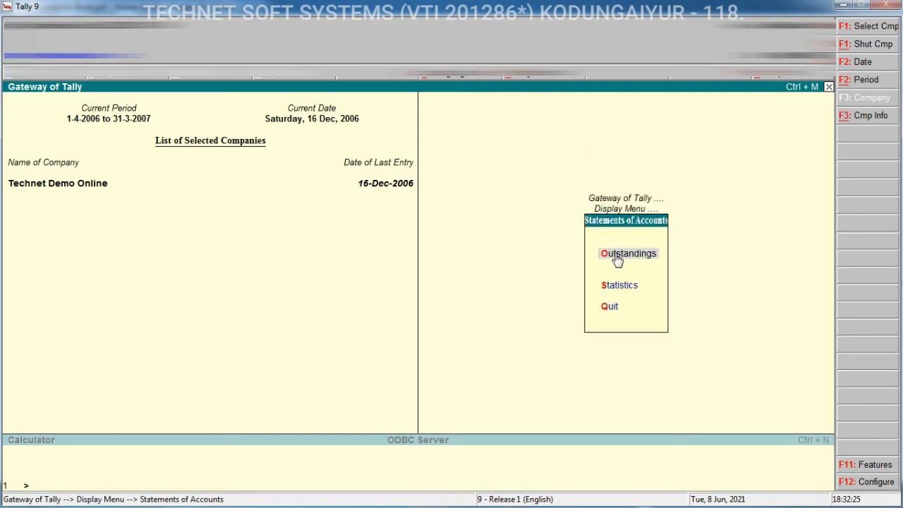
click(616, 258)
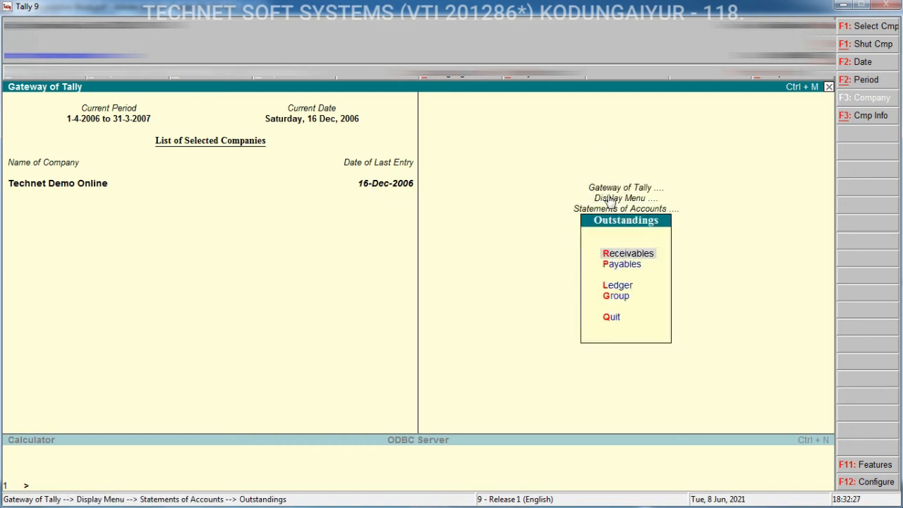
key(Escape)
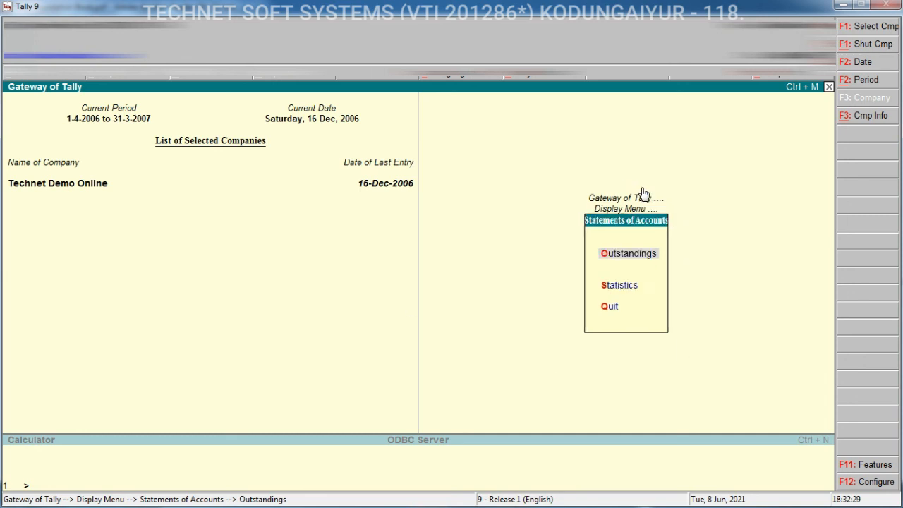
View the Day Book for the period 1-Apr-2006 to 16-Dec-2006 and return to the Gateway of Tally
key(Escape)
key(d)
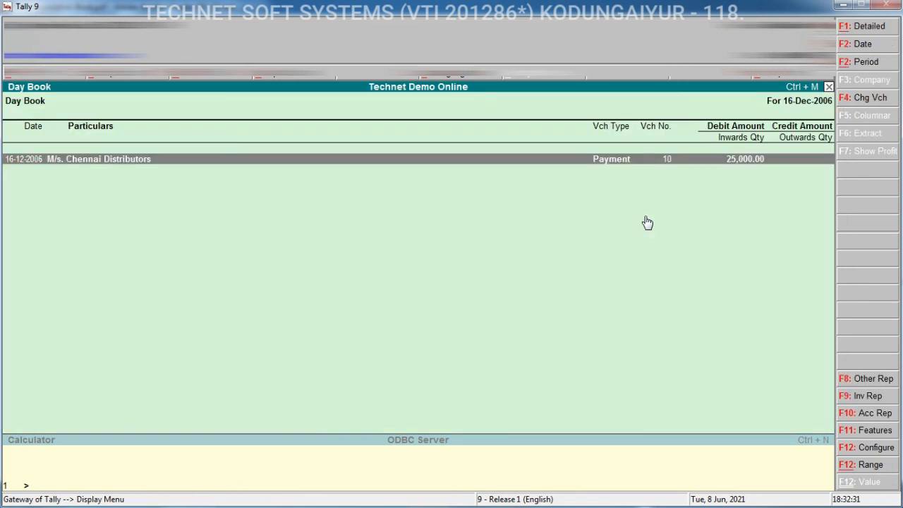
key(alt+F2)
key(Return)
key(Return)
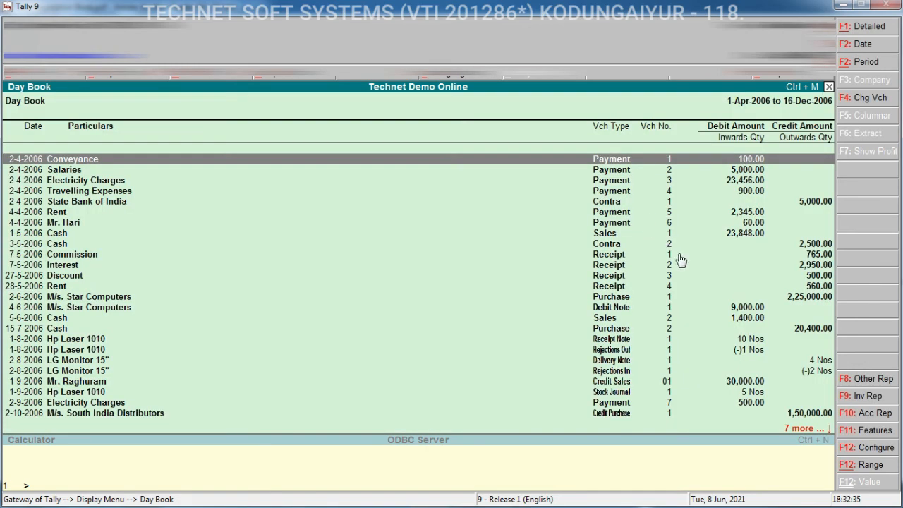
key(Escape)
key(Escape)
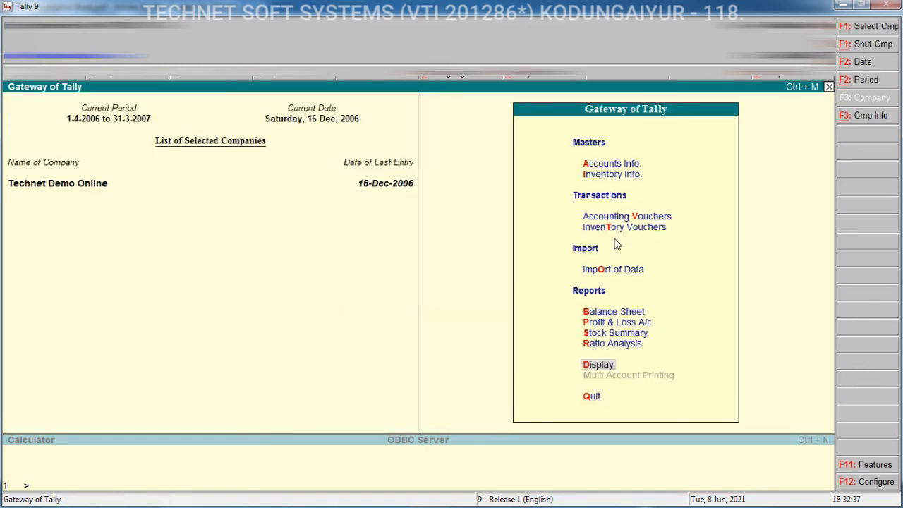